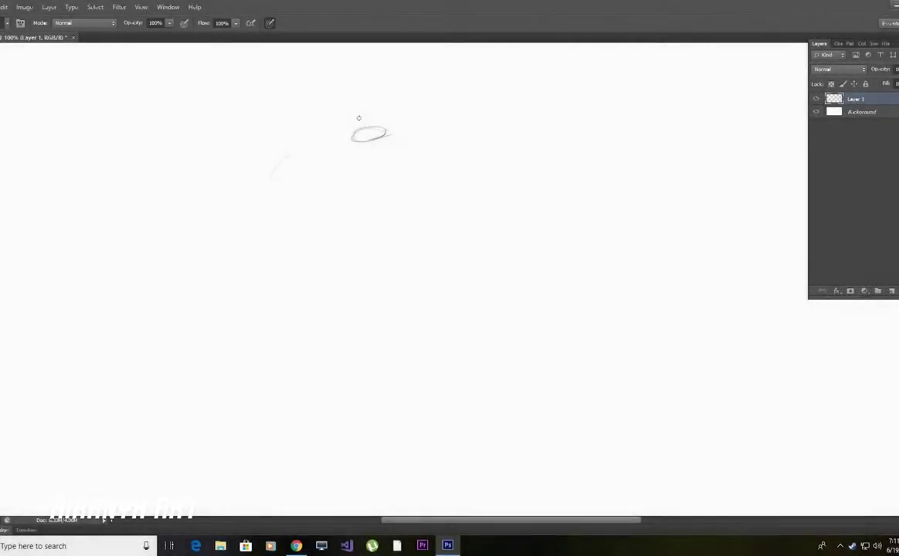
# - Sketch the left side of the sword grip and guard curl, then shift and tilt it slightly
pyautogui.moveTo(360, 142)
pyautogui.mouseDown()
pyautogui.moveTo(366, 210)
pyautogui.moveTo(390, 133)
pyautogui.moveTo(389, 220)
pyautogui.moveTo(354, 263)
pyautogui.moveTo(369, 254)
pyautogui.moveTo(367, 263)
pyautogui.mouseUp()
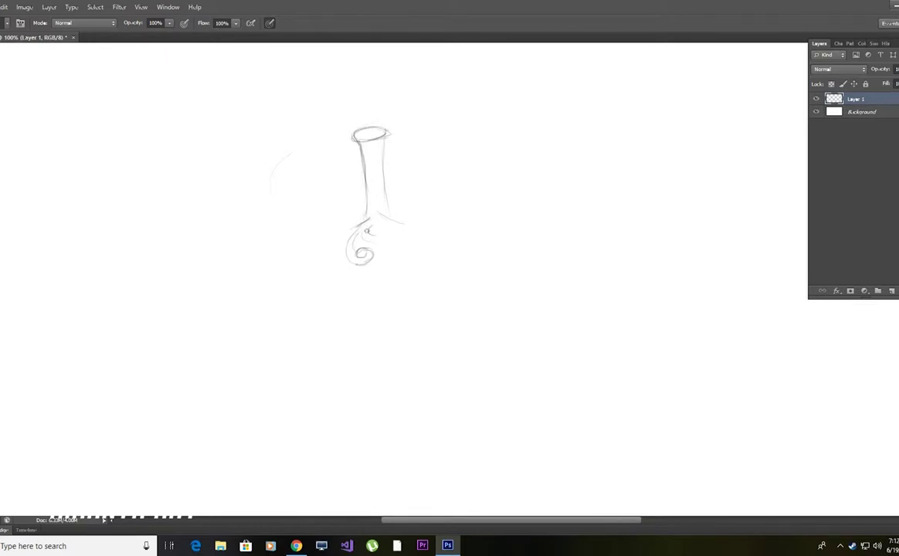
pyautogui.moveTo(369, 234); pyautogui.dragTo(361, 242)
pyautogui.moveTo(381, 247); pyautogui.dragTo(373, 227)
pyautogui.hotkey('ctrl', 't')
pyautogui.moveTo(449, 157); pyautogui.dragTo(432, 172)
pyautogui.press('Return')
# - Add the blade edge, guard detail and left crossguard, darkening the left grip line
pyautogui.moveTo(369, 236); pyautogui.dragTo(363, 334)
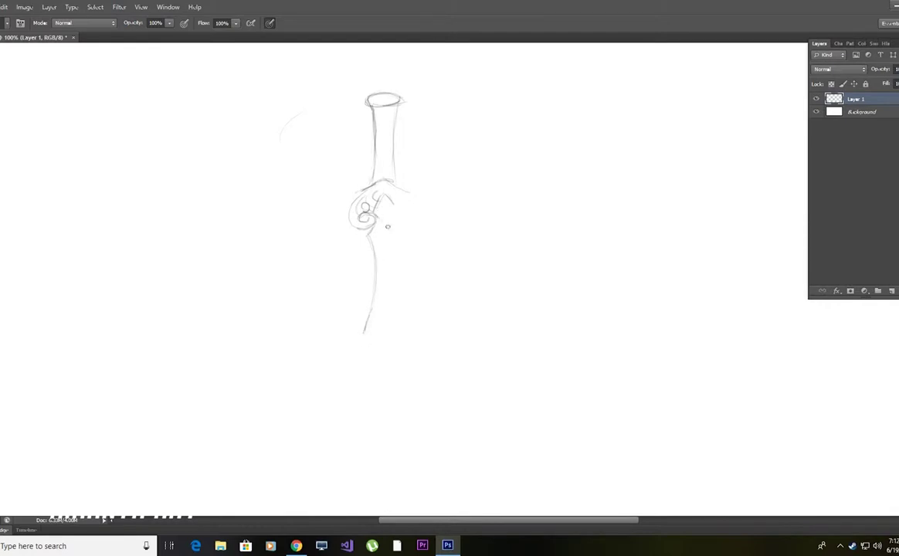
pyautogui.moveTo(377, 204); pyautogui.dragTo(387, 234)
pyautogui.press('e')
pyautogui.press('b')
pyautogui.press('e')
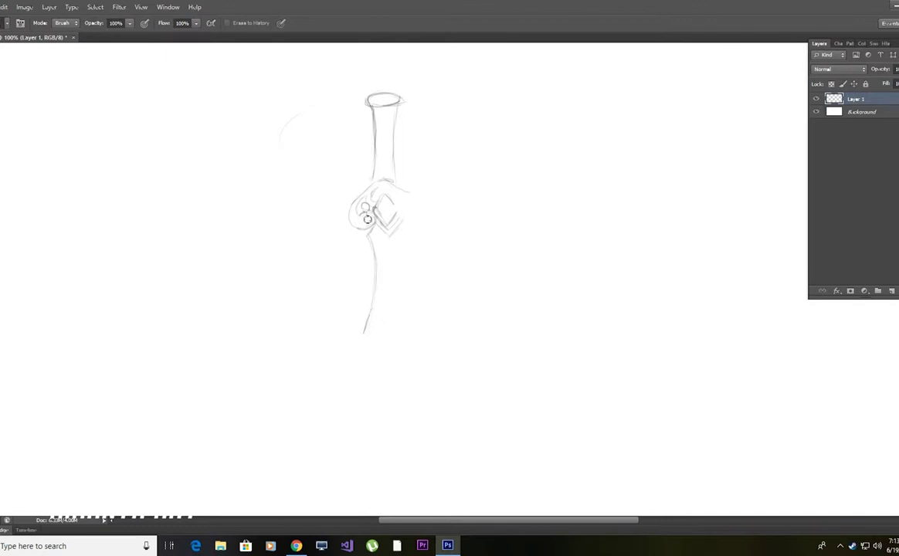
pyautogui.press('b')
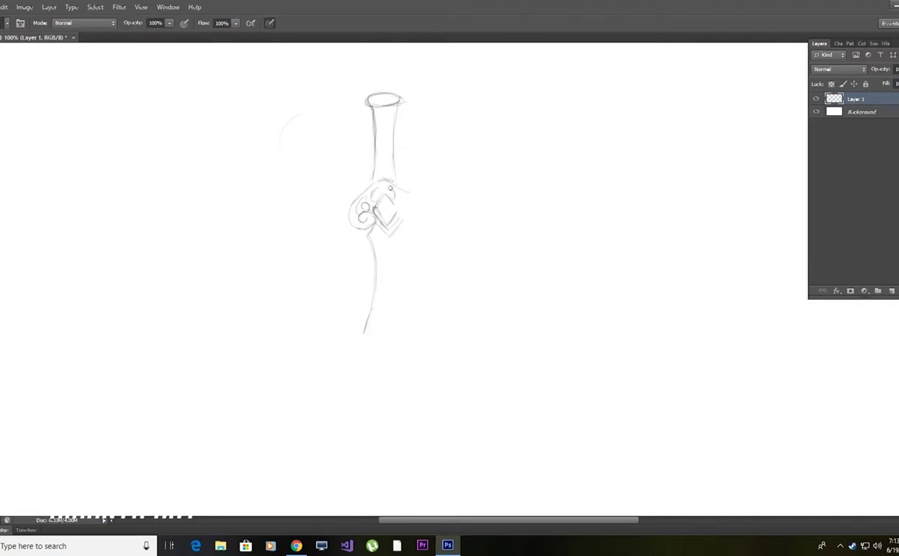
pyautogui.press('e')
pyautogui.press('b')
pyautogui.moveTo(375, 182)
pyautogui.mouseDown()
pyautogui.moveTo(373, 106)
pyautogui.moveTo(373, 182)
pyautogui.moveTo(335, 227)
pyautogui.moveTo(352, 226)
pyautogui.mouseUp()
pyautogui.moveTo(376, 186); pyautogui.dragTo(355, 192)
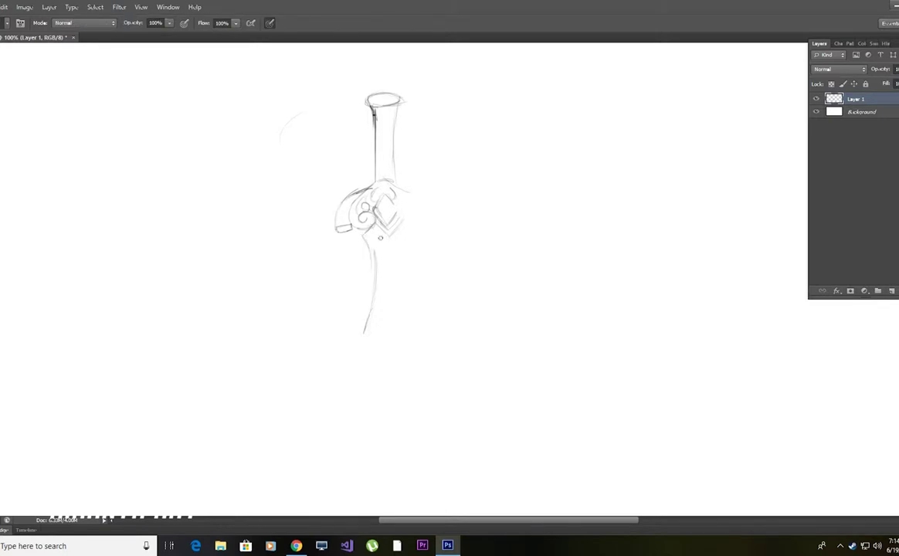
pyautogui.moveTo(368, 250)
pyautogui.mouseDown()
pyautogui.moveTo(362, 340)
pyautogui.moveTo(366, 313)
pyautogui.mouseUp()
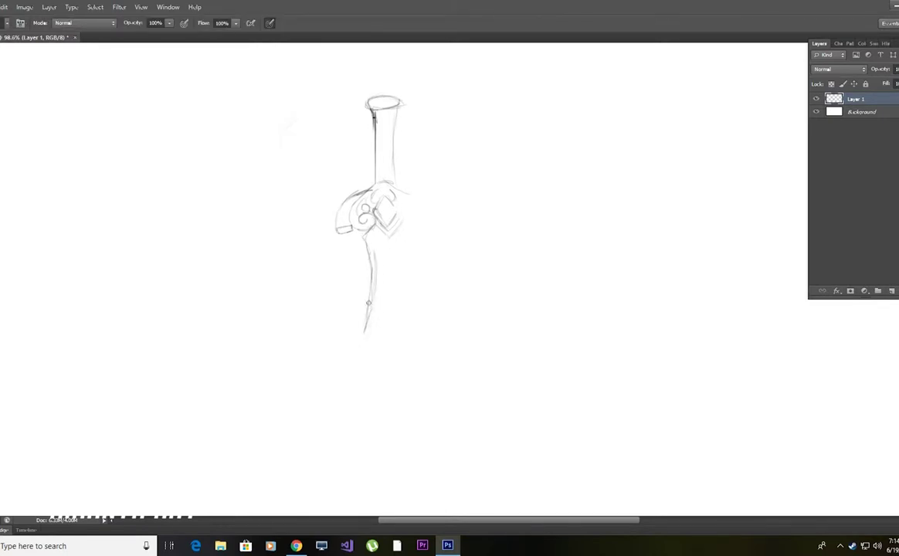
# - Copy the marquee-selected left half of the sword onto a new layer
pyautogui.press('m')
pyautogui.moveTo(267, 82); pyautogui.dragTo(389, 394)
pyautogui.hotkey('ctrl', 'j')
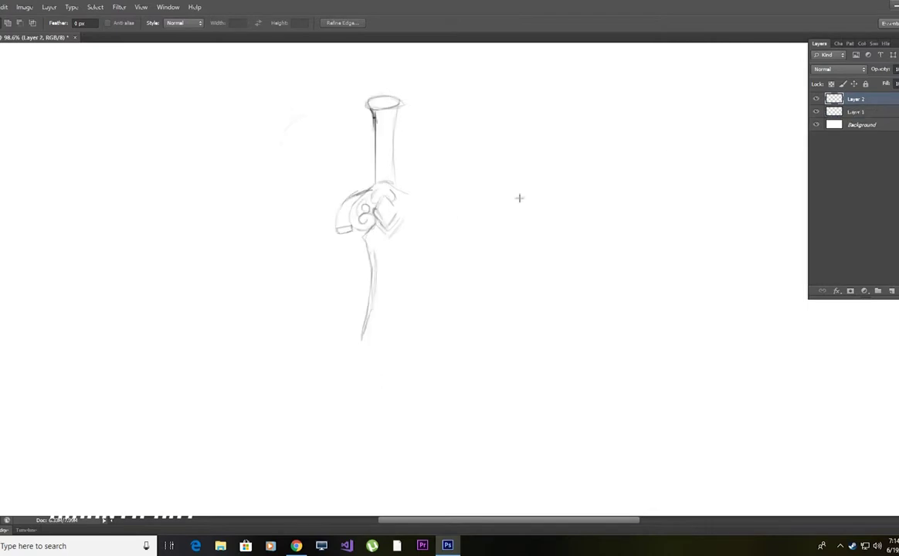
# - Delete the original sketch layer, mirror a duplicate half horizontally and merge both halves
pyautogui.click(817, 111)
pyautogui.press('Delete')
pyautogui.hotkey('ctrl', 'j')
pyautogui.hotkey('ctrl', 't')
pyautogui.rightClick(375, 218)
pyautogui.click(416, 371)
pyautogui.press('Left')
pyautogui.press('Left')
pyautogui.press('Left')
pyautogui.press('Left')
pyautogui.press('Left')
pyautogui.press('Left')
pyautogui.press('Left')
pyautogui.press('Left')
pyautogui.press('Return')
pyautogui.press('e')
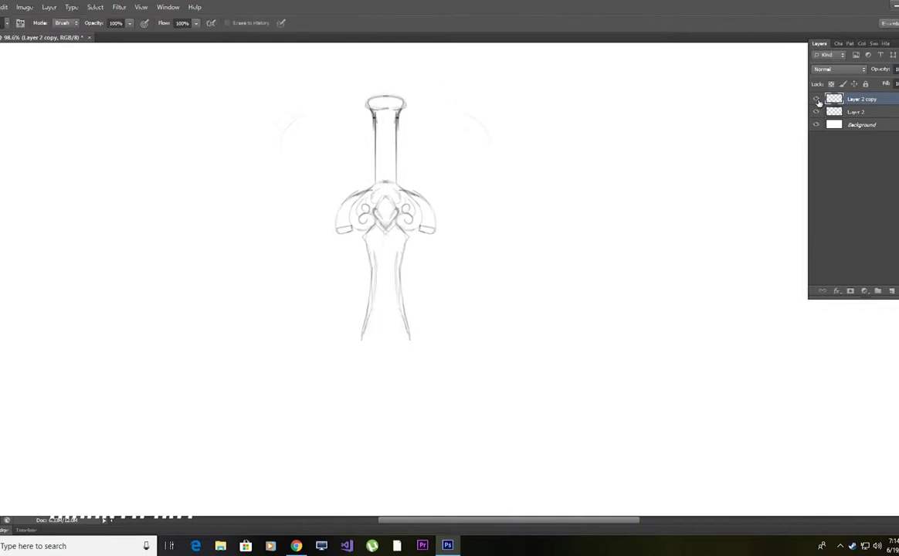
pyautogui.hotkey('ctrl', 'e')
# - Draw a wrap line across the grip, redraw the pommel and add a blade centre line
pyautogui.press('b')
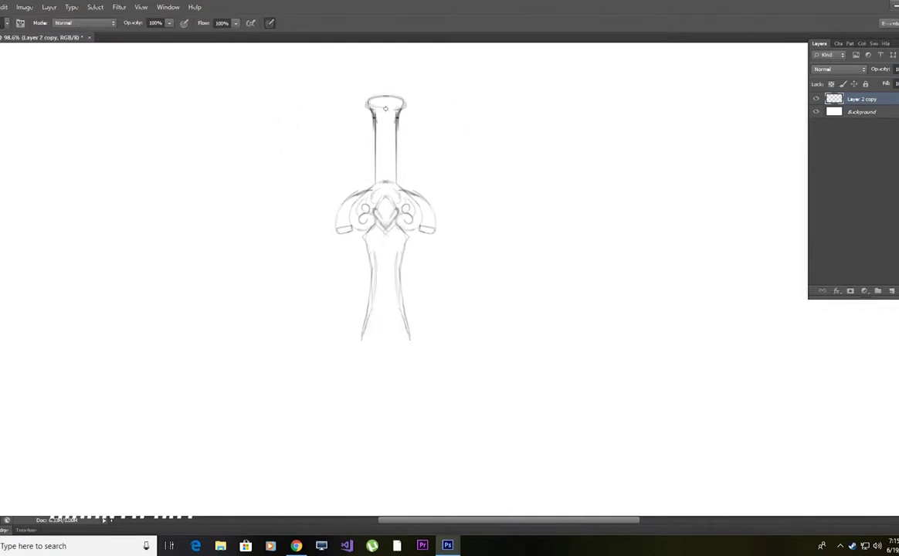
pyautogui.press('e')
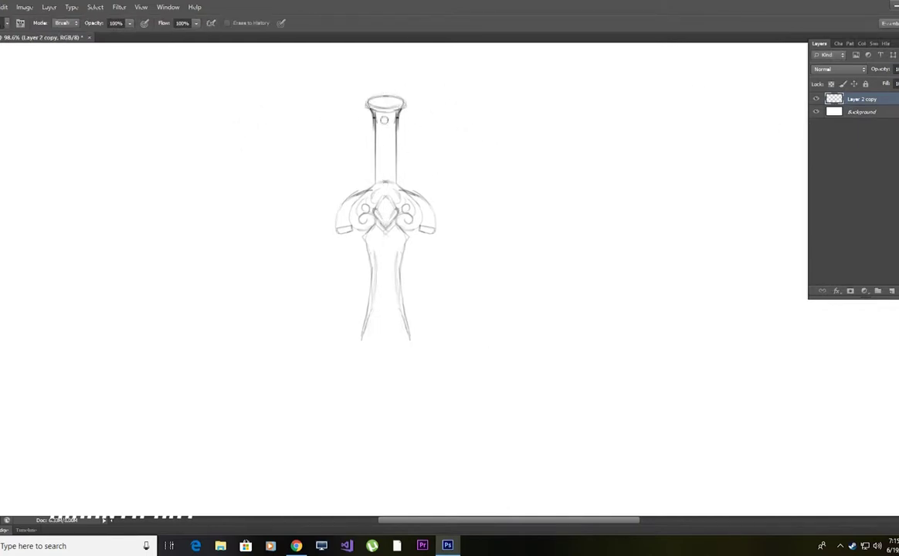
pyautogui.press('b')
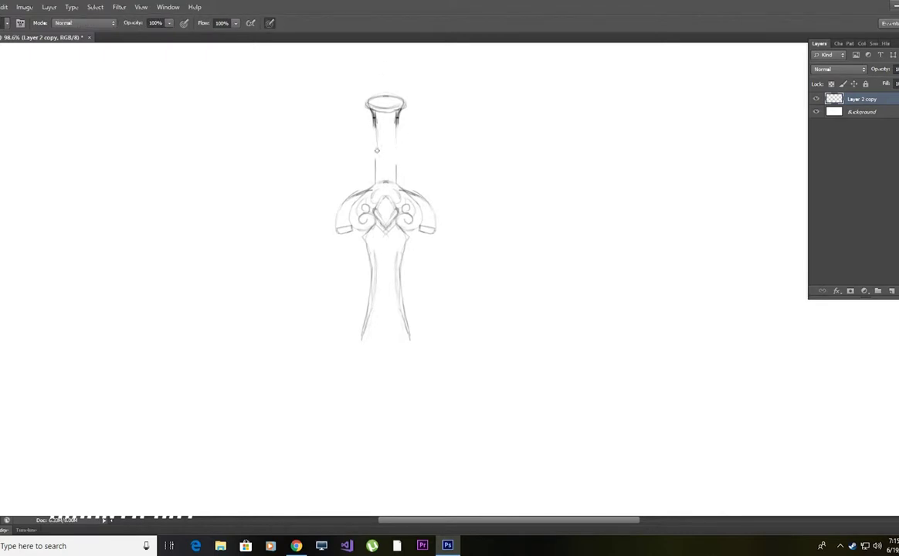
pyautogui.moveTo(396, 115); pyautogui.dragTo(372, 133)
pyautogui.press('e')
pyautogui.moveTo(378, 115)
pyautogui.mouseDown()
pyautogui.moveTo(395, 96)
pyautogui.moveTo(397, 125)
pyautogui.moveTo(377, 142)
pyautogui.moveTo(395, 154)
pyautogui.moveTo(392, 165)
pyautogui.mouseUp()
pyautogui.press('b')
pyautogui.moveTo(386, 123); pyautogui.dragTo(392, 131)
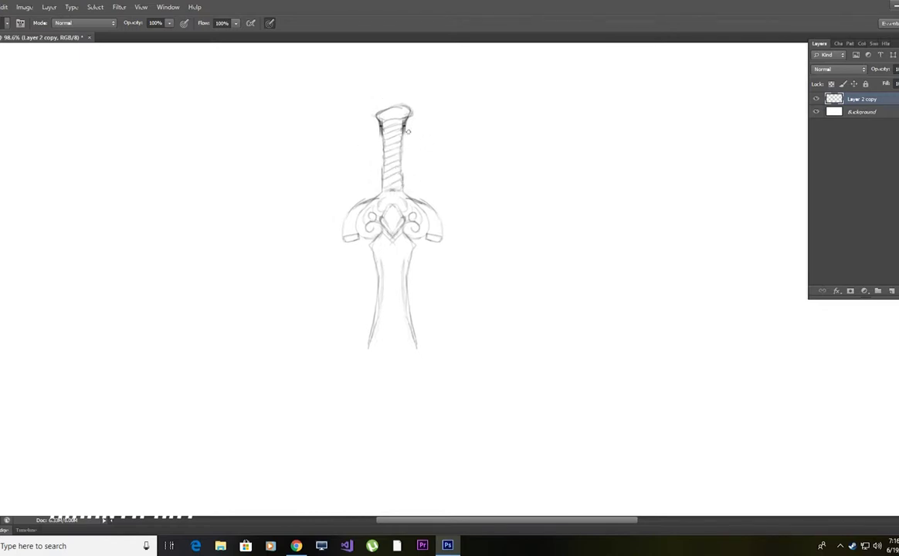
pyautogui.moveTo(409, 267); pyautogui.dragTo(427, 233)
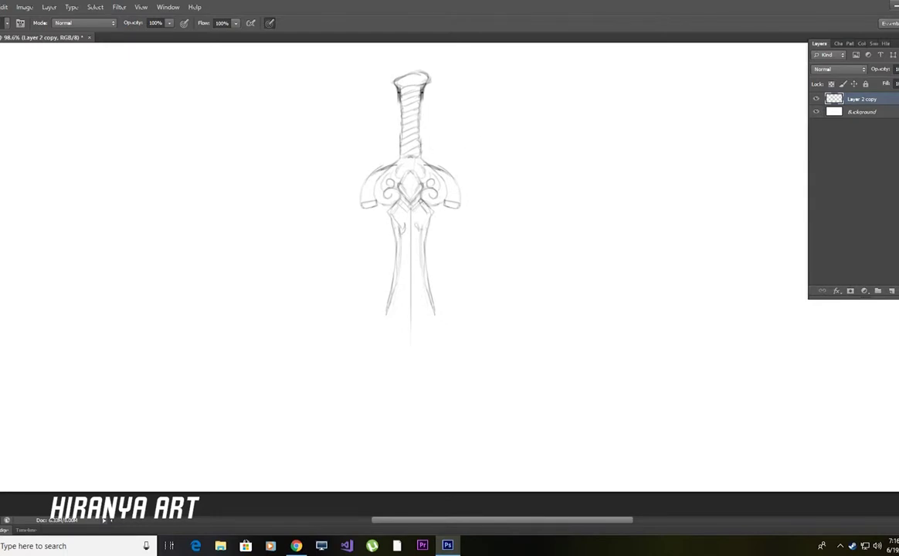
# - Rotate the whole sword sketch about -17 degrees and zoom out
pyautogui.hotkey('ctrl', 't')
pyautogui.moveTo(489, 131); pyautogui.dragTo(513, 82)
pyautogui.hotkey('ctrl', '-')
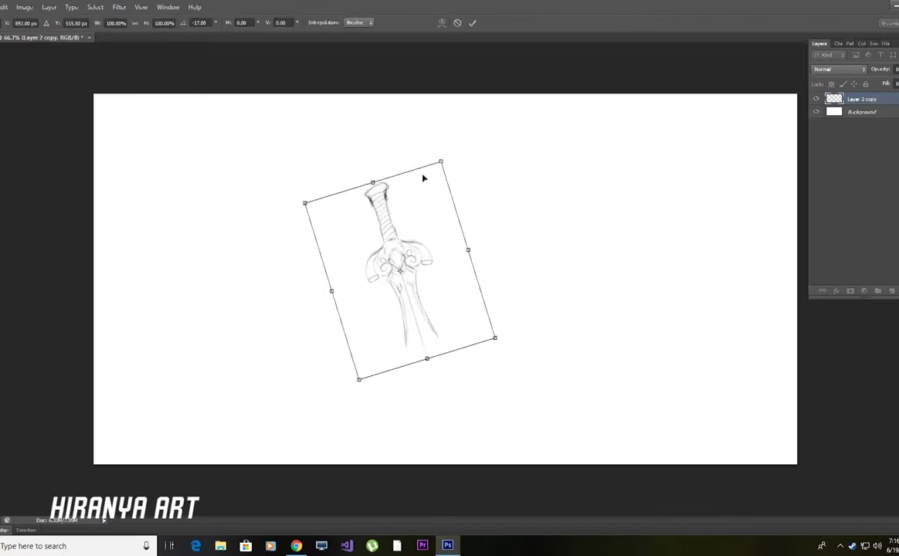
# - Position the tilted sword, then sketch the rock mound and pebbles on a new layer
pyautogui.moveTo(386, 247); pyautogui.dragTo(368, 216)
pyautogui.press('Return')
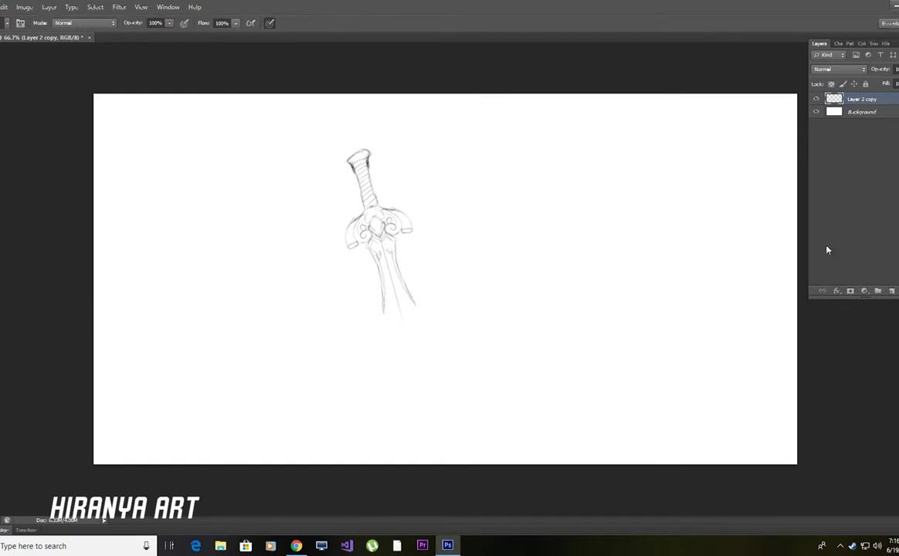
pyautogui.hotkey('ctrl', 'shift', 'alt', 'n')
pyautogui.moveTo(416, 269)
pyautogui.mouseDown()
pyautogui.moveTo(483, 292)
pyautogui.moveTo(440, 318)
pyautogui.mouseUp()
pyautogui.moveTo(488, 292)
pyautogui.mouseDown()
pyautogui.moveTo(510, 325)
pyautogui.moveTo(464, 337)
pyautogui.mouseUp()
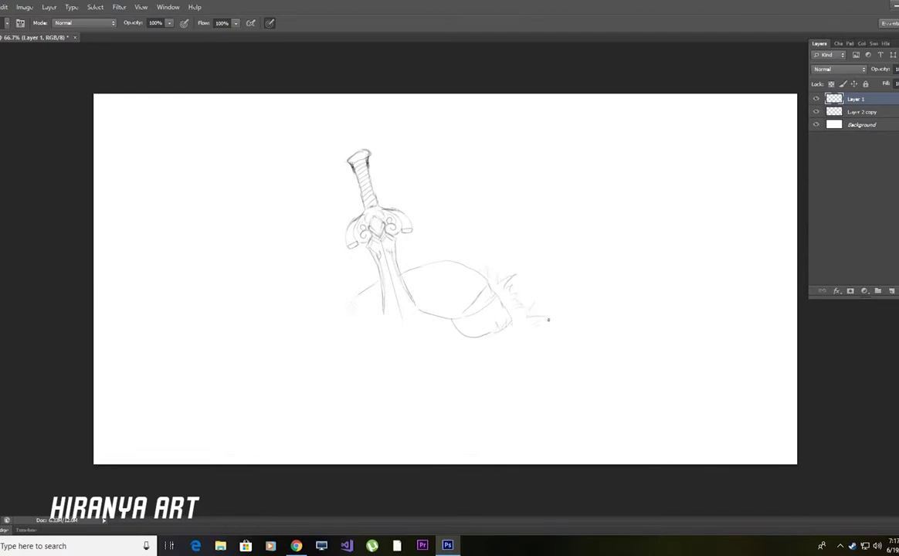
pyautogui.moveTo(513, 329); pyautogui.dragTo(527, 343)
# - On another new layer, sketch the leaning shield, mound edge and the shield's oval boss
pyautogui.hotkey('ctrl', 'shift', 'alt', 'n')
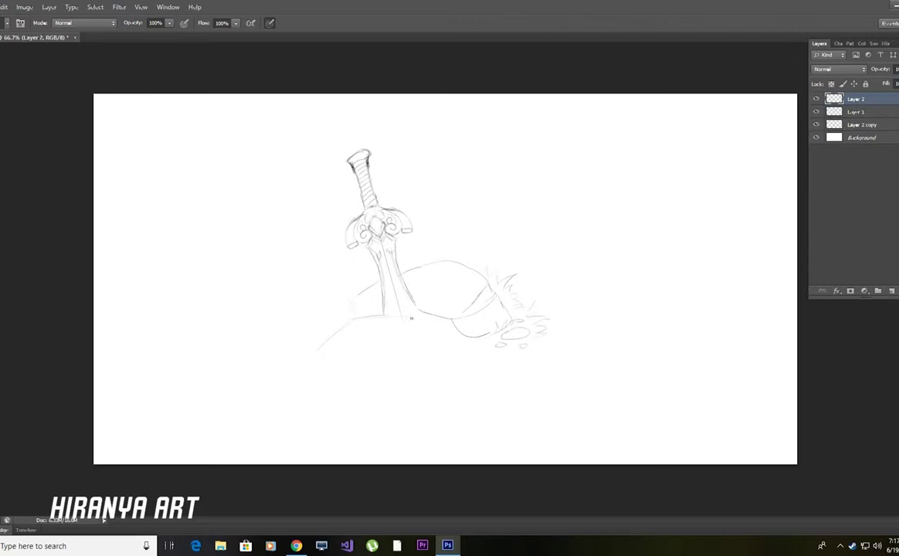
pyautogui.moveTo(412, 321); pyautogui.dragTo(426, 348)
pyautogui.moveTo(306, 396)
pyautogui.mouseDown()
pyautogui.moveTo(357, 400)
pyautogui.moveTo(431, 361)
pyautogui.mouseUp()
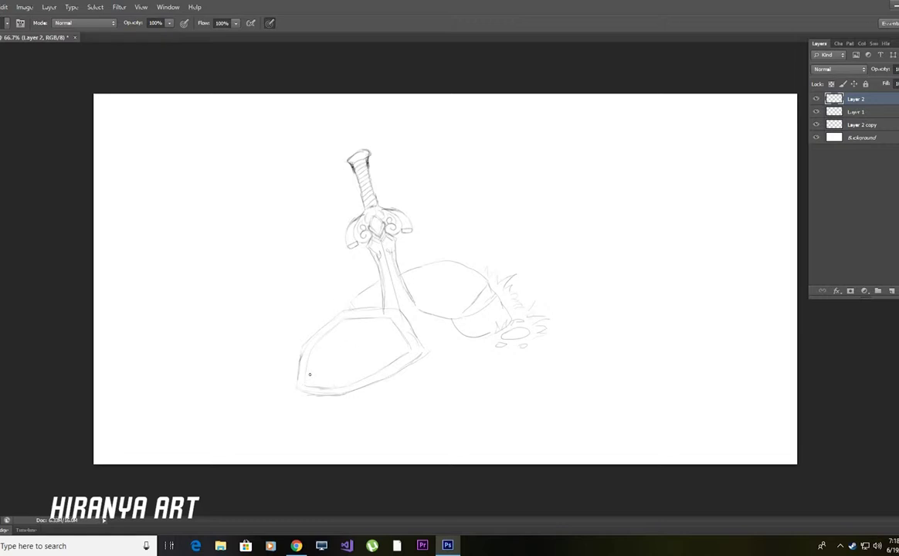
pyautogui.moveTo(337, 342); pyautogui.dragTo(358, 333)
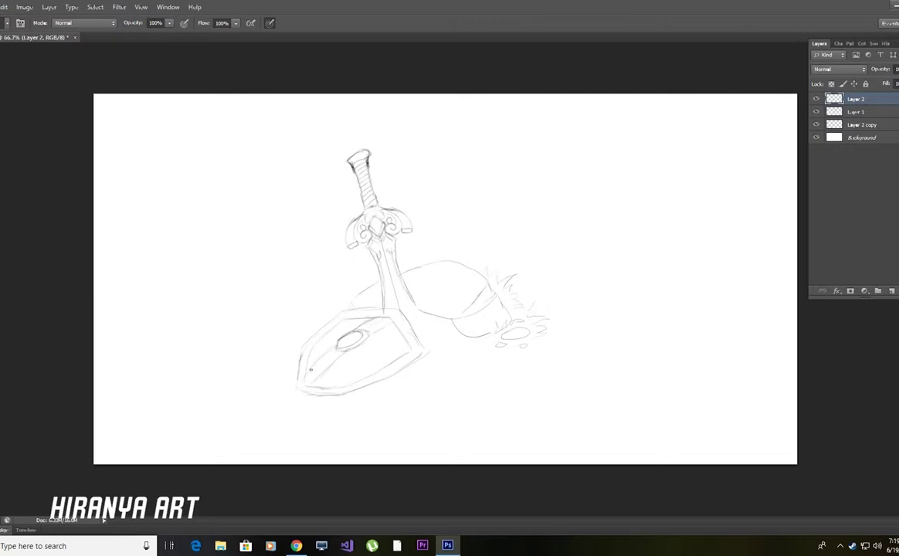
pyautogui.hotkey('ctrl', '+')
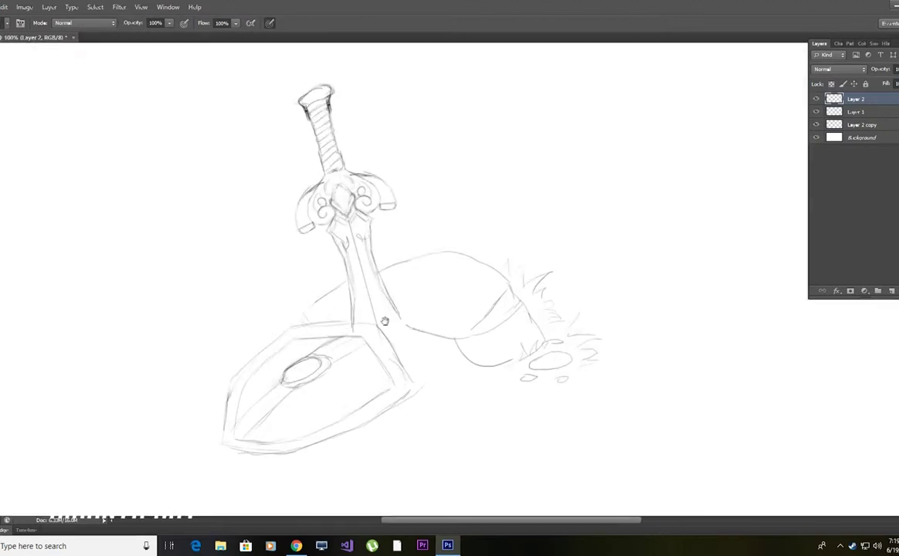
# - Strengthen the shield's right and bottom edges, alternating Brush and Eraser
pyautogui.moveTo(385, 321); pyautogui.dragTo(431, 257)
pyautogui.moveTo(431, 296)
pyautogui.mouseDown()
pyautogui.moveTo(455, 276)
pyautogui.moveTo(482, 321)
pyautogui.mouseUp()
pyautogui.moveTo(289, 363); pyautogui.dragTo(357, 375)
pyautogui.press('e')
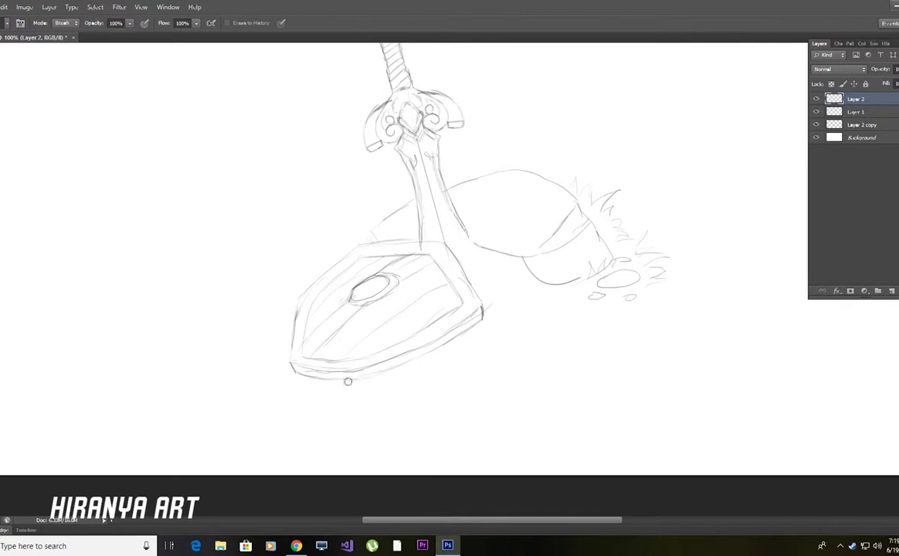
pyautogui.press('b')
pyautogui.moveTo(293, 367); pyautogui.dragTo(353, 377)
pyautogui.press('e')
pyautogui.press('b')
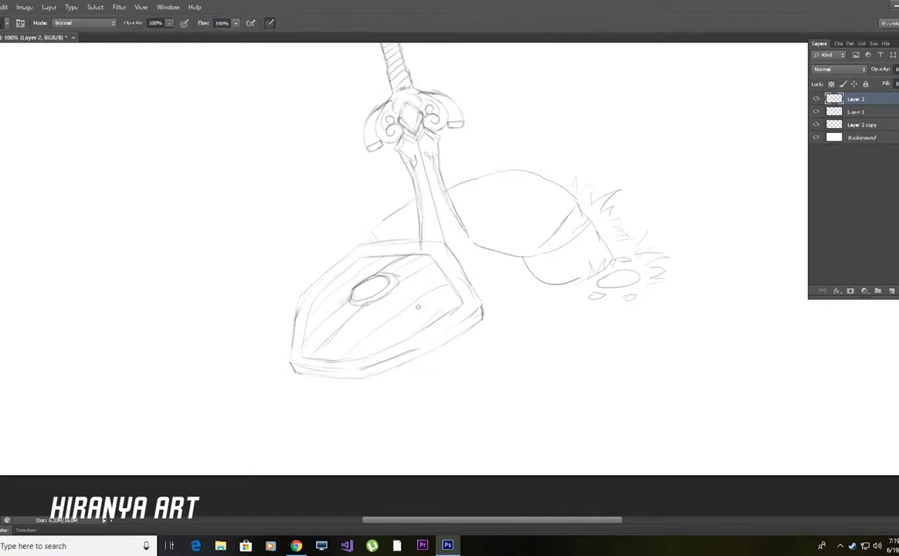
pyautogui.press('e')
pyautogui.press('b')
# - Add plank lines, a rivet and swirl flourishes near the shield's corners
pyautogui.moveTo(437, 251); pyautogui.dragTo(462, 262)
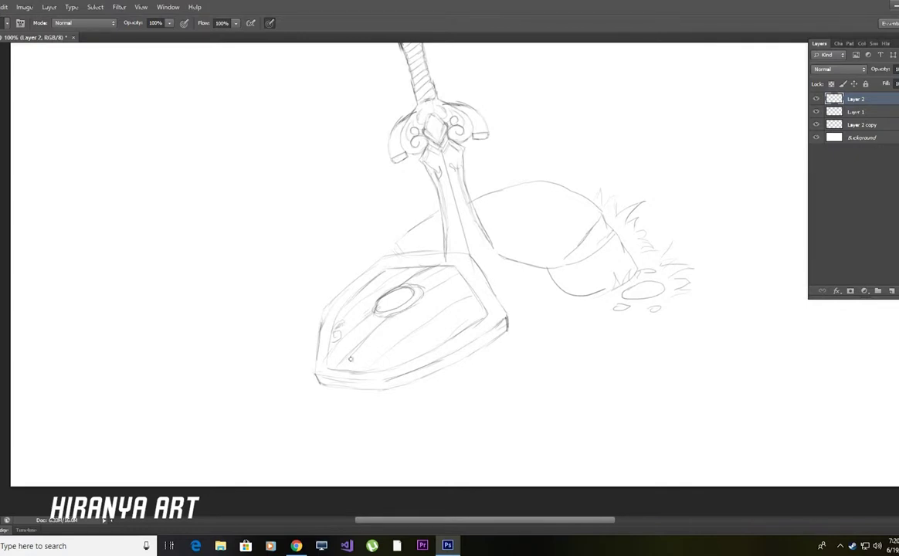
pyautogui.moveTo(351, 361); pyautogui.dragTo(382, 360)
pyautogui.moveTo(340, 332); pyautogui.dragTo(344, 308)
pyautogui.moveTo(476, 315)
pyautogui.mouseDown()
pyautogui.moveTo(458, 318)
pyautogui.moveTo(463, 307)
pyautogui.mouseUp()
# - Copy the upper-right swirl to a new layer and flip, rotate it onto the shield's top edge
pyautogui.press('l')
pyautogui.moveTo(452, 275); pyautogui.dragTo(448, 278)
pyautogui.press('v')
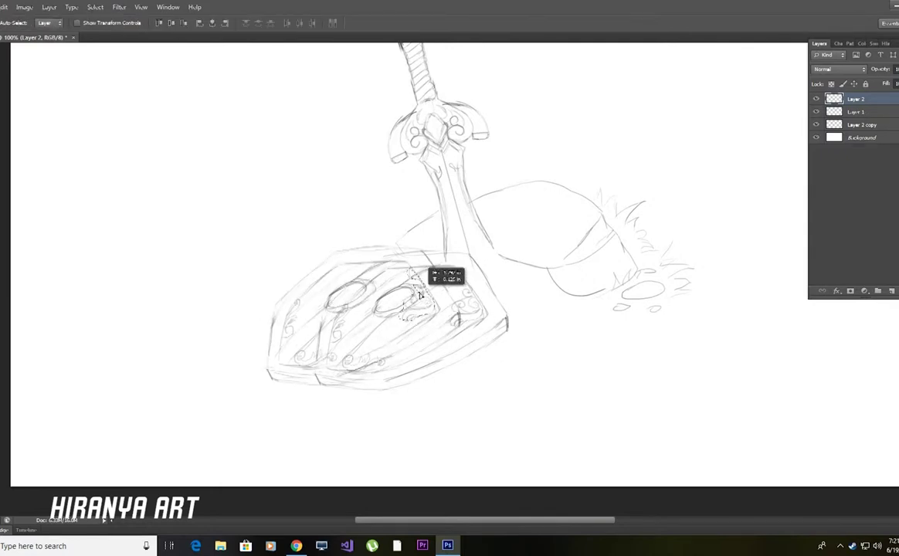
pyautogui.hotkey('ctrl', 'j')
pyautogui.moveTo(468, 302); pyautogui.dragTo(402, 293)
pyautogui.hotkey('ctrl', 't')
pyautogui.rightClick(406, 279)
pyautogui.click(457, 429)
pyautogui.moveTo(321, 352)
pyautogui.mouseDown()
pyautogui.moveTo(455, 294)
pyautogui.moveTo(458, 255)
pyautogui.mouseUp()
pyautogui.rightClick(375, 265)
pyautogui.click(425, 417)
pyautogui.moveTo(416, 305)
pyautogui.mouseDown()
pyautogui.moveTo(413, 270)
pyautogui.moveTo(338, 267)
pyautogui.mouseUp()
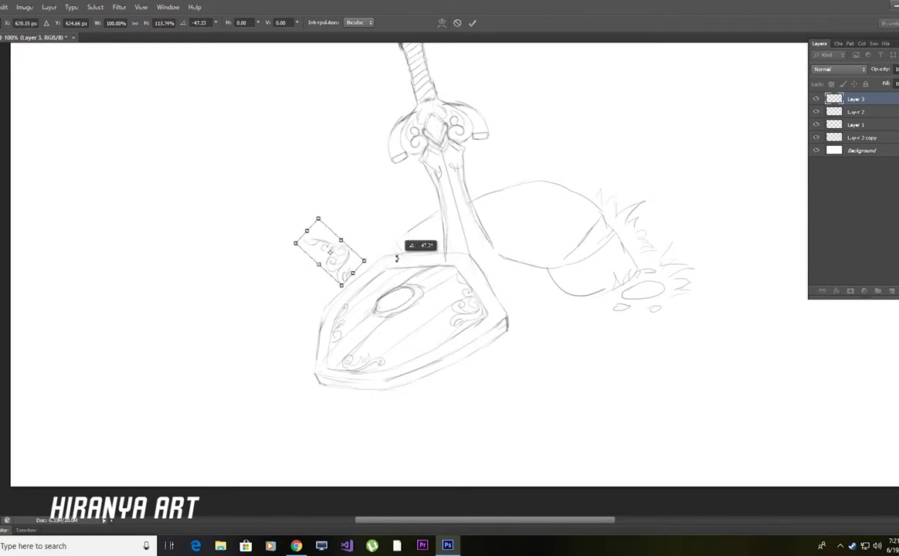
pyautogui.press('Return')
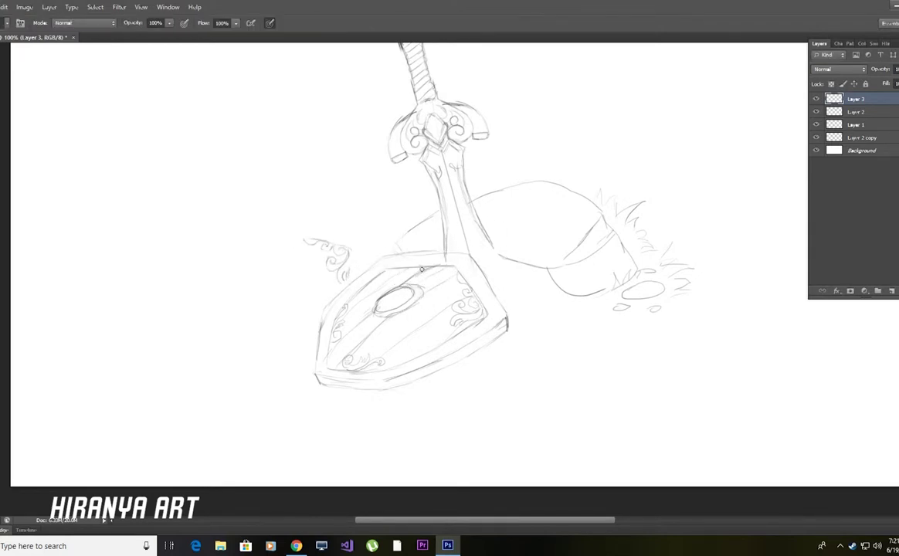
# - Flip the copied swirl vertically, rotate it, and add a curly ornament near the top-left
pyautogui.hotkey('ctrl', 't')
pyautogui.rightClick(331, 257)
pyautogui.click(381, 423)
pyautogui.moveTo(371, 235); pyautogui.dragTo(386, 255)
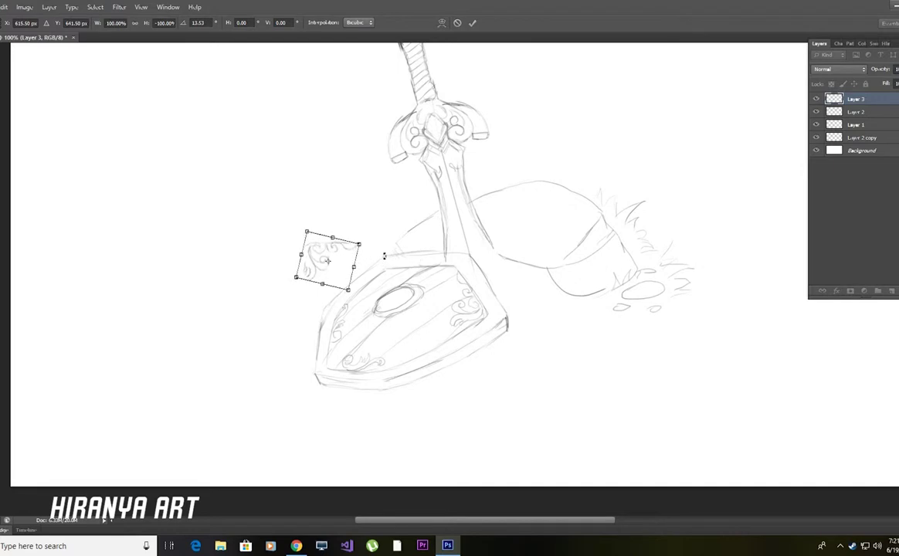
pyautogui.press('Return')
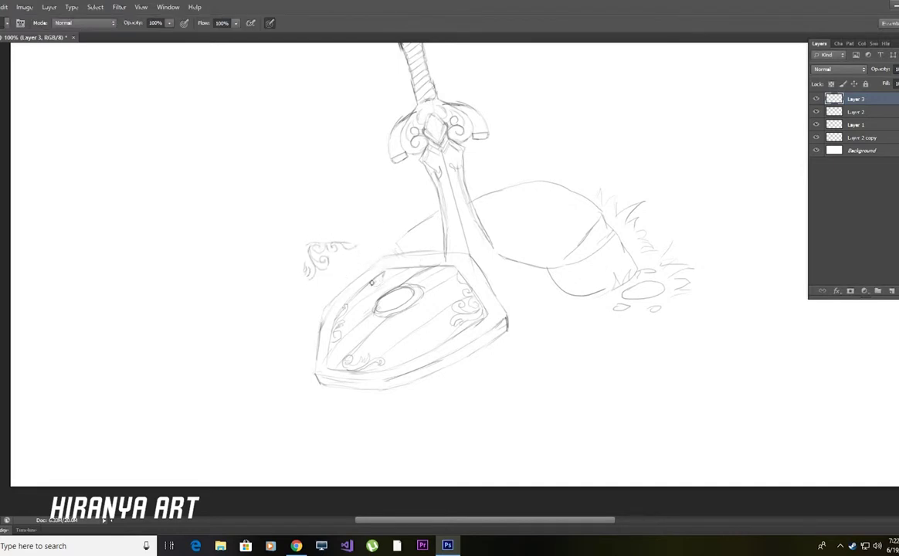
pyautogui.moveTo(386, 280); pyautogui.dragTo(394, 271)
pyautogui.moveTo(479, 259)
pyautogui.mouseDown()
pyautogui.moveTo(459, 255)
pyautogui.moveTo(459, 265)
pyautogui.mouseUp()
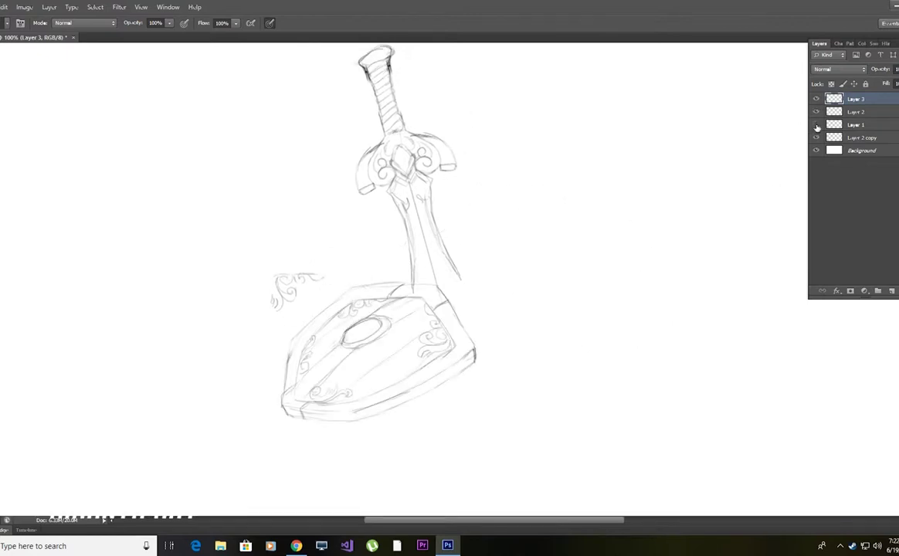
# - Add grass strokes near the sword base and shield edges, erasing the swirl left of the shield
pyautogui.moveTo(449, 293)
pyautogui.mouseDown()
pyautogui.moveTo(458, 276)
pyautogui.moveTo(533, 348)
pyautogui.mouseUp()
pyautogui.moveTo(332, 279); pyautogui.dragTo(363, 272)
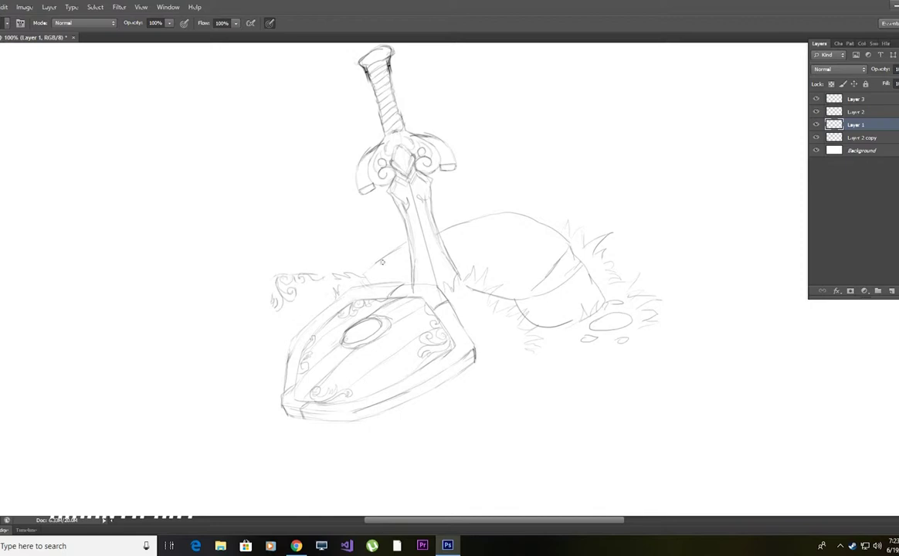
pyautogui.press('e')
pyautogui.moveTo(274, 278)
pyautogui.mouseDown()
pyautogui.moveTo(316, 301)
pyautogui.moveTo(303, 266)
pyautogui.moveTo(301, 276)
pyautogui.mouseUp()
pyautogui.press('b')
pyautogui.moveTo(247, 327); pyautogui.dragTo(268, 307)
pyautogui.press('e')
pyautogui.press('b')
# - Sketch rock outlines and ground lines right of and below the shield
pyautogui.moveTo(475, 341)
pyautogui.mouseDown()
pyautogui.moveTo(499, 381)
pyautogui.moveTo(565, 380)
pyautogui.mouseUp()
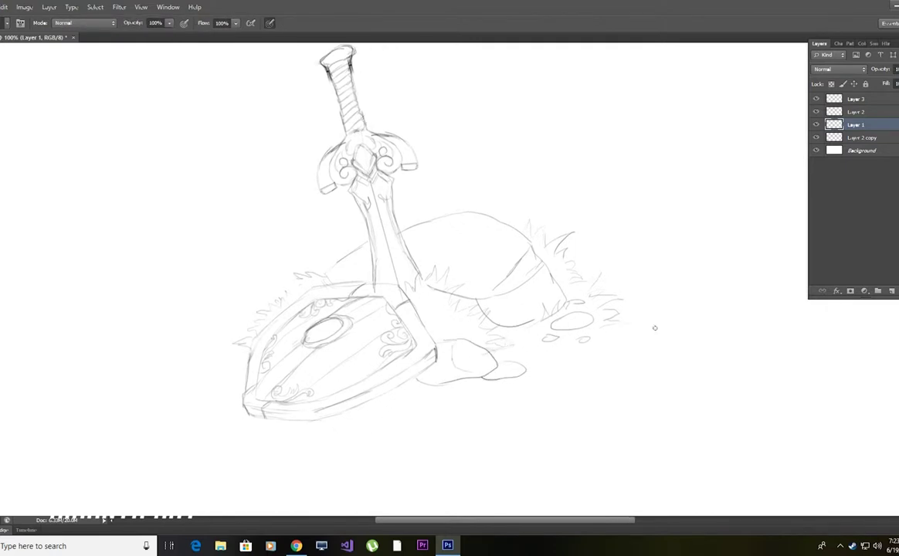
pyautogui.scroll(-2, 604, 316)
pyautogui.moveTo(540, 290); pyautogui.dragTo(568, 327)
pyautogui.scroll(1, 632, 301)
pyautogui.moveTo(521, 302); pyautogui.dragTo(610, 340)
pyautogui.moveTo(405, 356); pyautogui.dragTo(456, 353)
pyautogui.press('e')
pyautogui.moveTo(230, 278)
pyautogui.mouseDown()
pyautogui.moveTo(258, 287)
pyautogui.moveTo(309, 354)
pyautogui.mouseUp()
pyautogui.press('b')
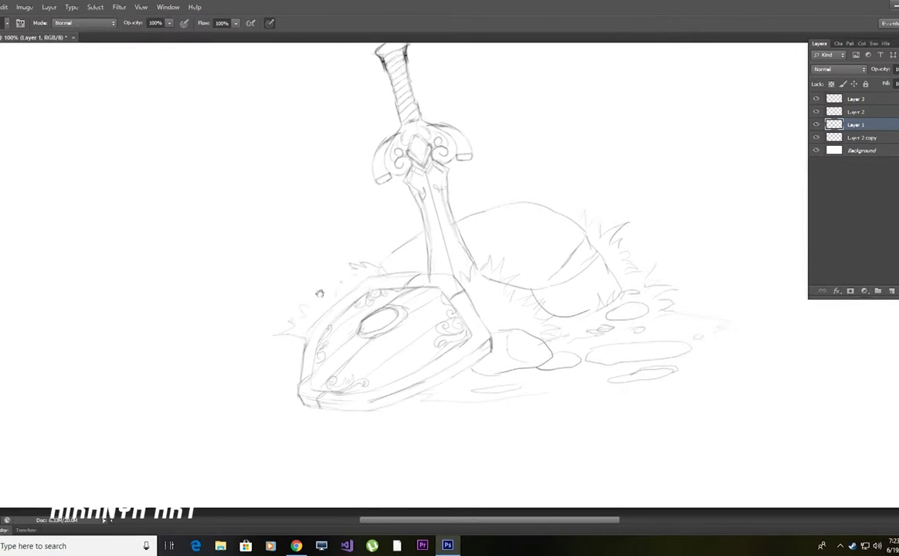
# - Draw a rounded rock left of the shield and grass strokes beside the rocks and beneath it
pyautogui.moveTo(307, 353)
pyautogui.mouseDown()
pyautogui.moveTo(306, 381)
pyautogui.moveTo(261, 392)
pyautogui.mouseUp()
pyautogui.moveTo(532, 356); pyautogui.dragTo(536, 371)
pyautogui.moveTo(452, 392)
pyautogui.mouseDown()
pyautogui.moveTo(483, 395)
pyautogui.moveTo(394, 420)
pyautogui.mouseUp()
pyautogui.press('e')
pyautogui.moveTo(443, 315); pyautogui.dragTo(524, 311)
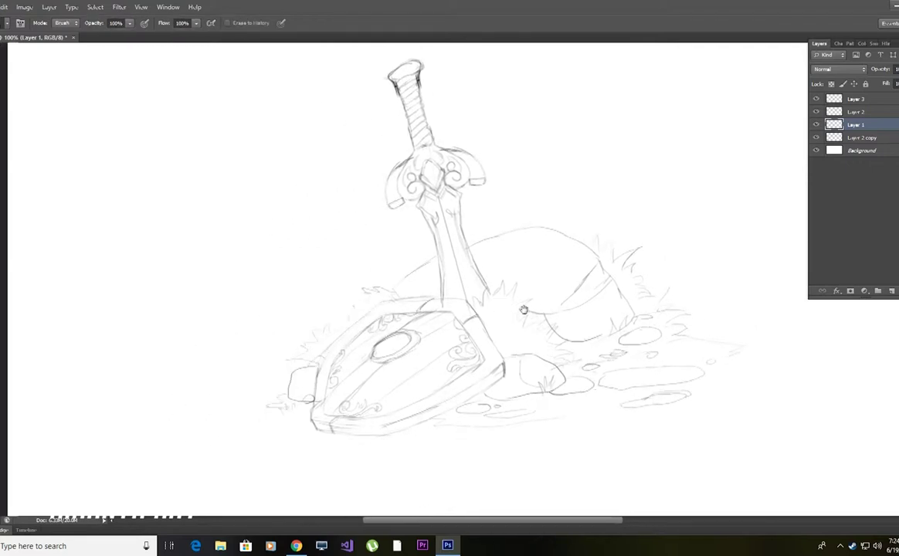
pyautogui.hotkey('ctrl', '-')
pyautogui.hotkey('ctrl', '+')
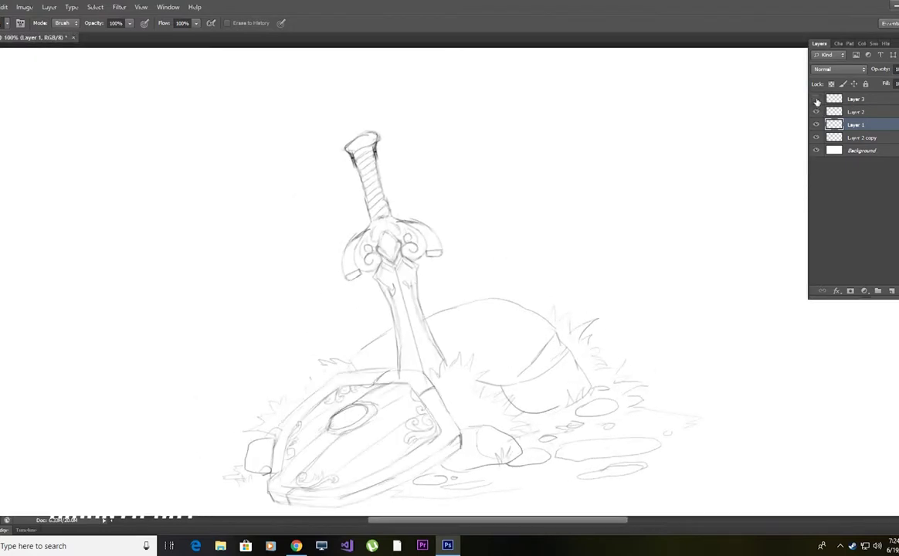
# - Sketch a ribbon on the pommel in Layer 2 copy, then select all the sketch layers
pyautogui.click(834, 138)
pyautogui.moveTo(369, 143); pyautogui.dragTo(374, 148)
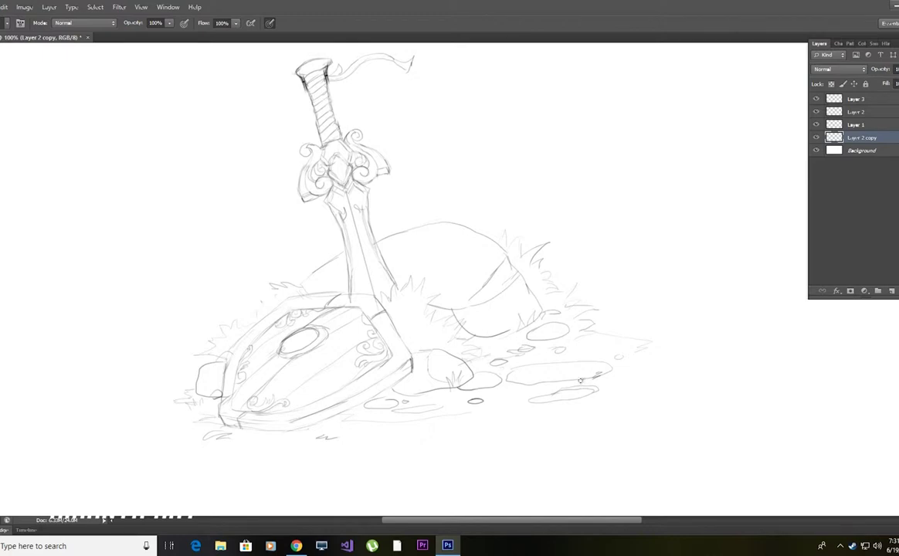
pyautogui.moveTo(580, 380); pyautogui.dragTo(625, 454)
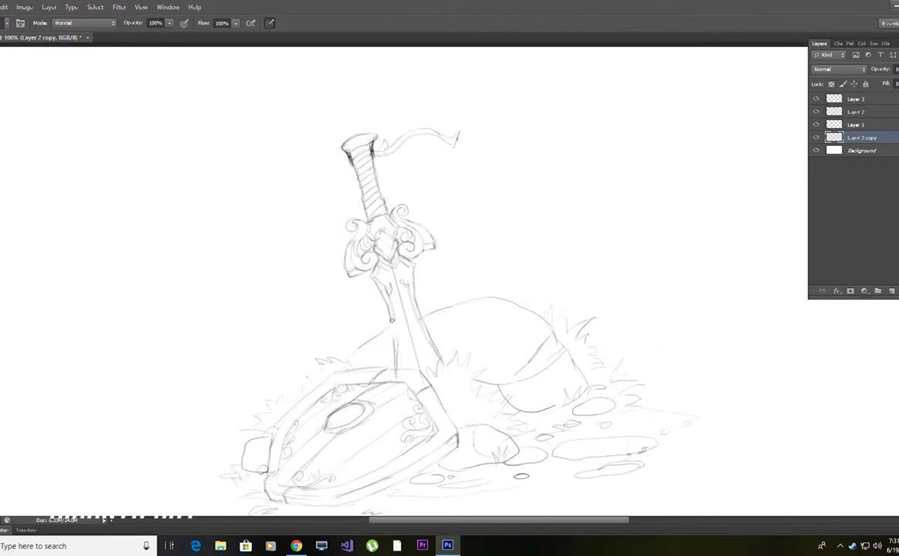
pyautogui.keyDown('shift'); pyautogui.click(857, 137); pyautogui.keyUp('shift')
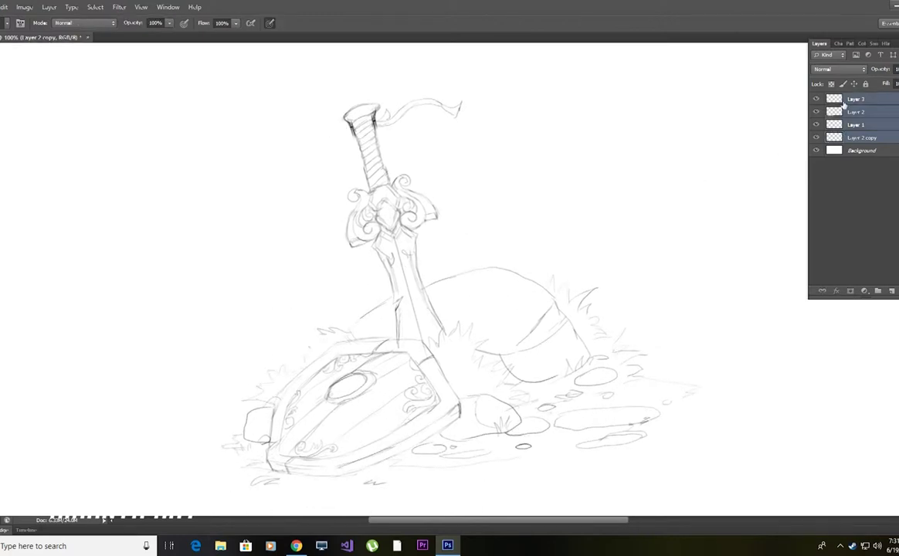
# - Group the sketch layers into Group 1, place Layer 4 beneath it, and choose grey
pyautogui.hotkey('ctrl', 'g')
pyautogui.moveTo(864, 109); pyautogui.dragTo(857, 96)
pyautogui.click(538, 219)
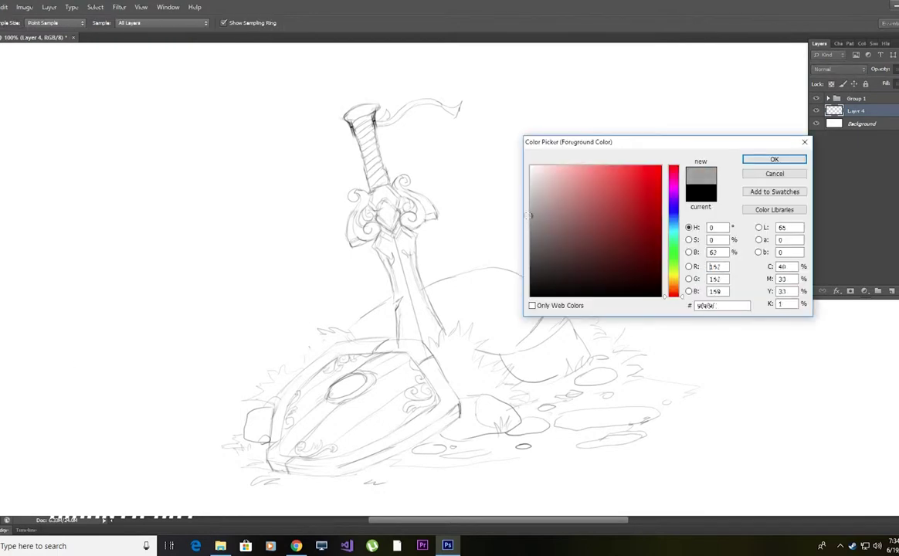
pyautogui.press('Return')
pyautogui.moveTo(506, 280); pyautogui.dragTo(575, 235)
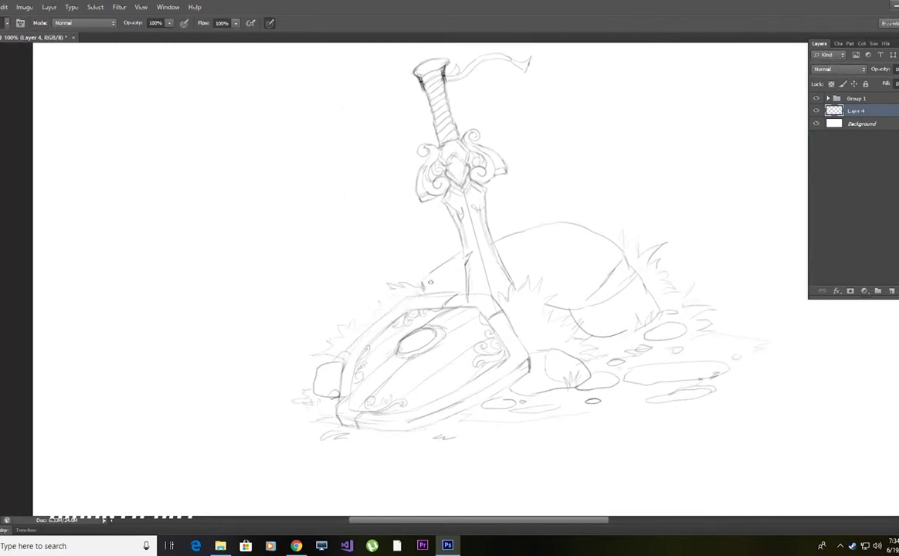
# - Lasso the mound silhouette on Layer 4, fill it grey, and lower the layer's opacity
pyautogui.press('l')
pyautogui.moveTo(390, 284)
pyautogui.mouseDown()
pyautogui.moveTo(610, 243)
pyautogui.moveTo(705, 388)
pyautogui.mouseUp()
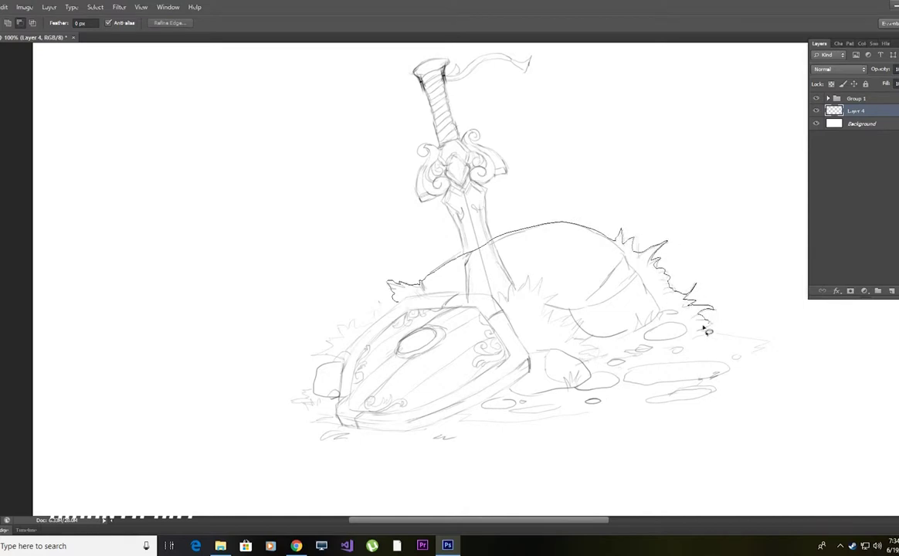
pyautogui.moveTo(704, 388)
pyautogui.mouseDown()
pyautogui.moveTo(316, 369)
pyautogui.moveTo(390, 286)
pyautogui.mouseUp()
pyautogui.hotkey('alt', 'BackSpace')
pyautogui.hotkey('ctrl', 'd')
pyautogui.moveTo(888, 69); pyautogui.dragTo(880, 69)
pyautogui.press('b')
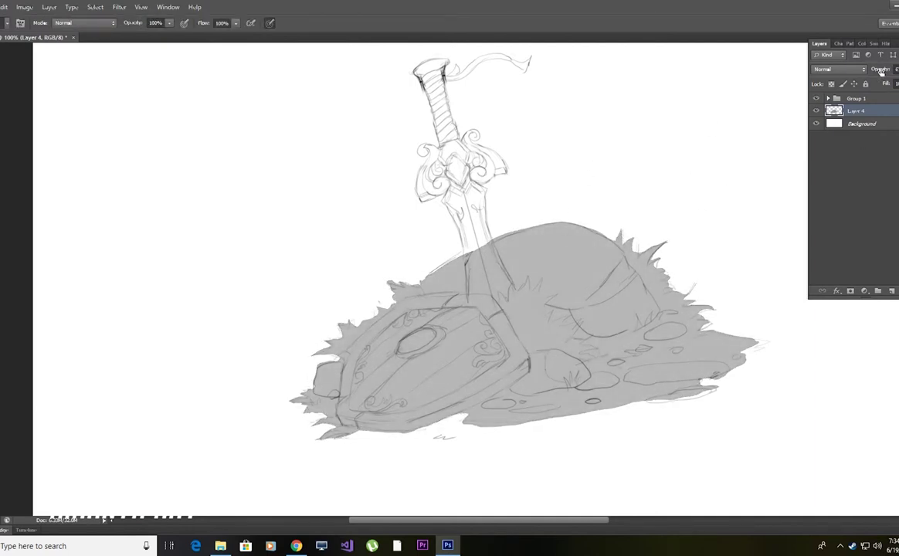
# - Trace a freehand selection around the sword blade and guard
pyautogui.moveTo(477, 161); pyautogui.dragTo(491, 198)
pyautogui.press('l')
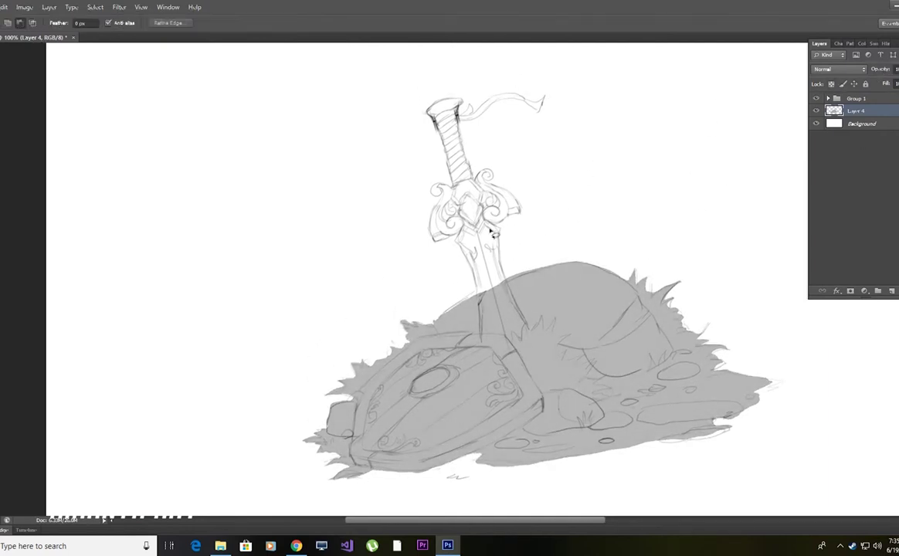
pyautogui.moveTo(472, 266); pyautogui.dragTo(474, 177)
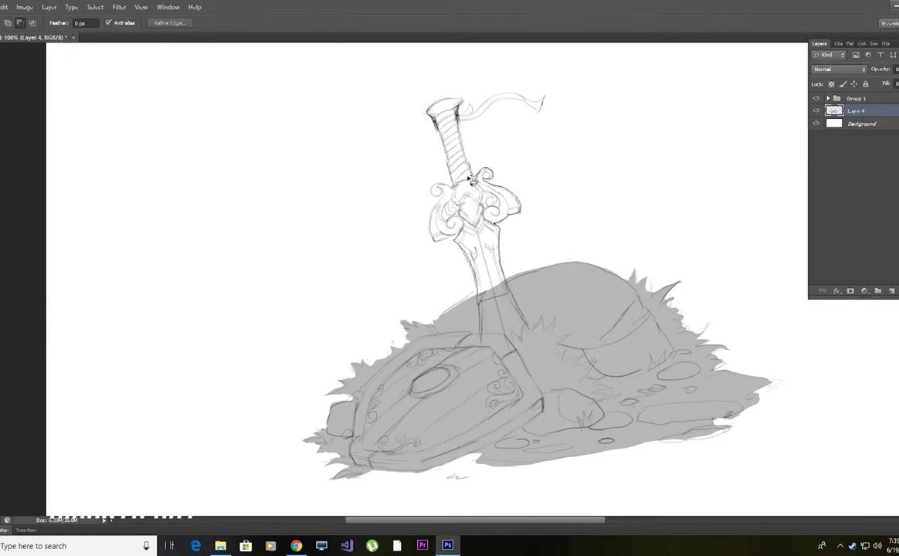
pyautogui.moveTo(474, 177); pyautogui.dragTo(430, 208)
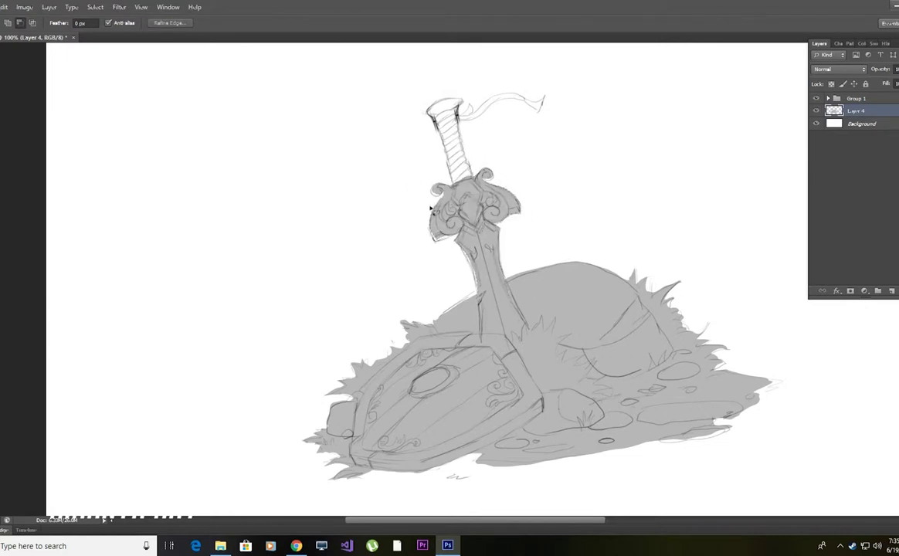
pyautogui.press('b')
pyautogui.scroll(1, 395, 217)
pyautogui.scroll(4, 421, 299)
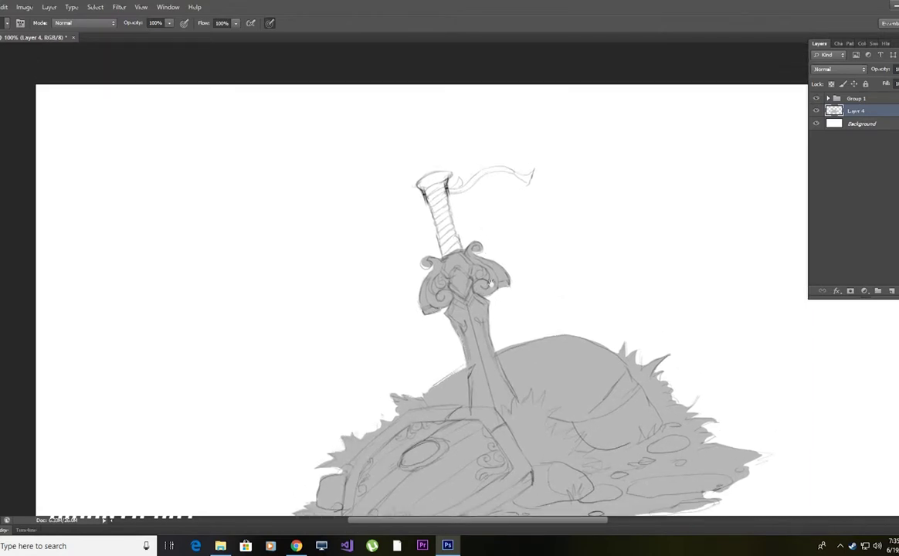
pyautogui.scroll(3, 489, 284)
# - Refine the freehand selection along the flag outline and the handle's left edge
pyautogui.press('l')
pyautogui.moveTo(423, 231)
pyautogui.mouseDown()
pyautogui.moveTo(506, 222)
pyautogui.moveTo(502, 233)
pyautogui.mouseUp()
pyautogui.moveTo(389, 229)
pyautogui.mouseDown()
pyautogui.moveTo(398, 259)
pyautogui.moveTo(435, 298)
pyautogui.mouseUp()
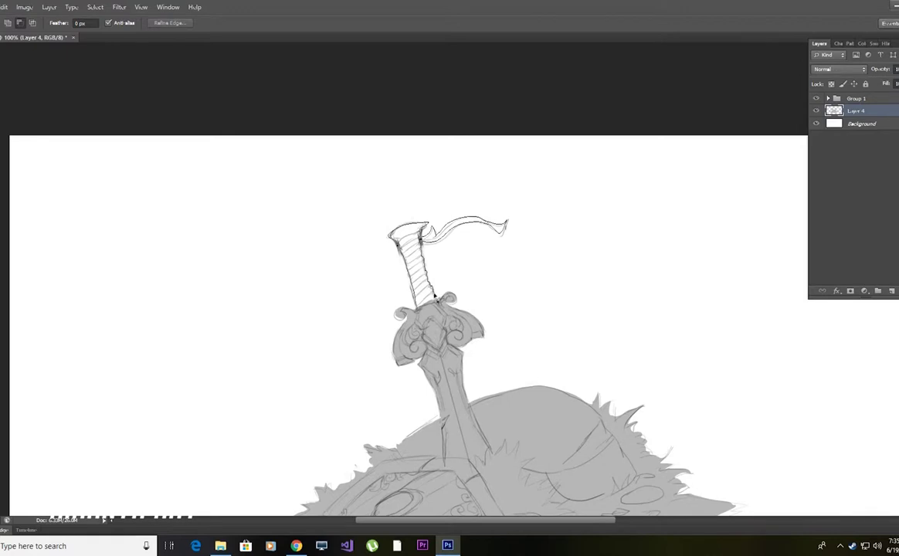
pyautogui.scroll(-1, 389, 243)
pyautogui.press('b')
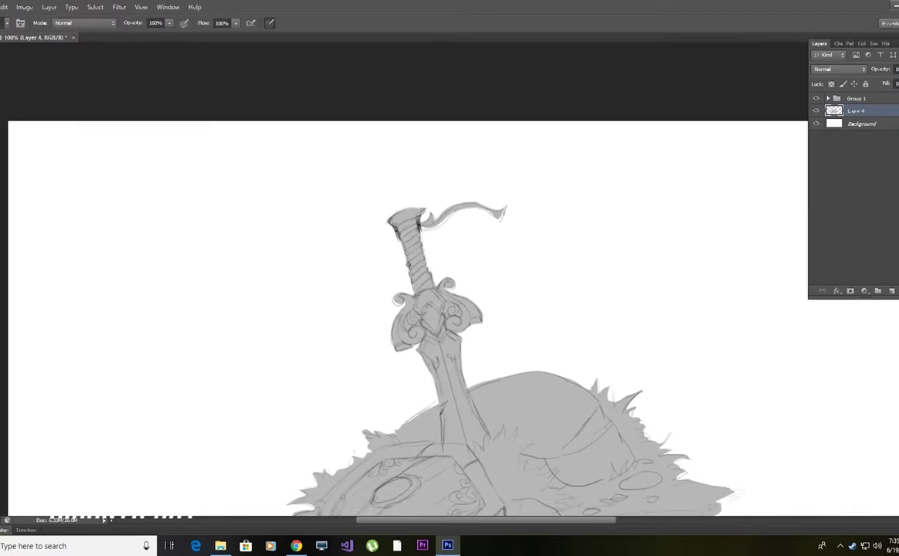
pyautogui.scroll(-3, 417, 247)
pyautogui.scroll(-2, 417, 247)
# - Add a new background layer and shade the mound in grey
pyautogui.hotkey('ctrl', 'shift', 'alt', 'n')
pyautogui.press('i')
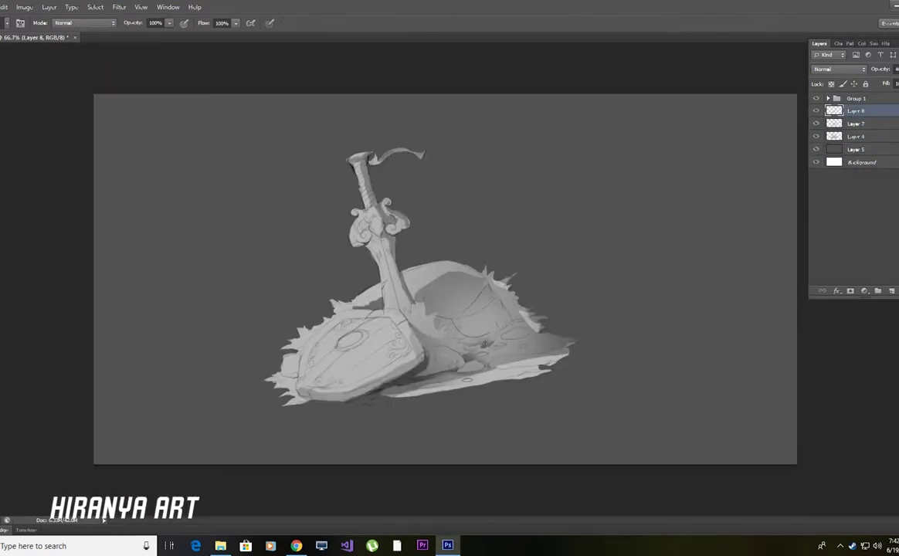
pyautogui.moveTo(460, 305)
pyautogui.mouseDown()
pyautogui.moveTo(462, 278)
pyautogui.moveTo(483, 272)
pyautogui.mouseUp()
pyautogui.press('e')
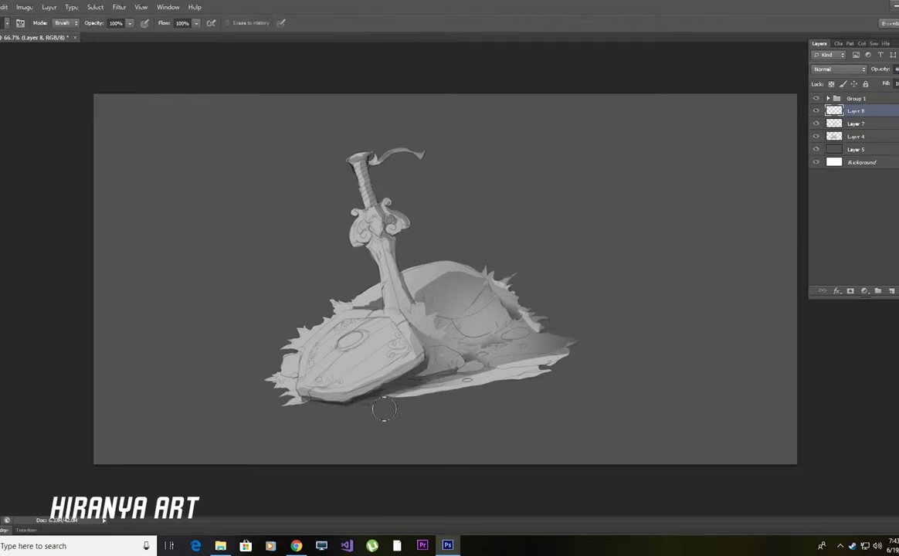
pyautogui.press('b')
# - On new Layer 9 above Layer 8, paint black over the blade at 48% brush opacity
pyautogui.click(855, 123)
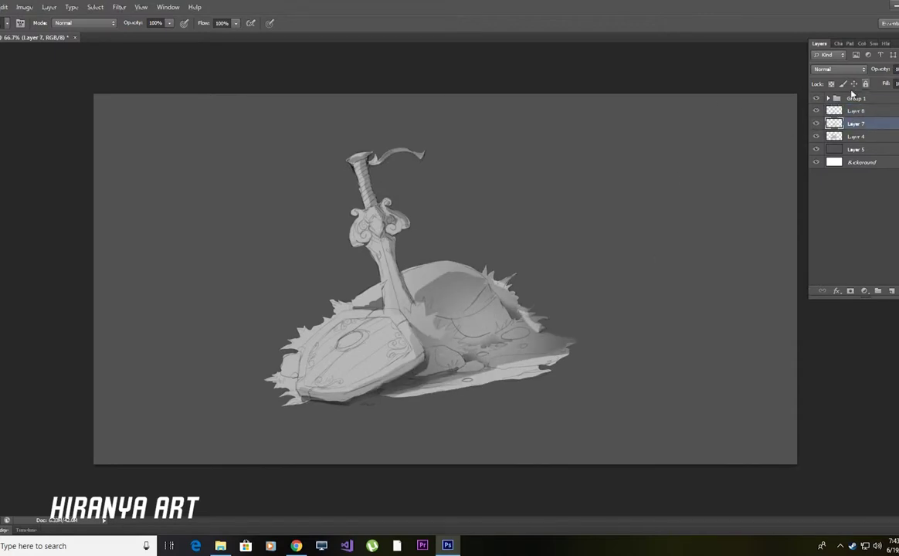
pyautogui.moveTo(136, 24); pyautogui.dragTo(116, 23)
pyautogui.click(856, 110)
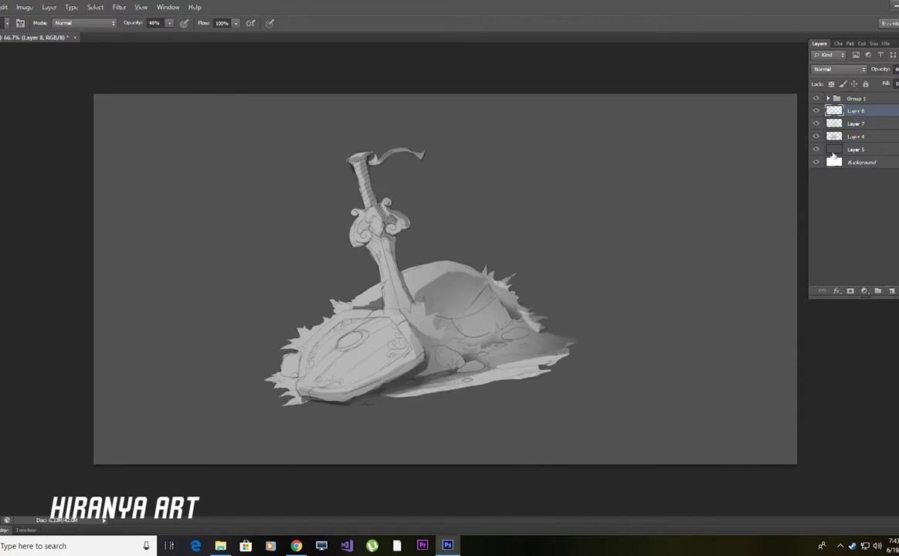
pyautogui.click(878, 290)
pyautogui.press('0')
pyautogui.moveTo(356, 157); pyautogui.dragTo(366, 218)
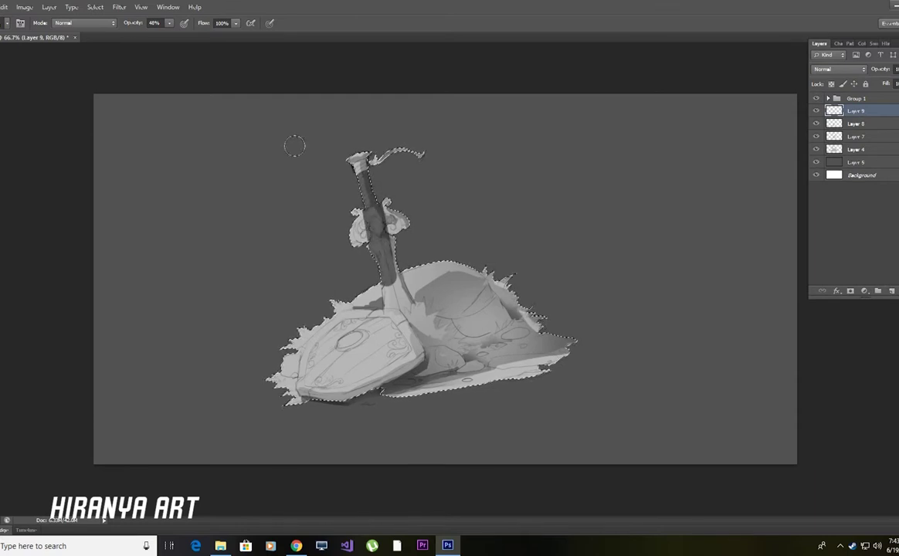
# - Fill Layer 9's selection with black at low opacity and deselect
pyautogui.hotkey('alt', 'BackSpace')
pyautogui.moveTo(880, 83); pyautogui.dragTo(889, 80)
pyautogui.press('e')
pyautogui.hotkey('ctrl', 'd')
# - Try merging Layers 8, 7 and 4, undo it, and compare with Layer 9 toggled
pyautogui.click(815, 111)
pyautogui.click(816, 111)
pyautogui.hotkey('ctrl', 'e')
pyautogui.click(816, 112)
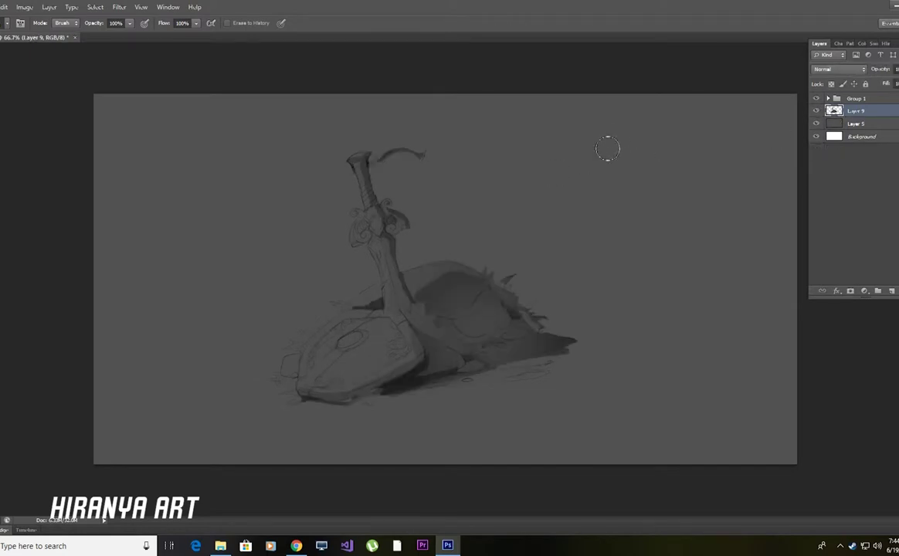
pyautogui.click(815, 111)
pyautogui.hotkey('ctrl', 'z')
pyautogui.click(815, 112)
# - Tint the image blue-teal with Color Balance set to -51, 0, +56
pyautogui.hotkey('ctrl', 'b')
pyautogui.moveTo(675, 232); pyautogui.dragTo(669, 231)
pyautogui.moveTo(723, 257); pyautogui.dragTo(748, 256)
pyautogui.moveTo(677, 232); pyautogui.dragTo(695, 232)
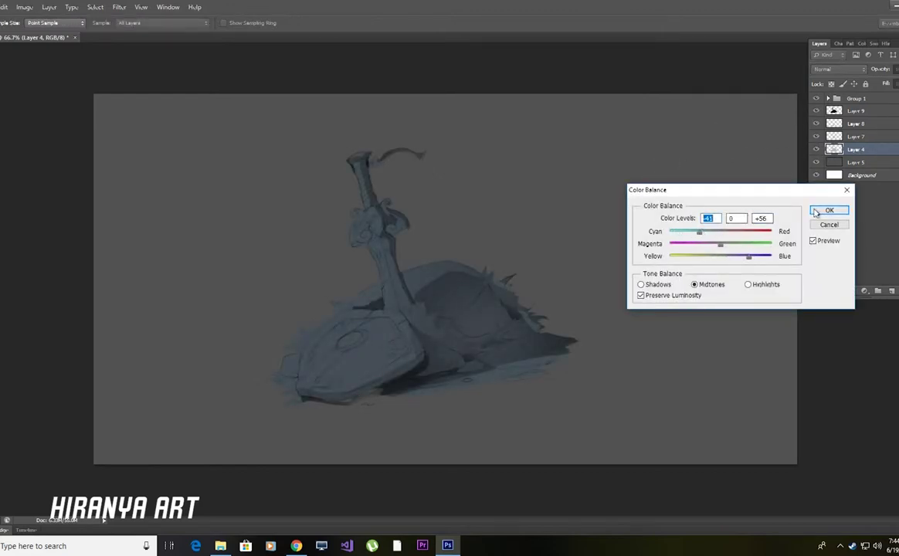
pyautogui.press('Return')
pyautogui.press('b')
# - Choose a bright light yellow-green as the painting colour
pyautogui.click(674, 252)
pyautogui.click(568, 194)
pyautogui.click(673, 266)
pyautogui.click(569, 187)
pyautogui.click(587, 169)
pyautogui.click(604, 183)
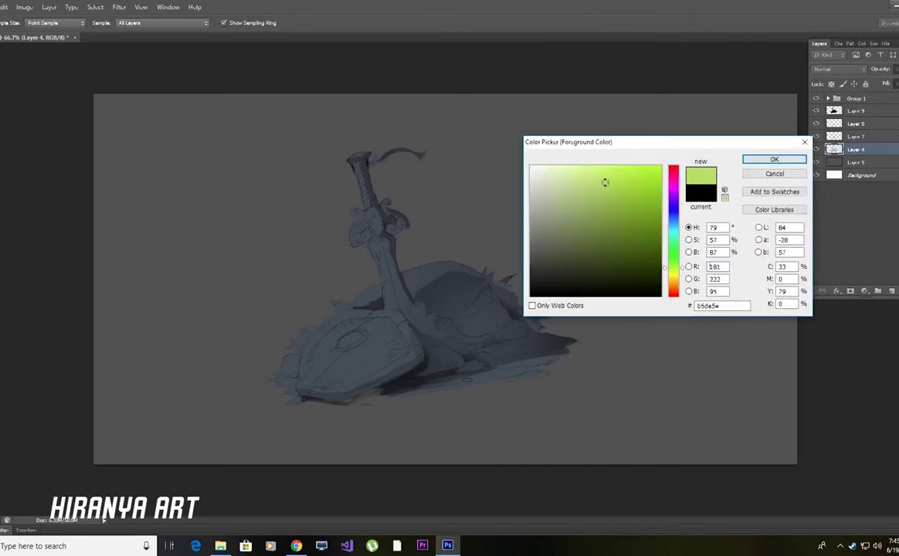
pyautogui.press('Return')
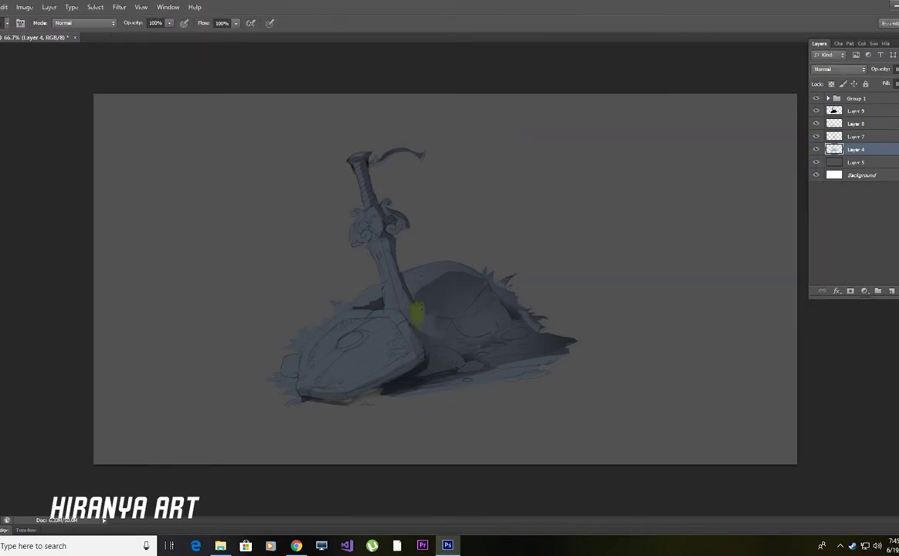
# - Paint yellow-green grass along the lower ground and the shield's upper-left edge
pyautogui.moveTo(437, 382); pyautogui.dragTo(540, 364)
pyautogui.moveTo(351, 307); pyautogui.dragTo(307, 329)
pyautogui.hotkey('ctrl', 'alt', 'z')
pyautogui.hotkey('ctrl', 'alt', 'z')
pyautogui.hotkey('ctrl', 'alt', 'z')
pyautogui.hotkey('ctrl', 'alt', 'z')
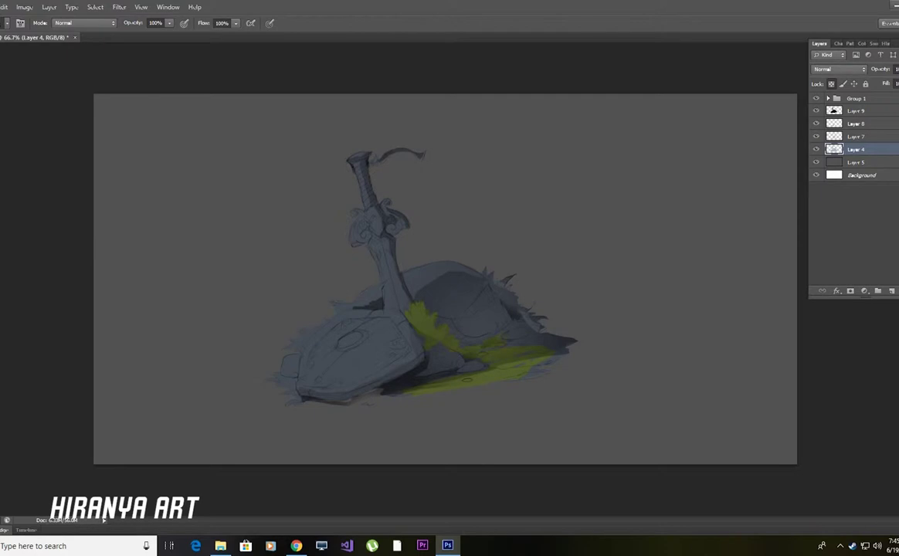
pyautogui.moveTo(352, 307); pyautogui.dragTo(274, 378)
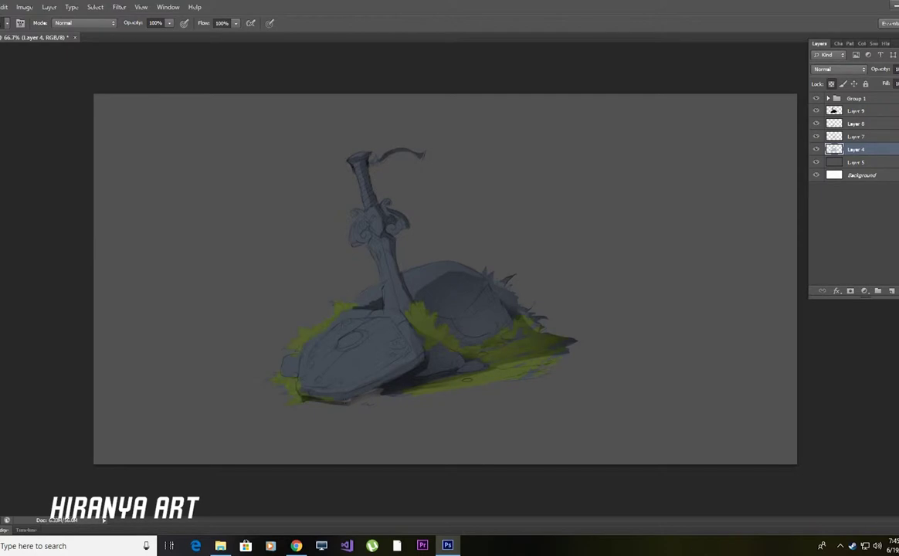
# - Paint the shield face deep orange with a cyan dab on its central boss
pyautogui.moveTo(674, 269); pyautogui.dragTo(673, 281)
pyautogui.click(661, 165)
pyautogui.click(618, 263)
pyautogui.press('Return')
pyautogui.moveTo(340, 328); pyautogui.dragTo(313, 363)
pyautogui.click(646, 195)
pyautogui.press('Return')
pyautogui.moveTo(343, 337); pyautogui.dragTo(356, 340)
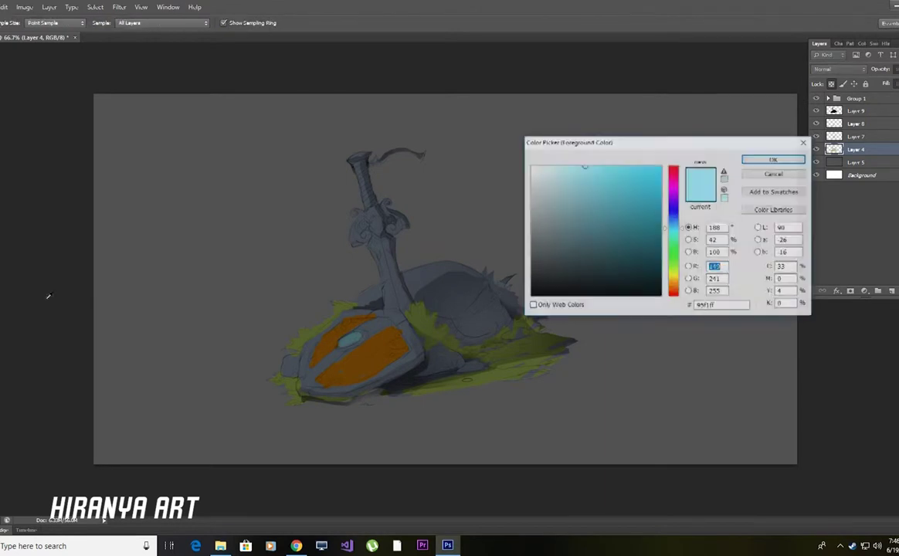
# - Set the colour to bright red #fd1f24 and dab a gem on the guard
pyautogui.click(640, 166)
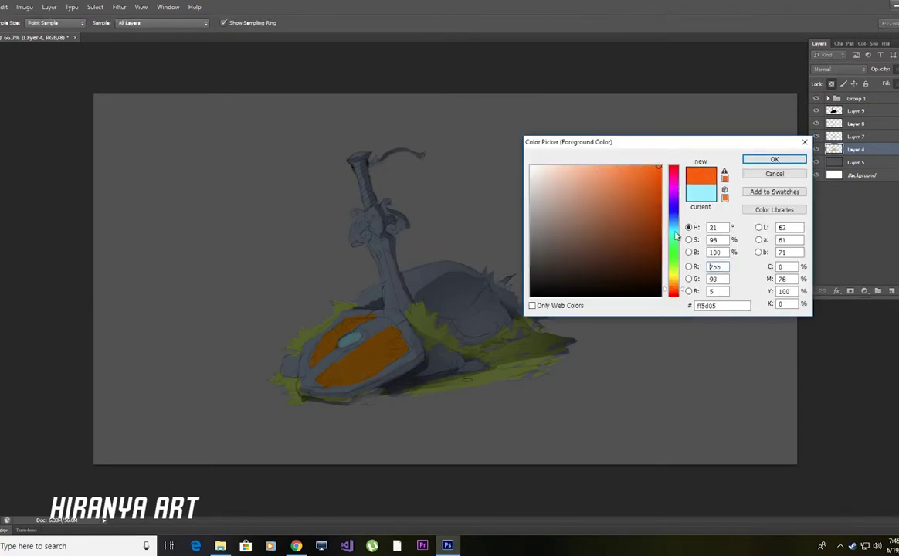
pyautogui.moveTo(673, 186); pyautogui.dragTo(679, 175)
pyautogui.moveTo(606, 168); pyautogui.dragTo(675, 170)
pyautogui.press('Return')
pyautogui.press('b')
pyautogui.click(375, 223)
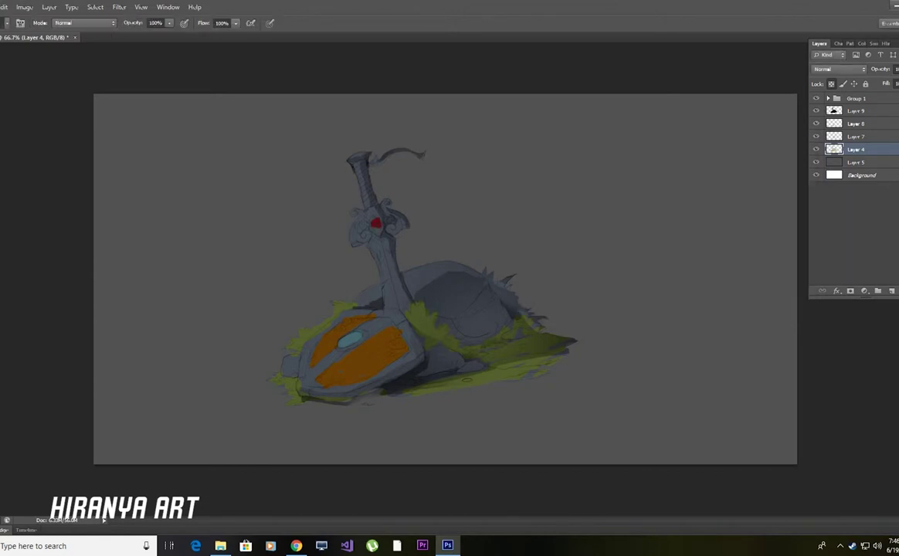
# - Zoom to 100% and choose a yellow for the gold parts after briefly trying blue
pyautogui.hotkey('ctrl', '+')
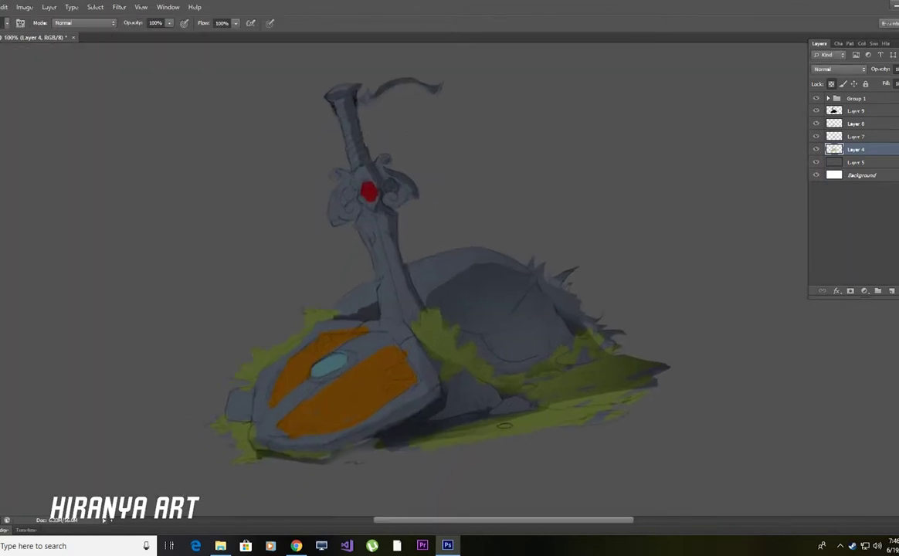
pyautogui.press('i')
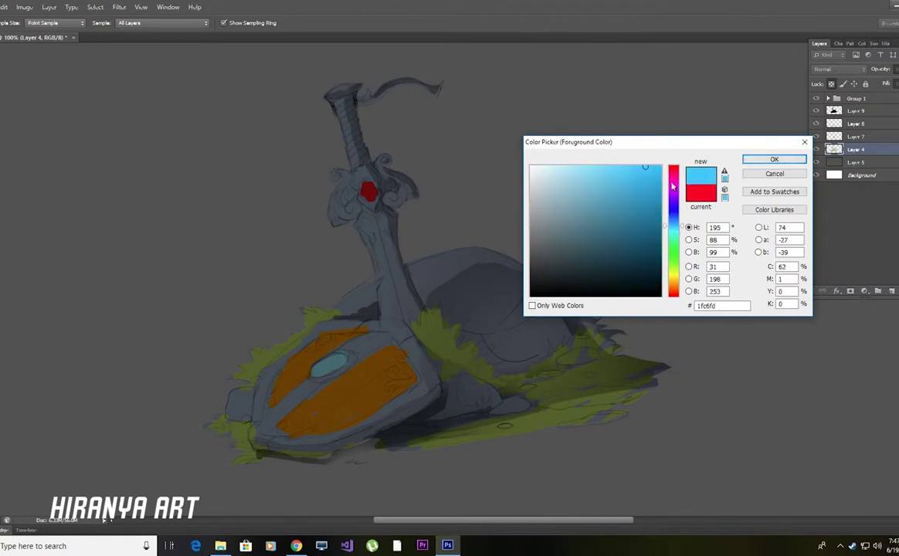
pyautogui.press('Return')
pyautogui.press('b')
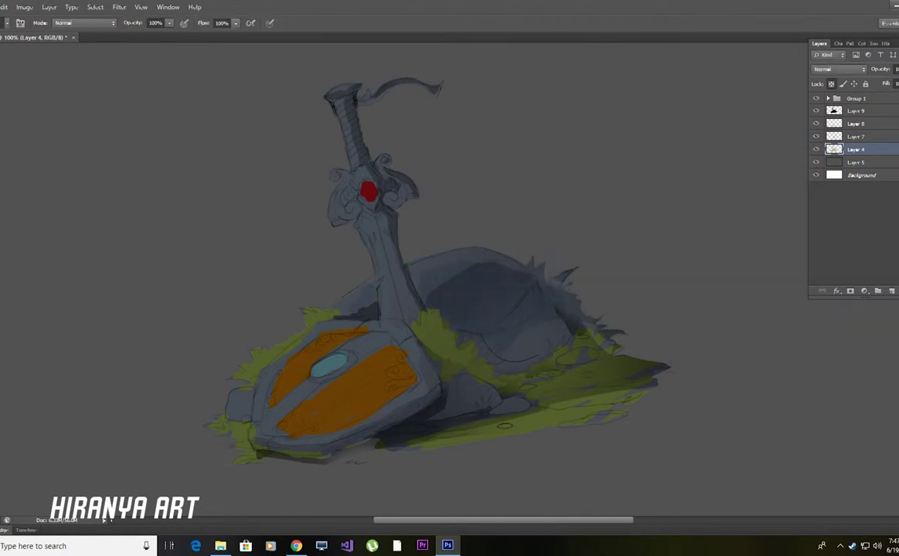
pyautogui.press('i')
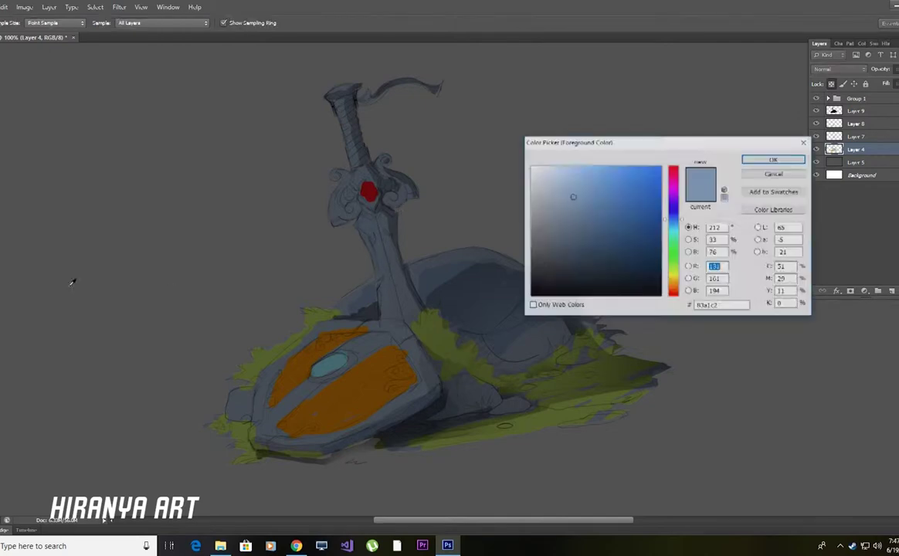
pyautogui.press('Return')
pyautogui.press('b')
# - Paint gold on the crossguard, pommel and shield ornaments, then hide Layer 9
pyautogui.moveTo(334, 178)
pyautogui.mouseDown()
pyautogui.moveTo(339, 216)
pyautogui.moveTo(363, 166)
pyautogui.moveTo(415, 199)
pyautogui.mouseUp()
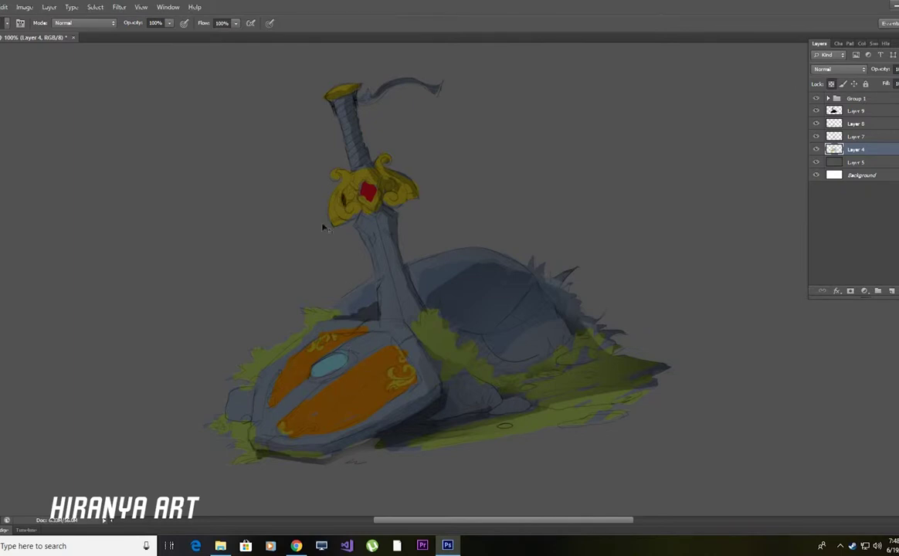
pyautogui.click(816, 111)
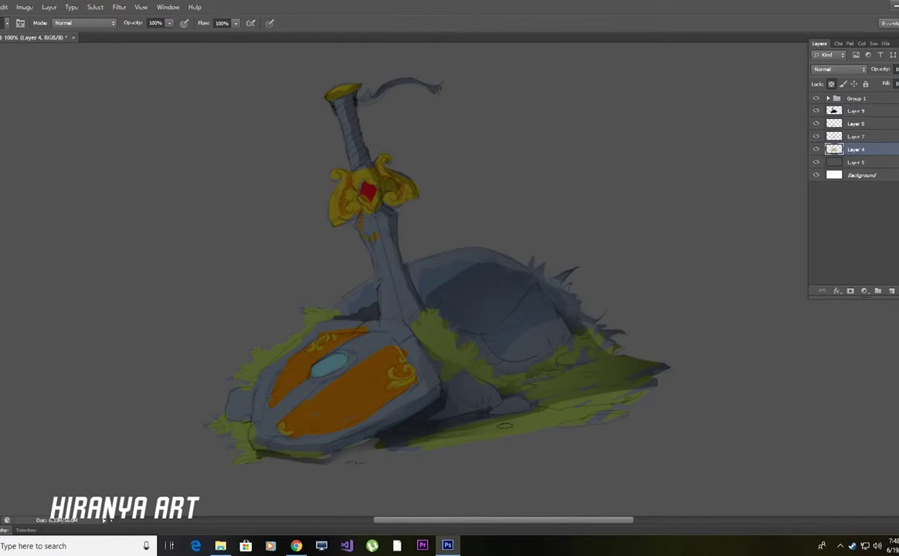
pyautogui.click(815, 112)
pyautogui.hotkey('ctrl', '-')
pyautogui.hotkey('ctrl', '-')
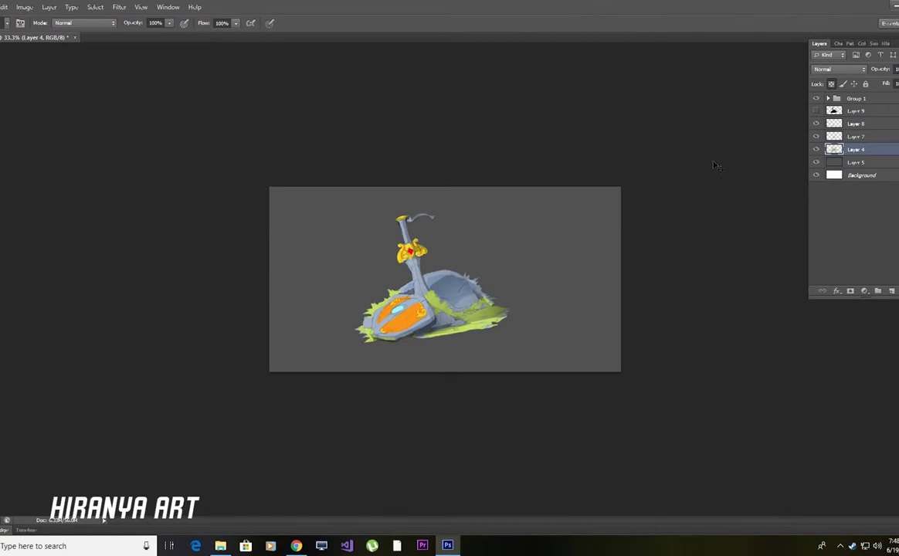
# - Group Layers 9 through 4 as Group 2, stamp a merged copy, and hide Group 2
pyautogui.hotkey('ctrl', '+')
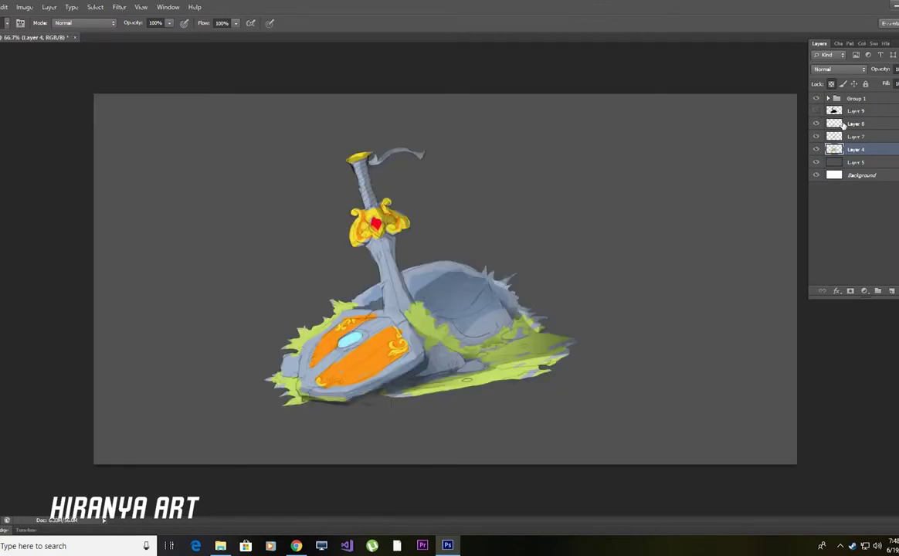
pyautogui.click(834, 111)
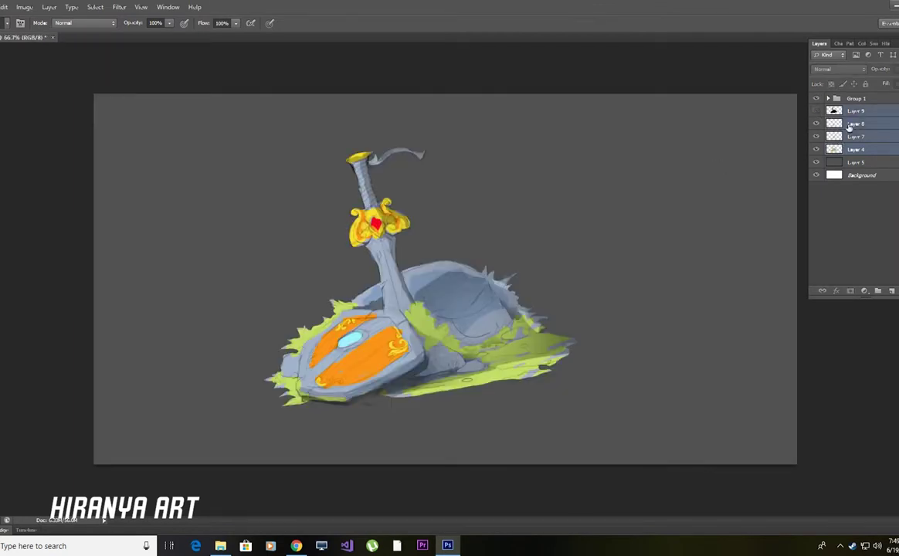
pyautogui.click(816, 111)
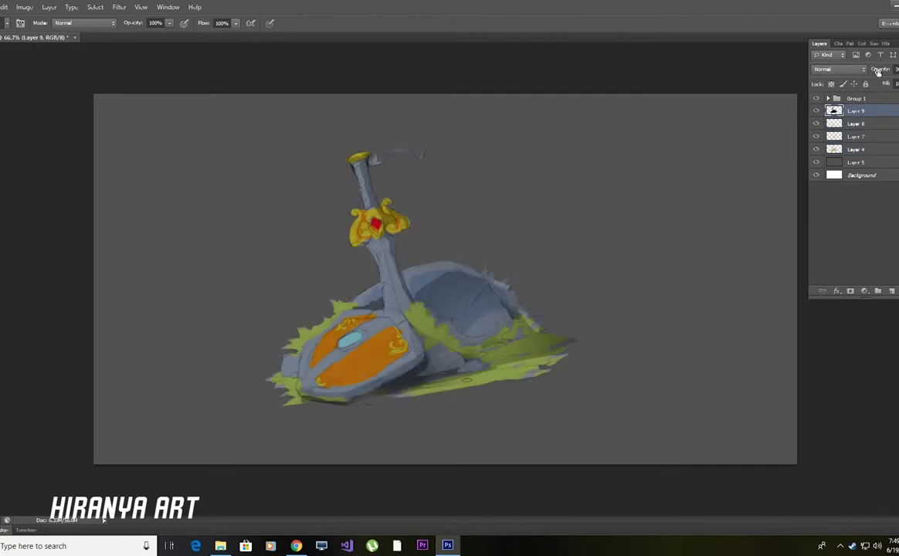
pyautogui.keyDown('shift'); pyautogui.click(853, 149); pyautogui.keyUp('shift')
pyautogui.hotkey('ctrl', 'g')
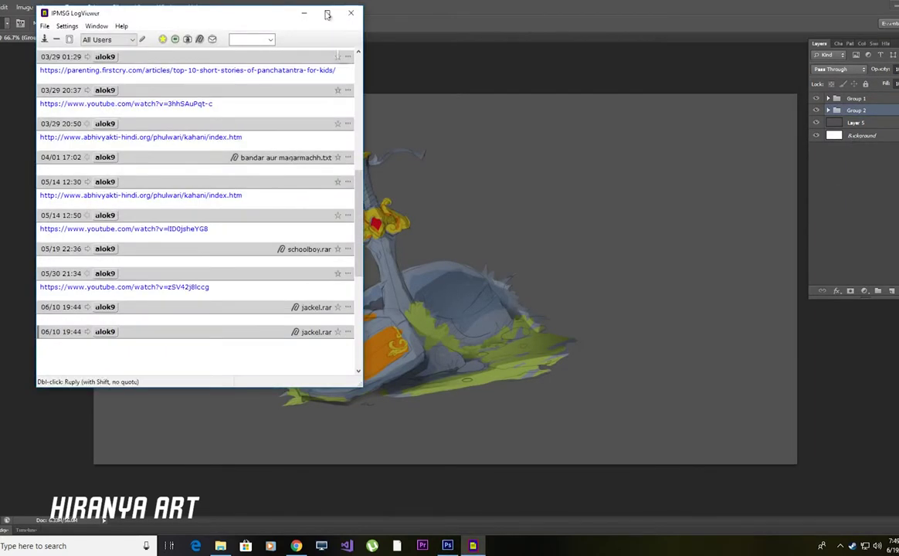
pyautogui.hotkey('ctrl', 'alt', 'e')
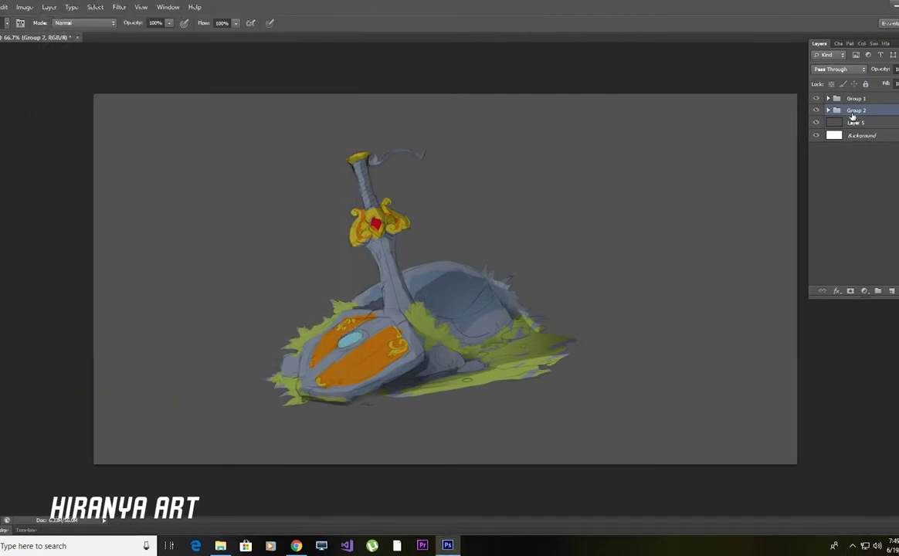
pyautogui.click(817, 123)
pyautogui.hotkey('ctrl', '+')
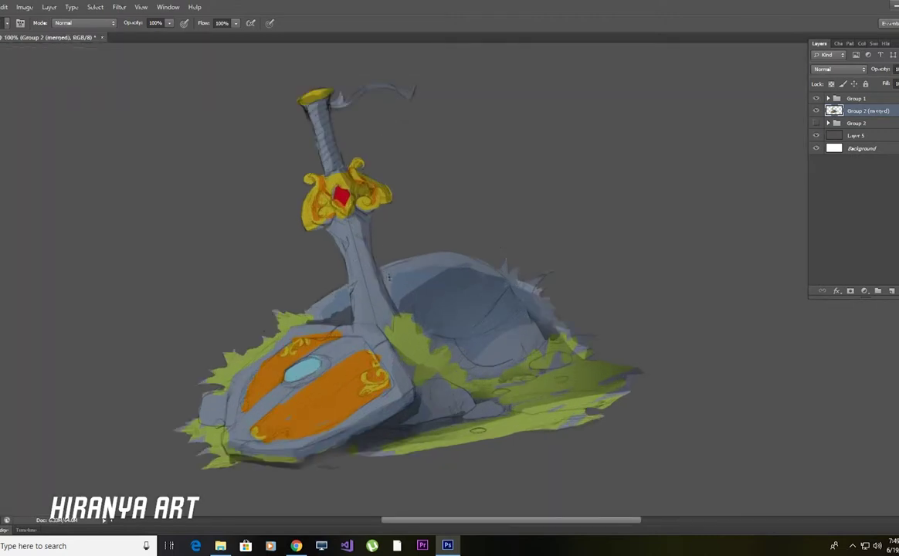
# - Toggle the Group 1 line art and merged painting on and off to compare
pyautogui.click(816, 99)
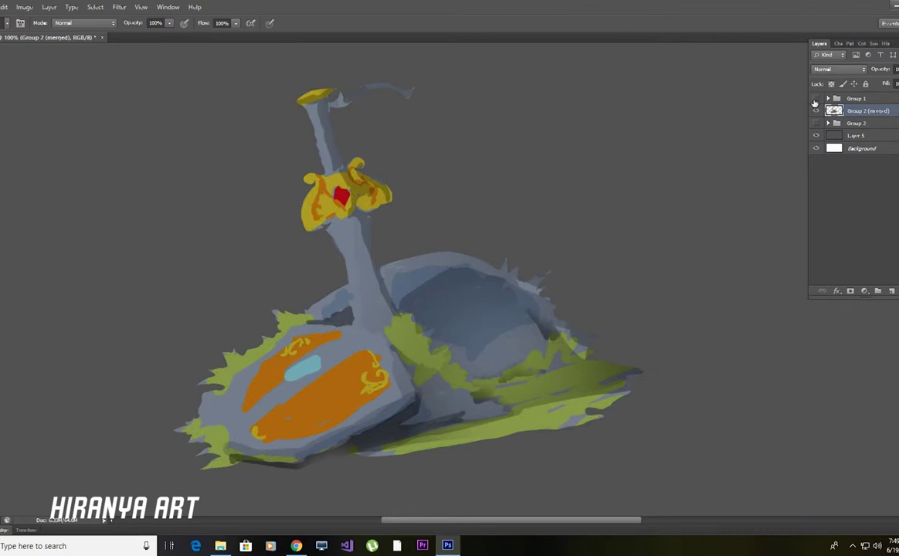
pyautogui.click(816, 101)
pyautogui.click(816, 100)
pyautogui.click(816, 99)
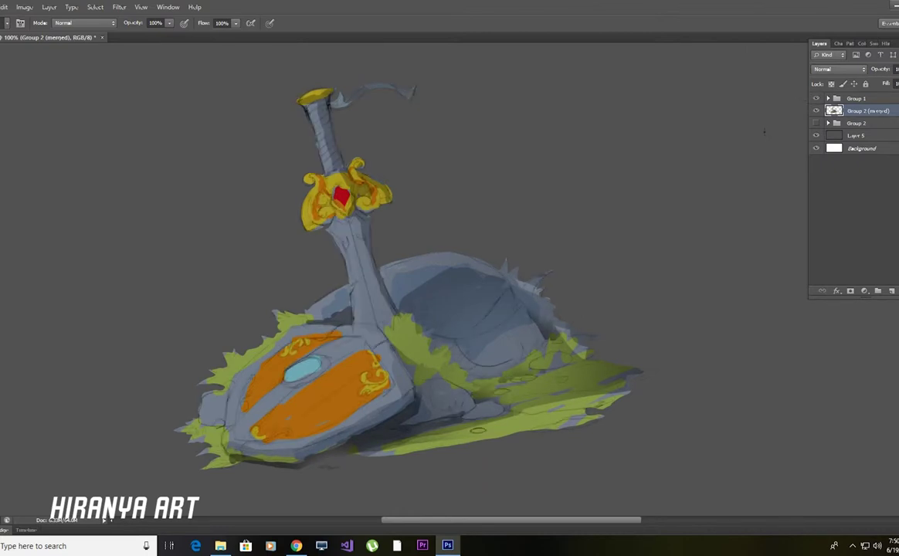
pyautogui.click(817, 113)
# - Dodge highlights onto the shield's upper edges, the rock top and the sword blade
pyautogui.press('o')
pyautogui.moveTo(255, 305); pyautogui.dragTo(220, 349)
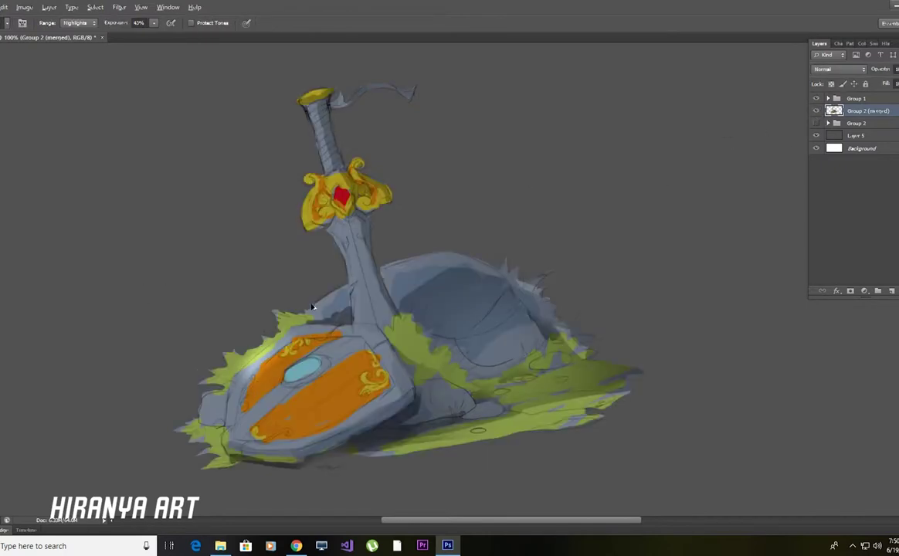
pyautogui.moveTo(312, 305); pyautogui.dragTo(270, 336)
pyautogui.moveTo(317, 274); pyautogui.dragTo(357, 307)
pyautogui.moveTo(324, 232); pyautogui.dragTo(332, 292)
pyautogui.moveTo(309, 202); pyautogui.dragTo(334, 297)
pyautogui.moveTo(386, 238); pyautogui.dragTo(340, 255)
# - Brighten the shield's left edges, then return to the Brush and select Group 1
pyautogui.moveTo(247, 359); pyautogui.dragTo(213, 390)
pyautogui.hotkey('ctrl', 'z')
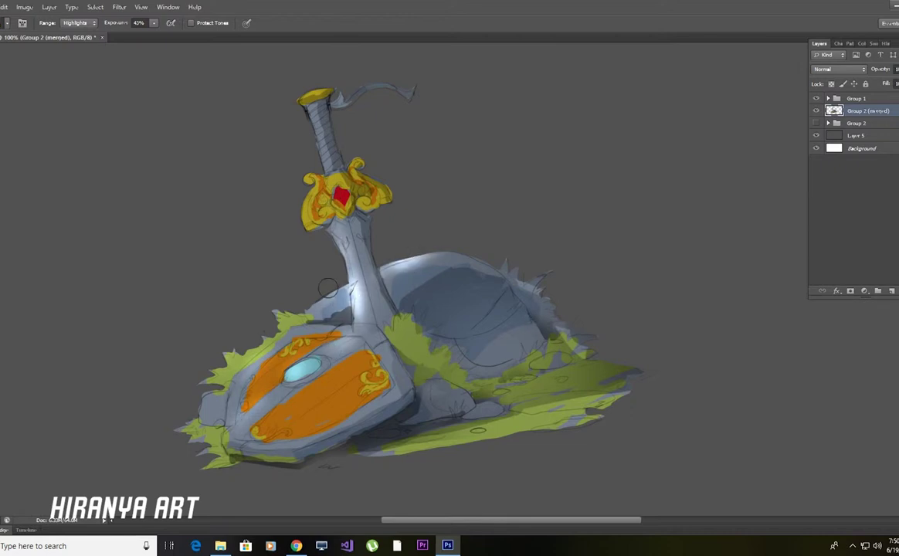
pyautogui.moveTo(232, 386); pyautogui.dragTo(255, 421)
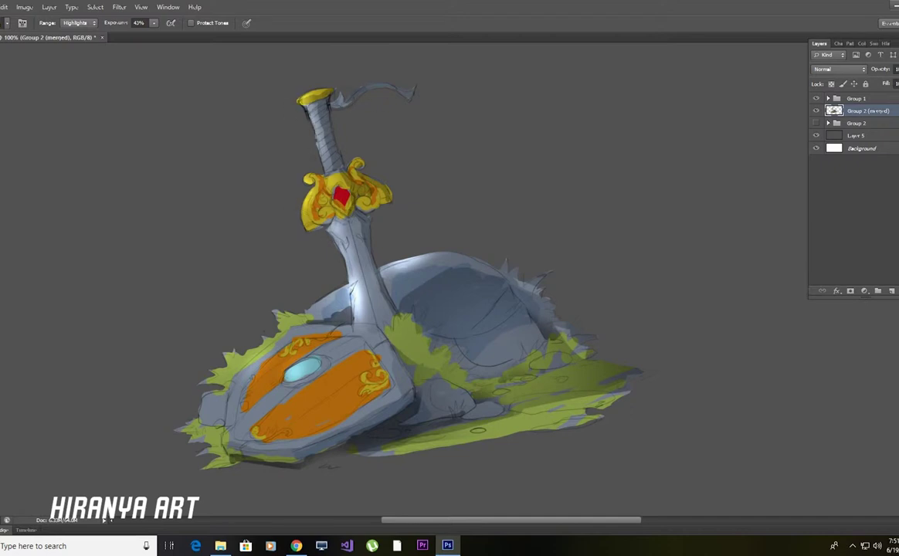
pyautogui.press('b')
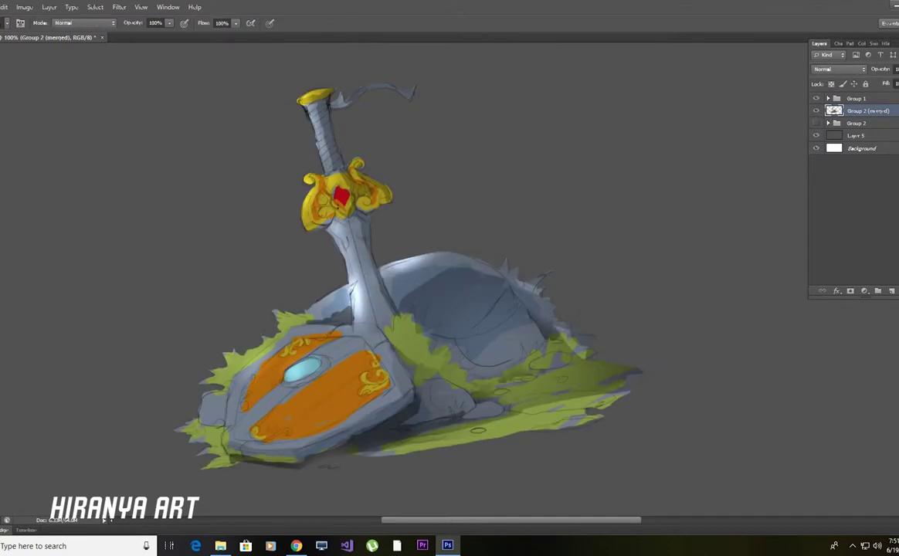
pyautogui.click(816, 110)
pyautogui.click(850, 99)
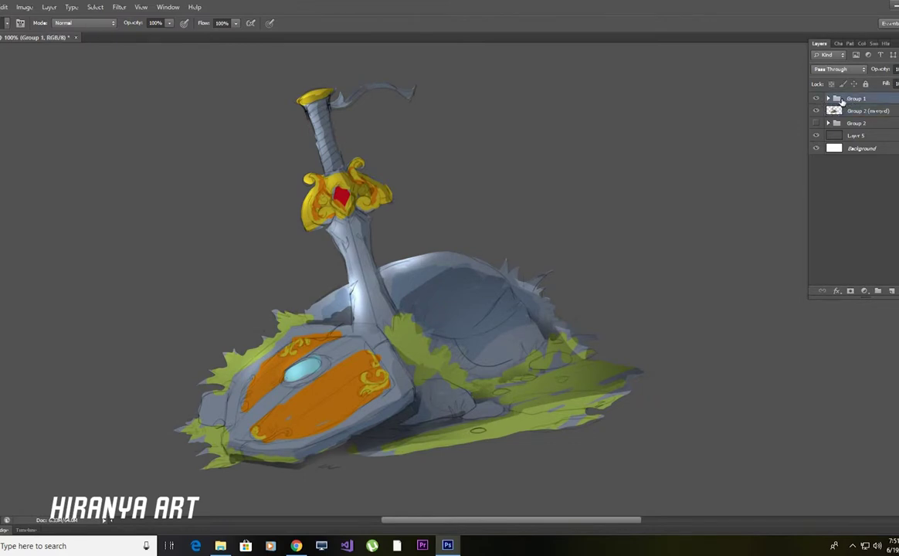
# - Stamp a merged copy of Group 1 and merge the colour copy into it
pyautogui.click(817, 110)
pyautogui.hotkey('ctrl', 'alt', 'e')
pyautogui.hotkey('ctrl', '+')
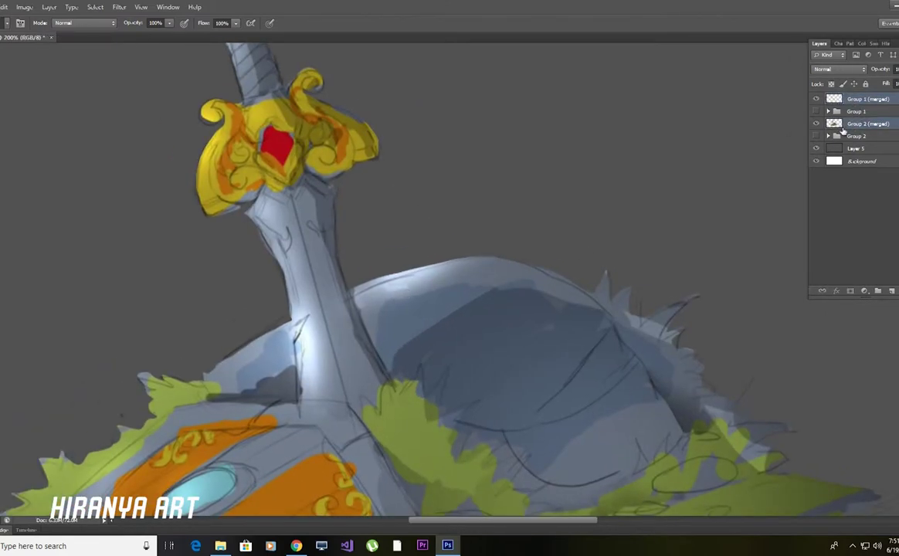
# - Zoom and pan around the shield to inspect it, then zoom into the sword guard
pyautogui.moveTo(461, 361)
pyautogui.mouseDown()
pyautogui.moveTo(592, 168)
pyautogui.moveTo(592, 175)
pyautogui.mouseUp()
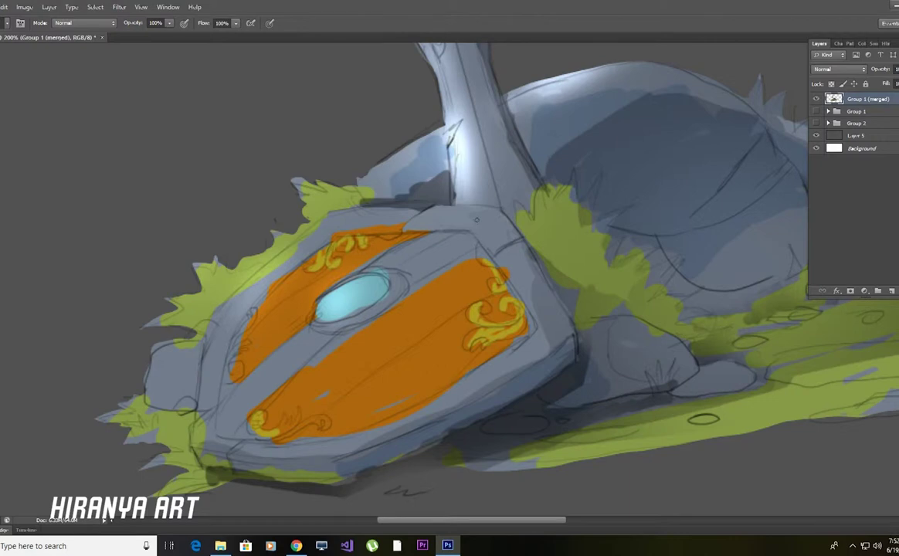
pyautogui.moveTo(478, 217); pyautogui.dragTo(501, 209)
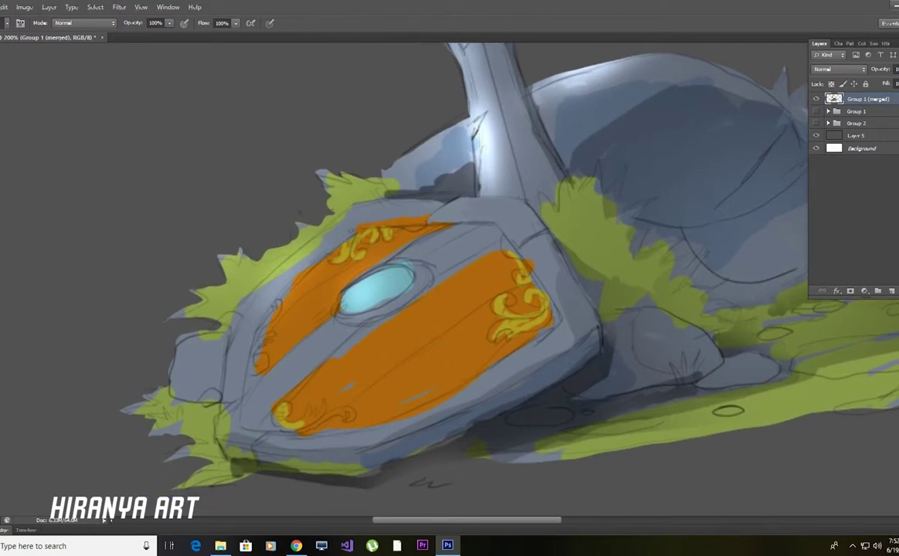
pyautogui.moveTo(313, 244)
pyautogui.mouseDown()
pyautogui.moveTo(370, 214)
pyautogui.moveTo(353, 287)
pyautogui.moveTo(362, 261)
pyautogui.moveTo(417, 239)
pyautogui.mouseUp()
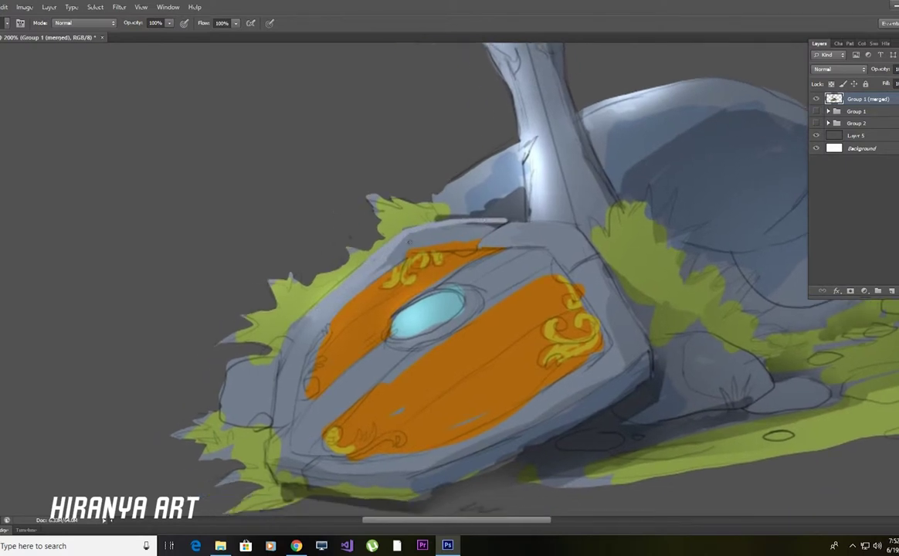
pyautogui.scroll(-5, 455, 208)
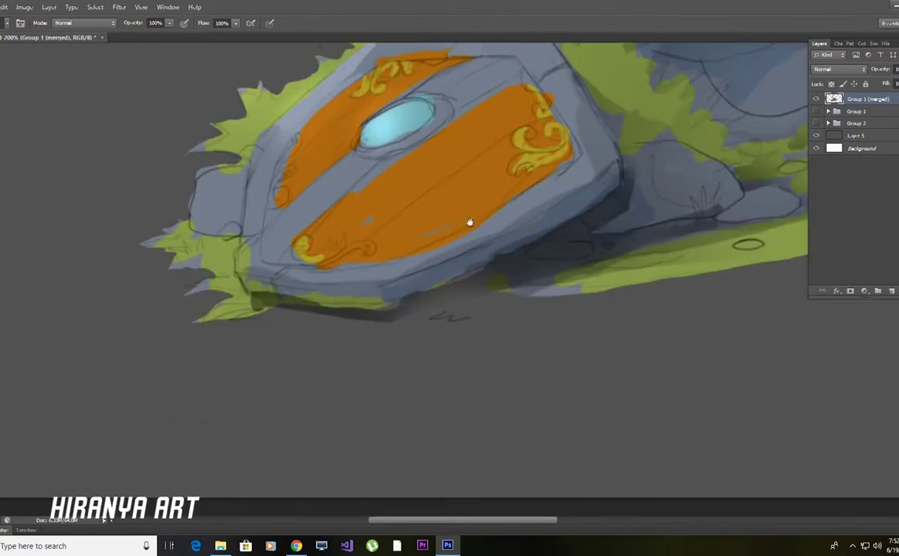
pyautogui.moveTo(431, 222); pyautogui.dragTo(306, 283)
pyautogui.moveTo(360, 307)
pyautogui.mouseDown()
pyautogui.moveTo(461, 230)
pyautogui.moveTo(368, 284)
pyautogui.mouseUp()
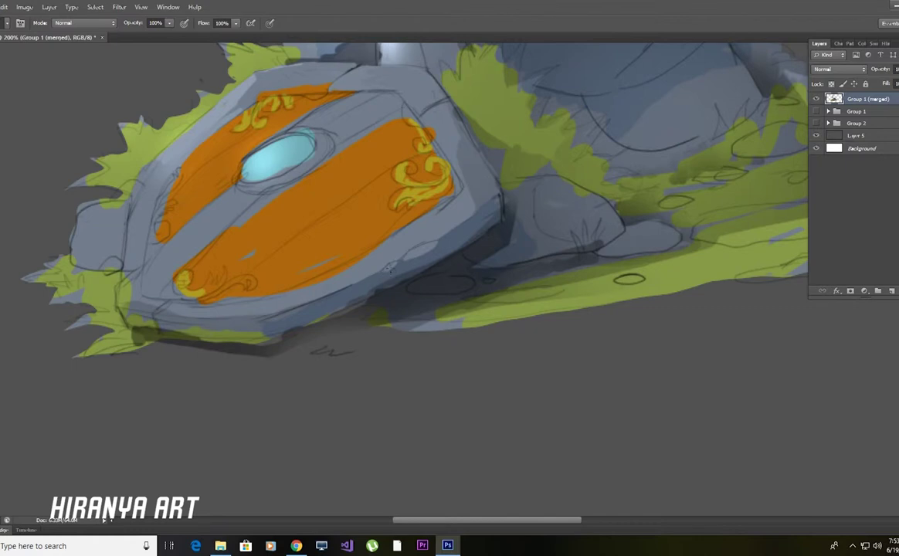
pyautogui.moveTo(392, 264); pyautogui.dragTo(471, 257)
pyautogui.moveTo(396, 234)
pyautogui.mouseDown()
pyautogui.moveTo(445, 255)
pyautogui.moveTo(433, 254)
pyautogui.mouseUp()
pyautogui.hotkey('ctrl', '-')
pyautogui.hotkey('ctrl', '-')
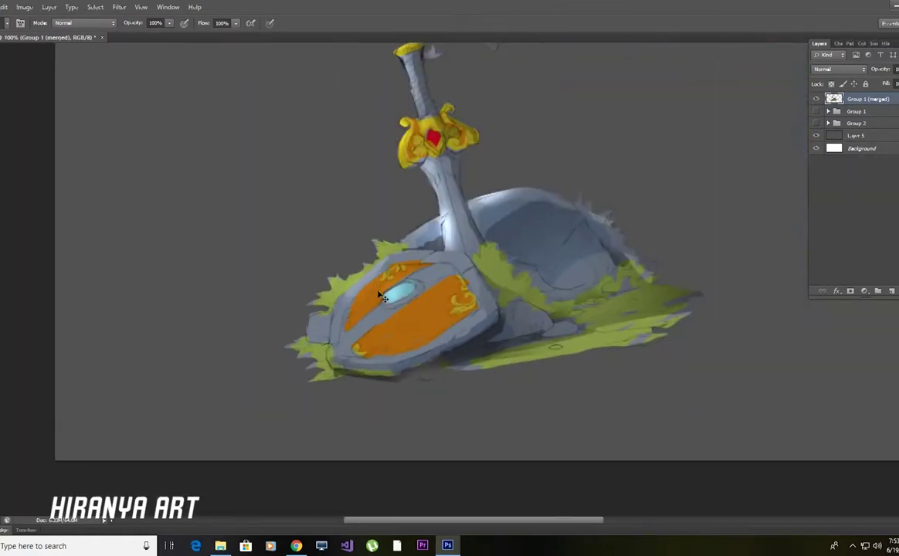
pyautogui.hotkey('ctrl', '+')
pyautogui.hotkey('ctrl', '+')
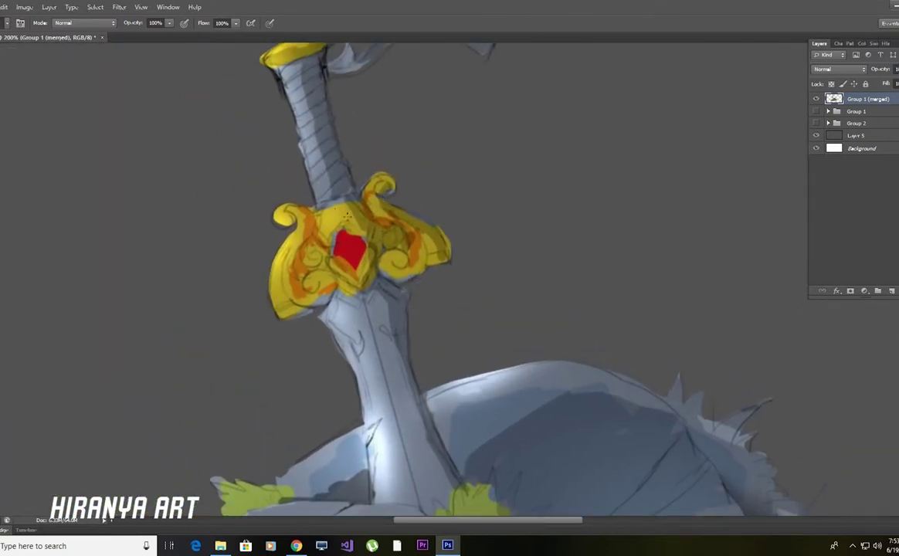
# - Choose an orange paint colour and return to the Brush tool
pyautogui.moveTo(345, 217); pyautogui.dragTo(448, 188)
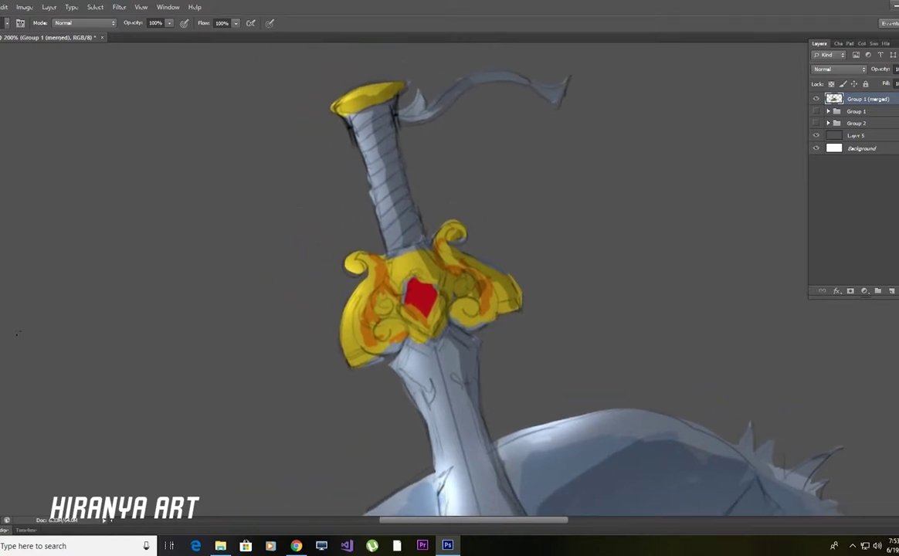
pyautogui.moveTo(675, 287); pyautogui.dragTo(674, 283)
pyautogui.click(645, 200)
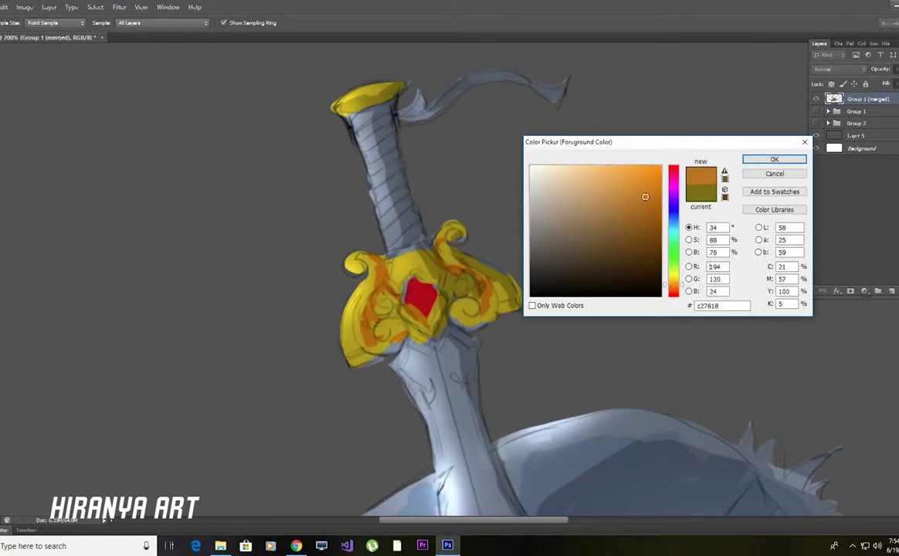
pyautogui.press('Return')
pyautogui.press('b')
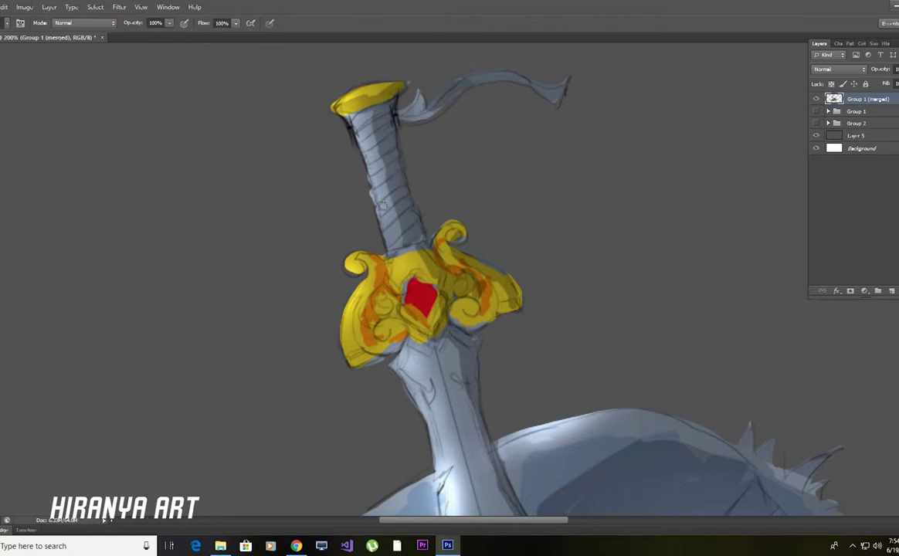
# - Add a Screen-blended layer, test peach light on the sword grip, then remove it
pyautogui.click(877, 291)
pyautogui.click(839, 69)
pyautogui.click(818, 133)
pyautogui.keyDown('ctrl'); pyautogui.click(832, 112); pyautogui.keyUp('ctrl')
pyautogui.moveTo(401, 227)
pyautogui.mouseDown()
pyautogui.moveTo(363, 116)
pyautogui.moveTo(400, 238)
pyautogui.mouseUp()
pyautogui.press('Delete')
pyautogui.hotkey('ctrl', 'd')
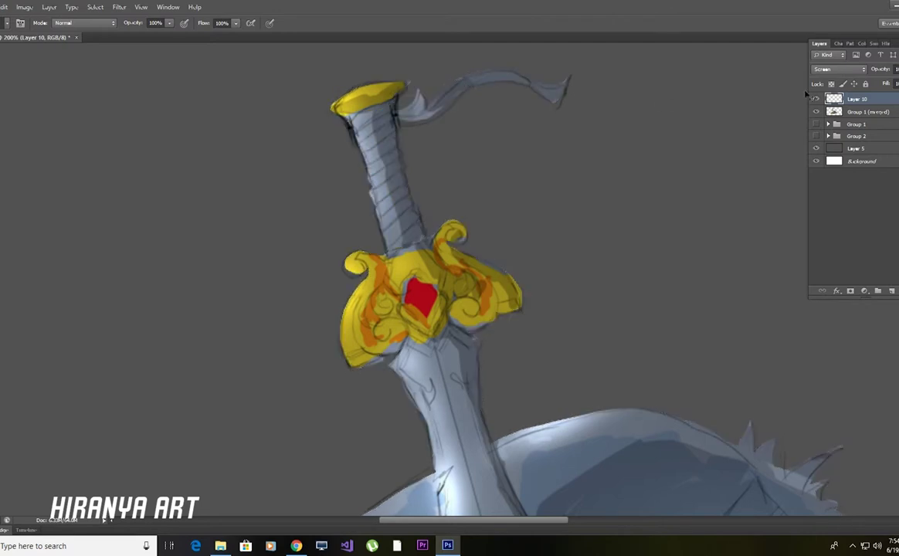
# - Lasso the grip on the merged artwork and turn it brown with Color Balance
pyautogui.click(865, 112)
pyautogui.press('l')
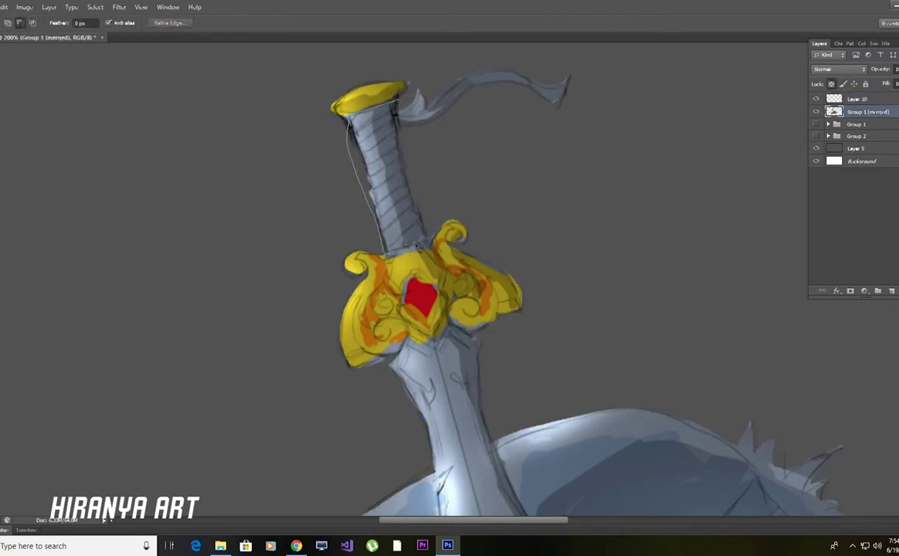
pyautogui.moveTo(347, 119); pyautogui.dragTo(349, 116)
pyautogui.hotkey('ctrl', 'b')
pyautogui.moveTo(720, 255); pyautogui.dragTo(691, 256)
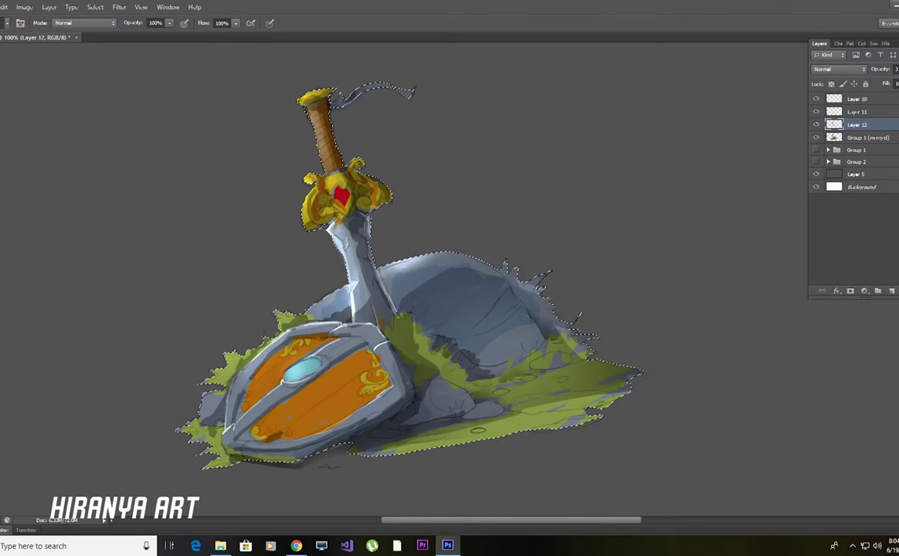
pyautogui.press('e')
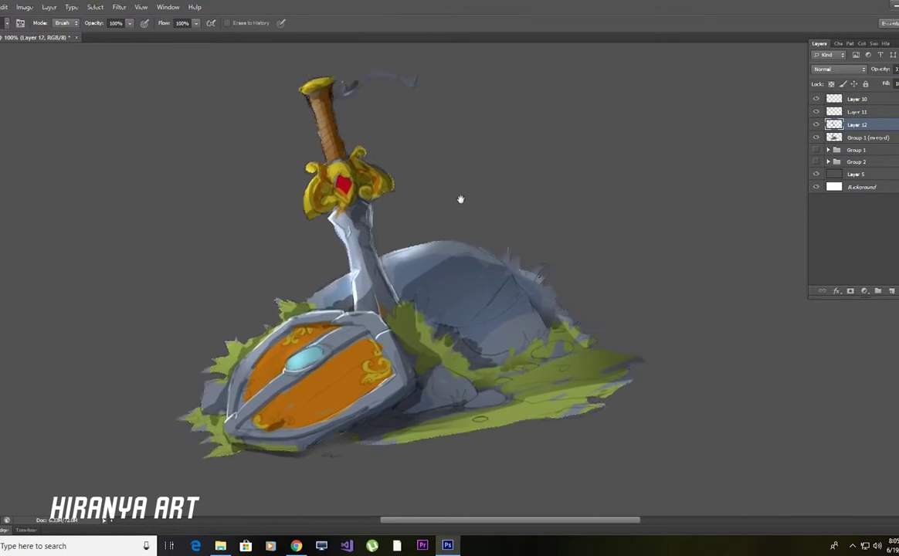
# - Merge the artwork down into Layer 12 and zoom in on the shield's left side
pyautogui.hotkey('ctrl', '-')
pyautogui.hotkey('ctrl', '-')
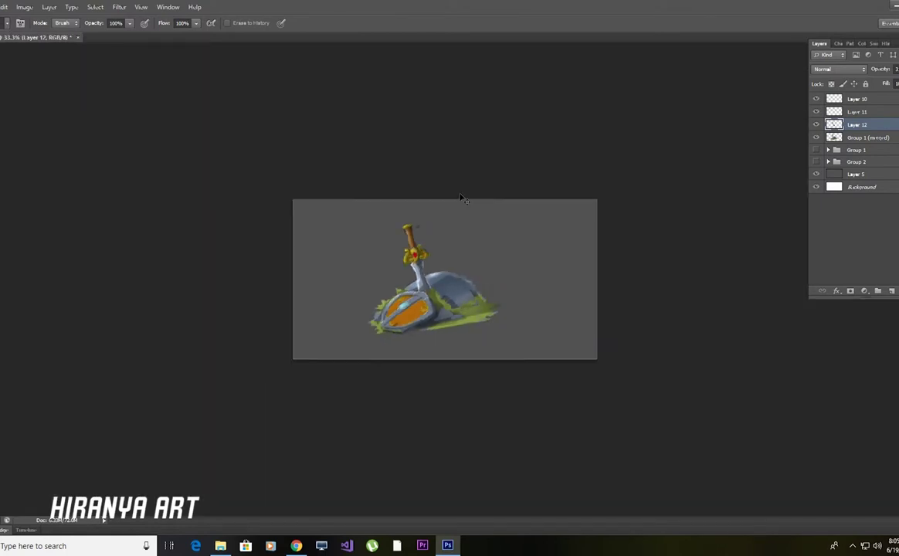
pyautogui.hotkey('ctrl', '+')
pyautogui.hotkey('ctrl', '+')
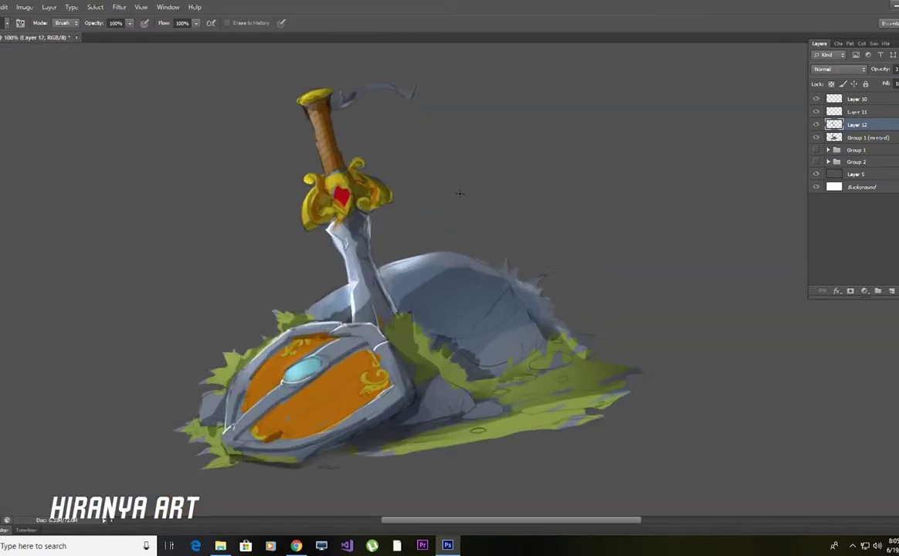
pyautogui.hotkey('ctrl', 'e')
pyautogui.press('b')
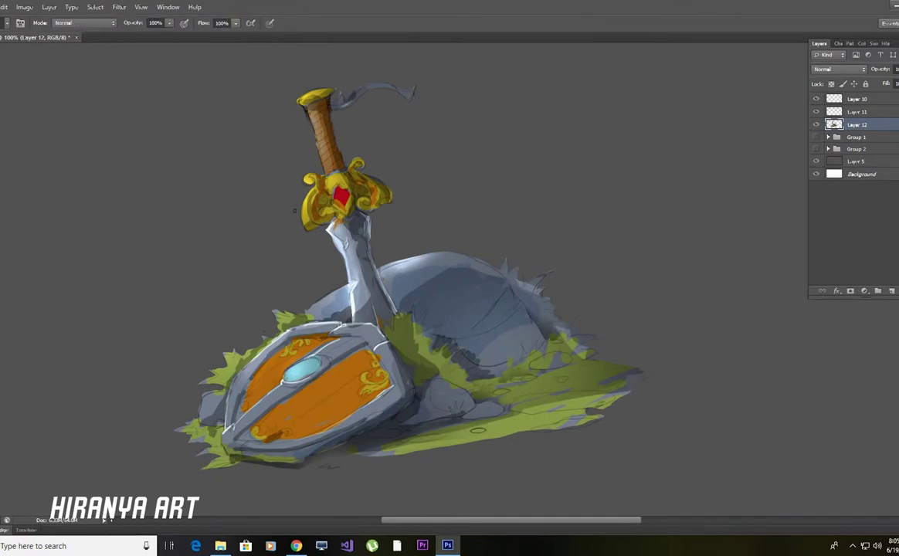
pyautogui.hotkey('ctrl', '+')
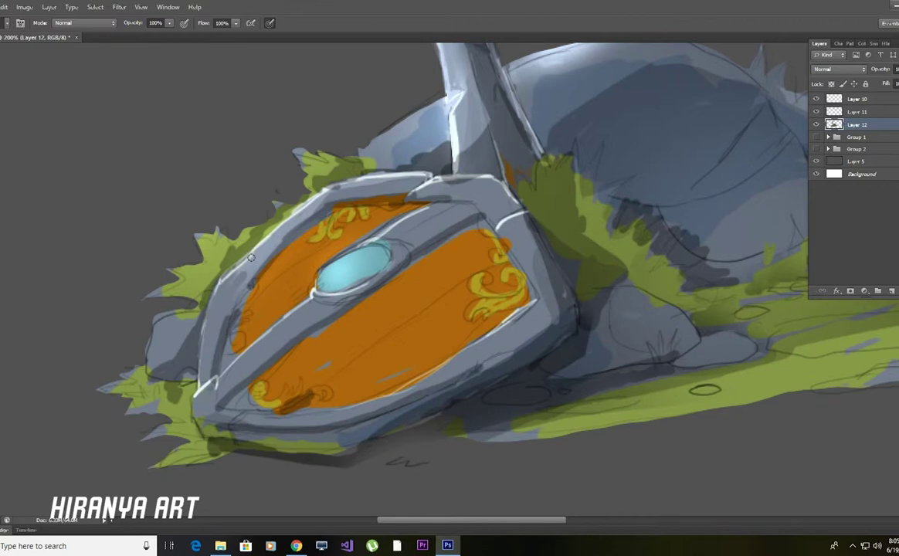
pyautogui.moveTo(337, 205); pyautogui.dragTo(271, 266)
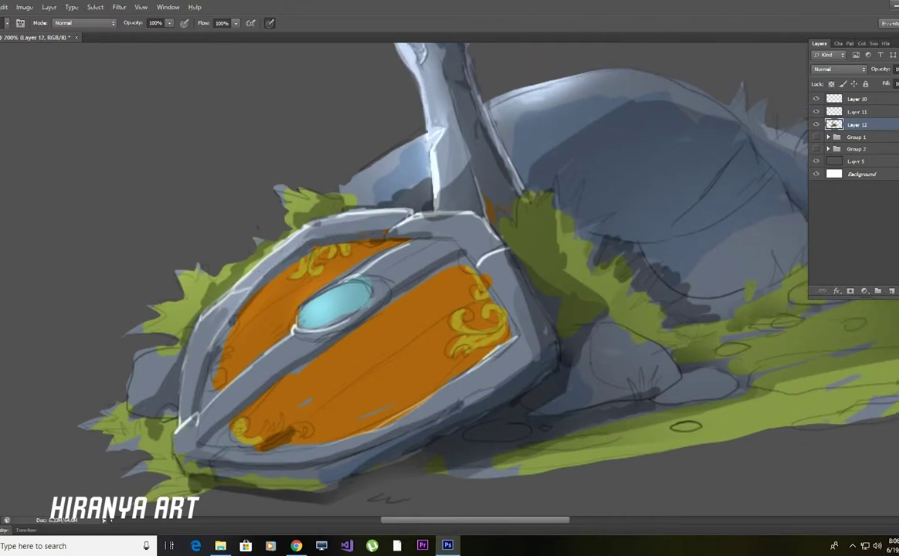
# - Paint a light inner-rim highlight and dark wood-grain strokes on the orange shield
pyautogui.moveTo(231, 313)
pyautogui.mouseDown()
pyautogui.moveTo(219, 341)
pyautogui.moveTo(208, 255)
pyautogui.mouseUp()
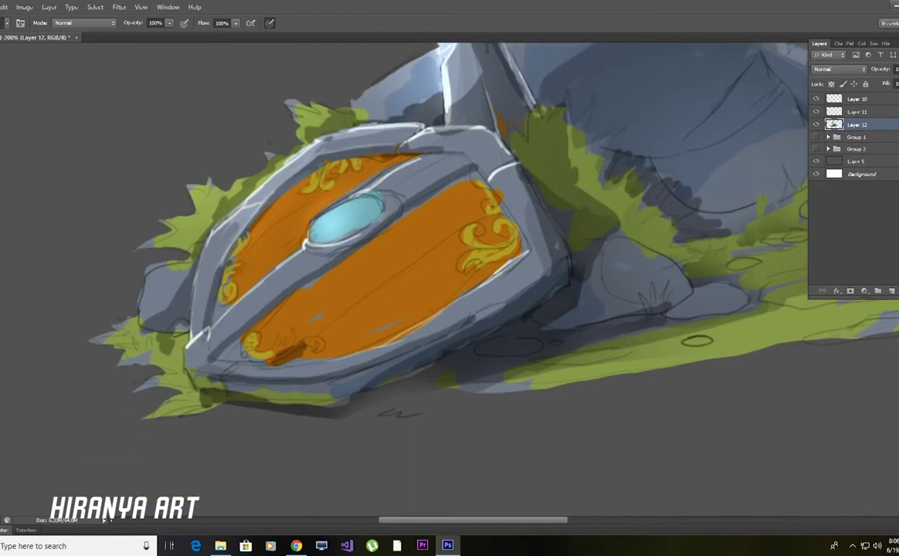
pyautogui.moveTo(232, 324); pyautogui.dragTo(170, 359)
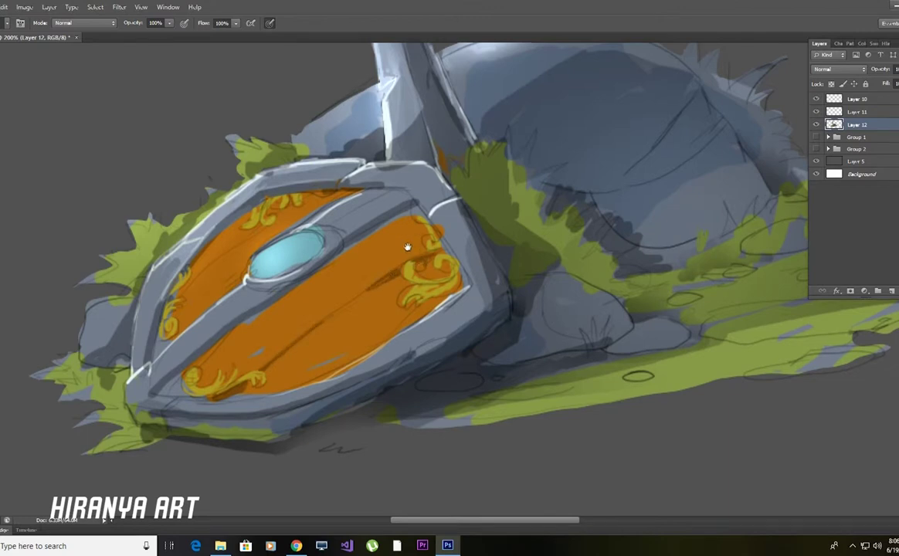
pyautogui.moveTo(382, 237); pyautogui.dragTo(401, 279)
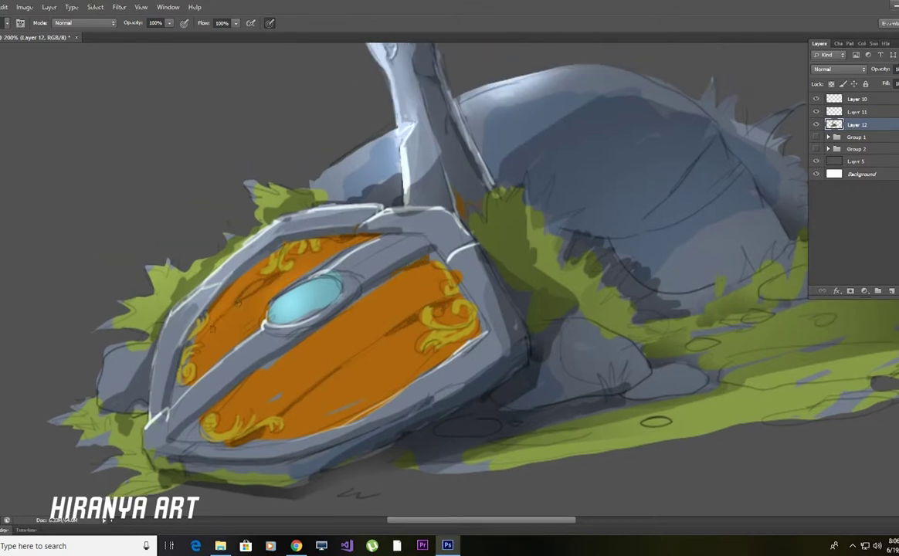
pyautogui.moveTo(203, 302); pyautogui.dragTo(184, 248)
pyautogui.moveTo(382, 293); pyautogui.dragTo(363, 276)
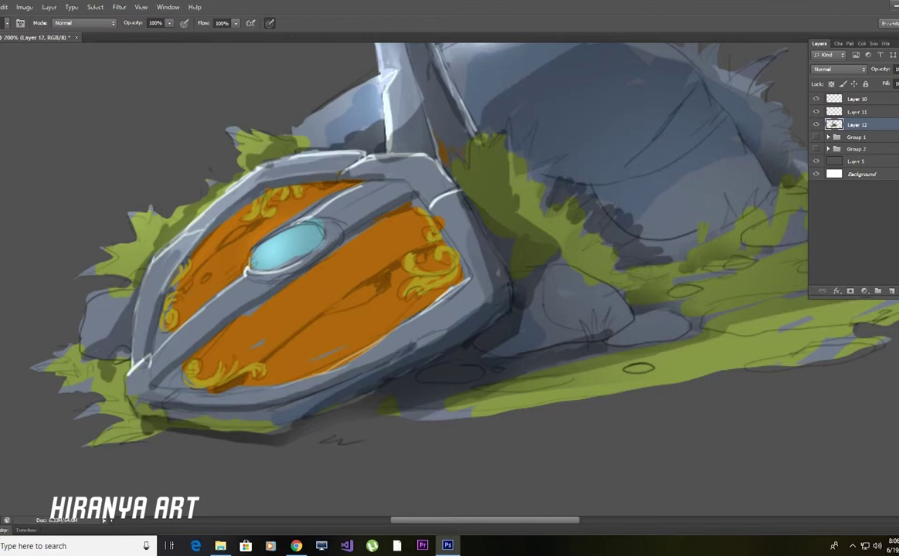
pyautogui.moveTo(203, 307)
pyautogui.mouseDown()
pyautogui.moveTo(197, 331)
pyautogui.moveTo(301, 251)
pyautogui.mouseUp()
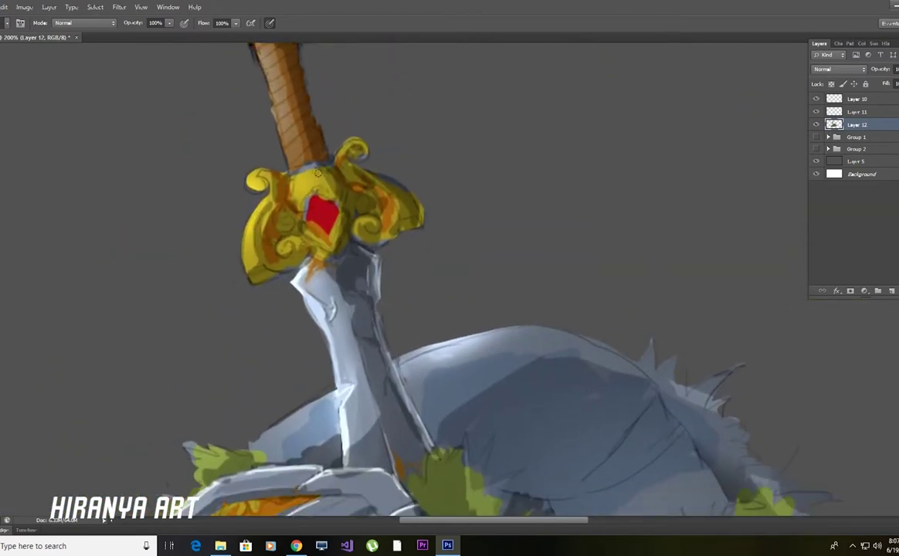
# - Brighten the crossguard with yellow paint and pick a new colour for the grip
pyautogui.moveTo(317, 173); pyautogui.dragTo(297, 171)
pyautogui.moveTo(307, 121); pyautogui.dragTo(321, 193)
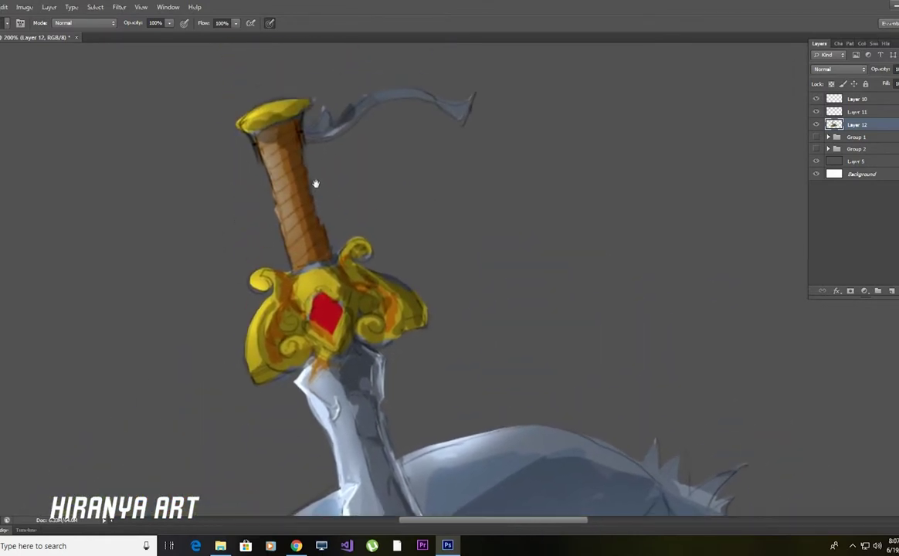
pyautogui.press('e')
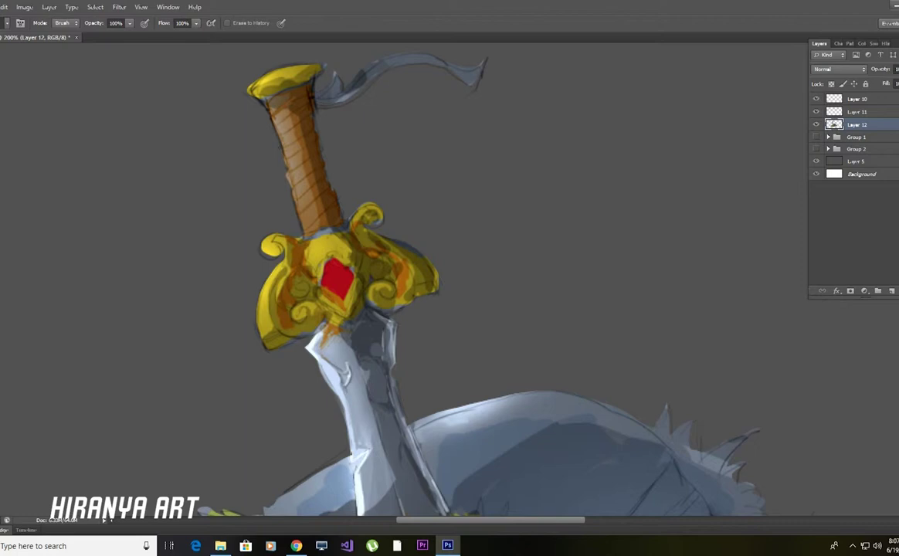
pyautogui.press('Return')
pyautogui.press('b')
# - Paint a lighter left edge on the grip, blend it toward the guard, and shade it darker
pyautogui.moveTo(310, 196)
pyautogui.mouseDown()
pyautogui.moveTo(281, 164)
pyautogui.moveTo(270, 115)
pyautogui.mouseUp()
pyautogui.hotkey('shift', 'b')
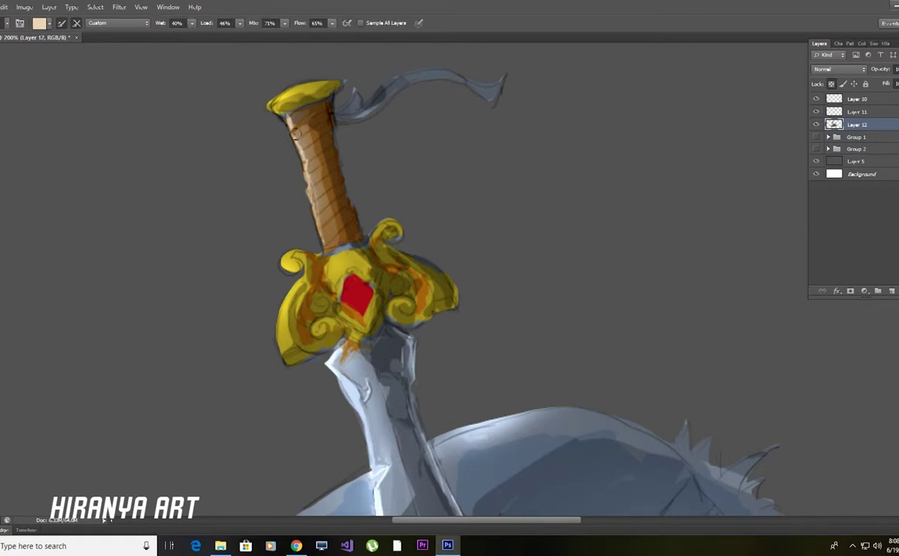
pyautogui.moveTo(313, 208); pyautogui.dragTo(323, 239)
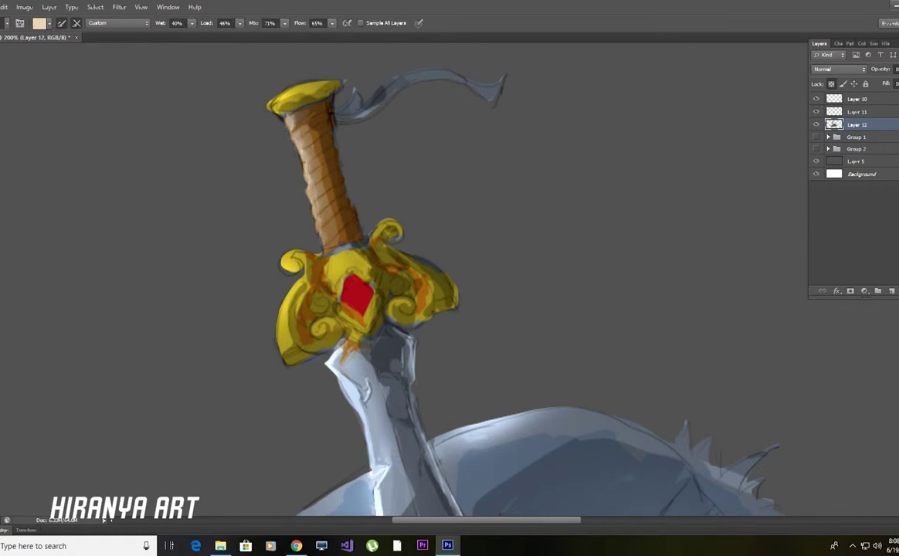
pyautogui.hotkey('shift', 'b')
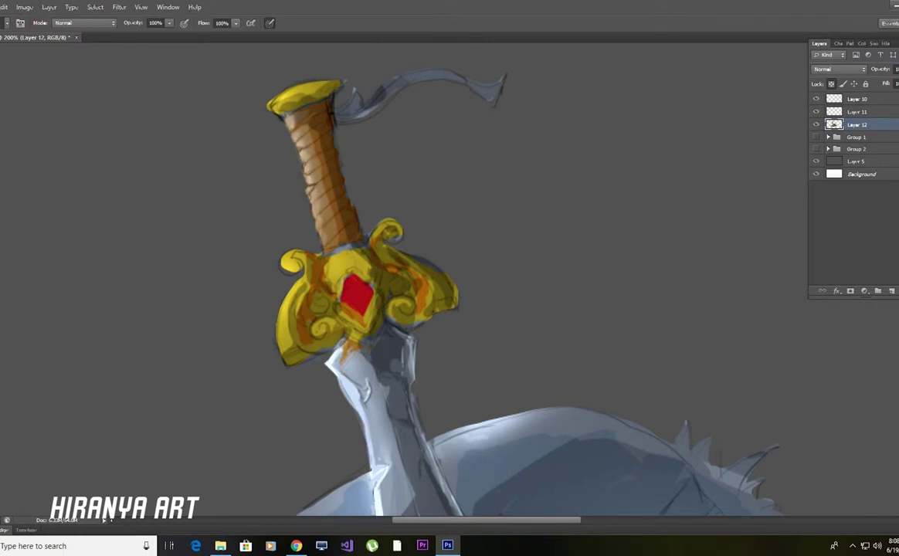
pyautogui.moveTo(289, 197); pyautogui.dragTo(296, 218)
# - Review the sword down its length, then sample the gold colour from the guard
pyautogui.moveTo(347, 203); pyautogui.dragTo(352, 143)
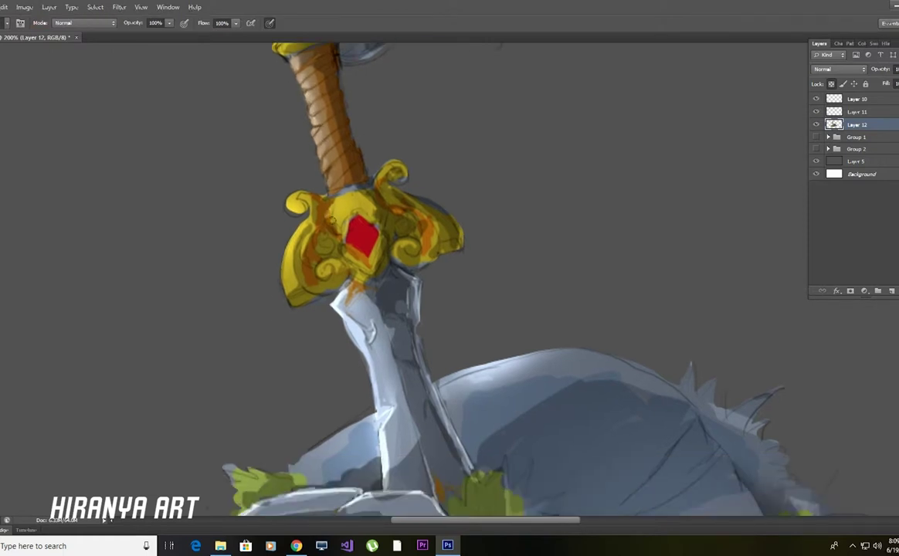
pyautogui.moveTo(342, 190); pyautogui.dragTo(341, 173)
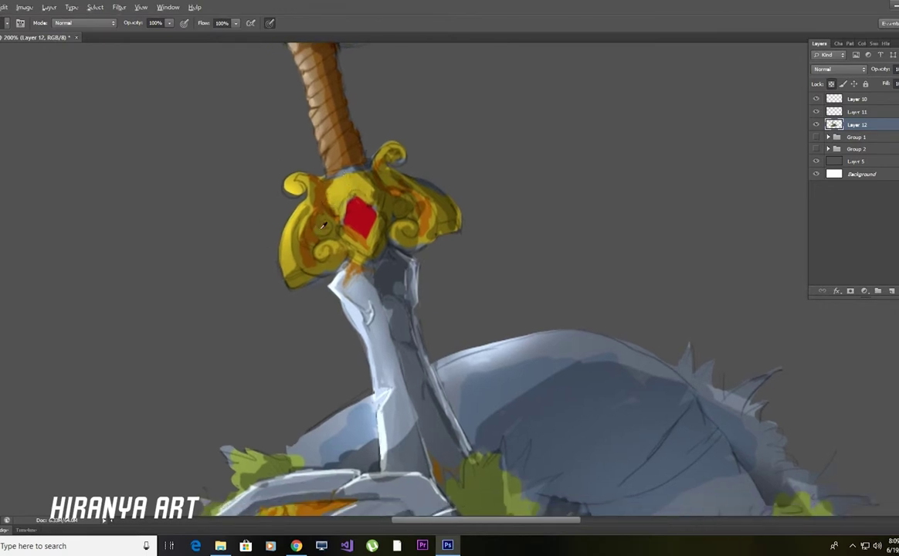
pyautogui.moveTo(365, 204)
pyautogui.mouseDown()
pyautogui.moveTo(353, 172)
pyautogui.moveTo(336, 166)
pyautogui.moveTo(322, 195)
pyautogui.moveTo(337, 203)
pyautogui.mouseUp()
pyautogui.moveTo(353, 143)
pyautogui.mouseDown()
pyautogui.moveTo(356, 202)
pyautogui.moveTo(377, 167)
pyautogui.moveTo(344, 160)
pyautogui.moveTo(421, 245)
pyautogui.mouseUp()
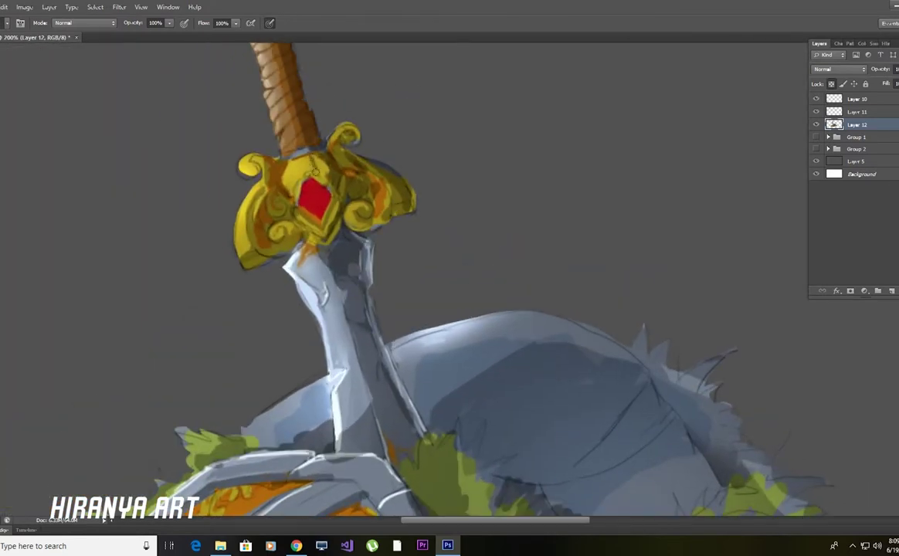
pyautogui.moveTo(337, 164); pyautogui.dragTo(339, 210)
pyautogui.keyDown('alt'); pyautogui.click(225, 219); pyautogui.keyUp('alt')
pyautogui.click(740, 162)
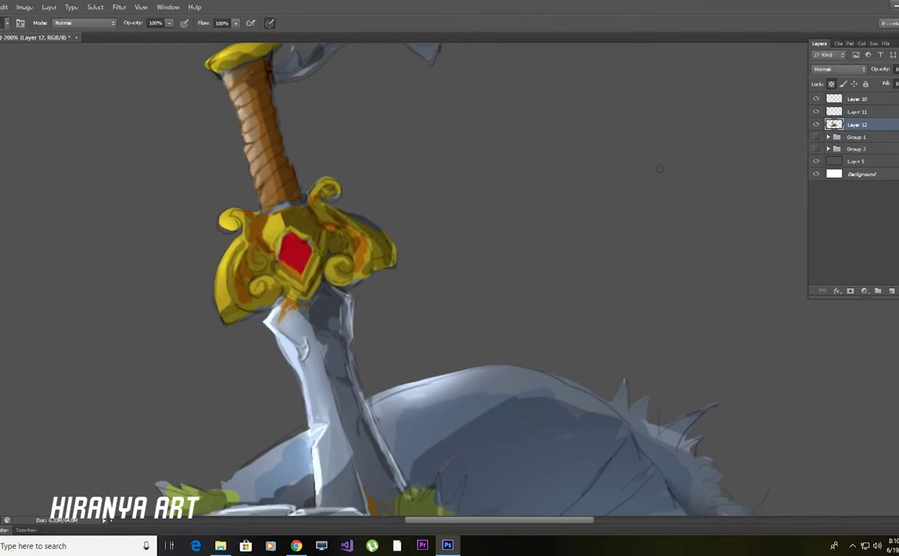
# - Highlight the guard's left side, left curl, gem surround and upper right edge in brighter yellow
pyautogui.moveTo(218, 272)
pyautogui.mouseDown()
pyautogui.moveTo(207, 241)
pyautogui.moveTo(236, 260)
pyautogui.mouseUp()
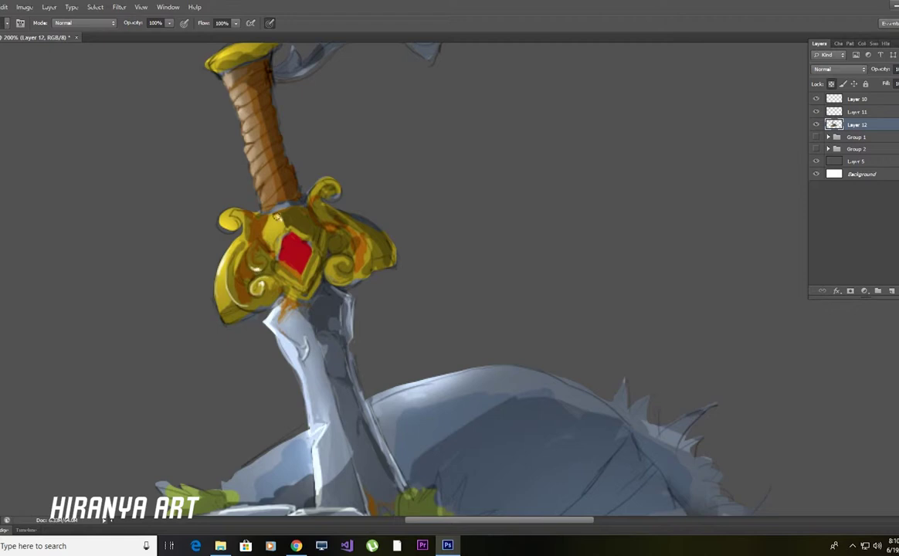
pyautogui.moveTo(259, 249)
pyautogui.mouseDown()
pyautogui.moveTo(233, 205)
pyautogui.moveTo(281, 202)
pyautogui.moveTo(272, 202)
pyautogui.mouseUp()
pyautogui.moveTo(211, 184); pyautogui.dragTo(202, 176)
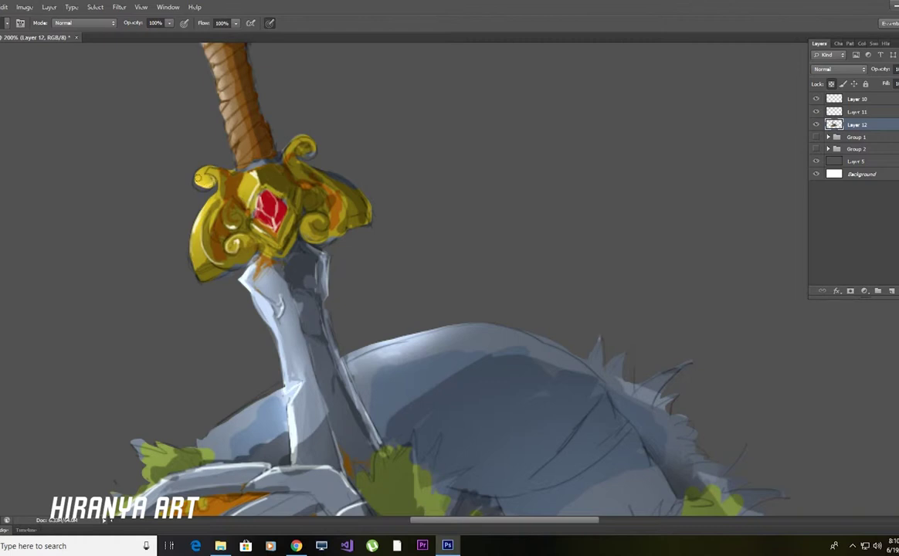
pyautogui.moveTo(272, 216); pyautogui.dragTo(284, 198)
pyautogui.moveTo(305, 177); pyautogui.dragTo(336, 195)
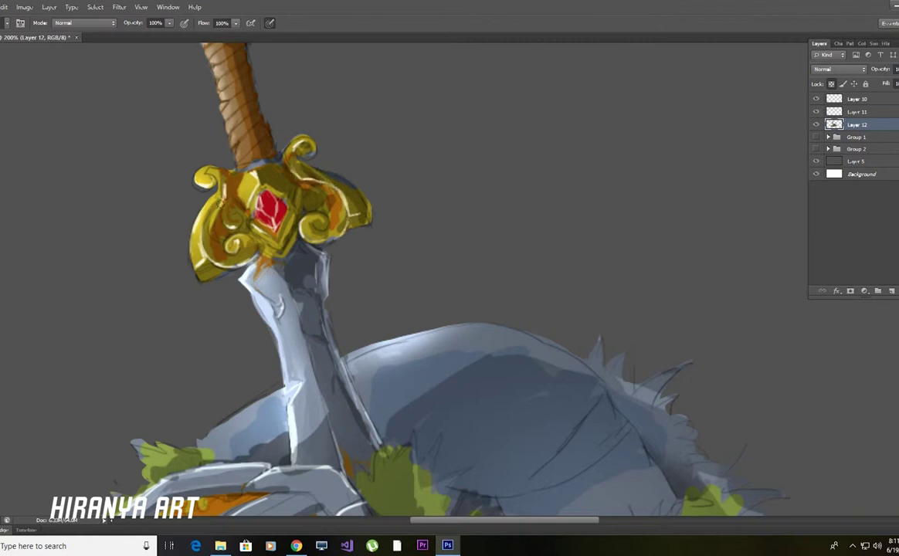
pyautogui.hotkey('ctrl', '-')
pyautogui.hotkey('ctrl', '-')
pyautogui.hotkey('ctrl', '+')
pyautogui.hotkey('ctrl', '+')
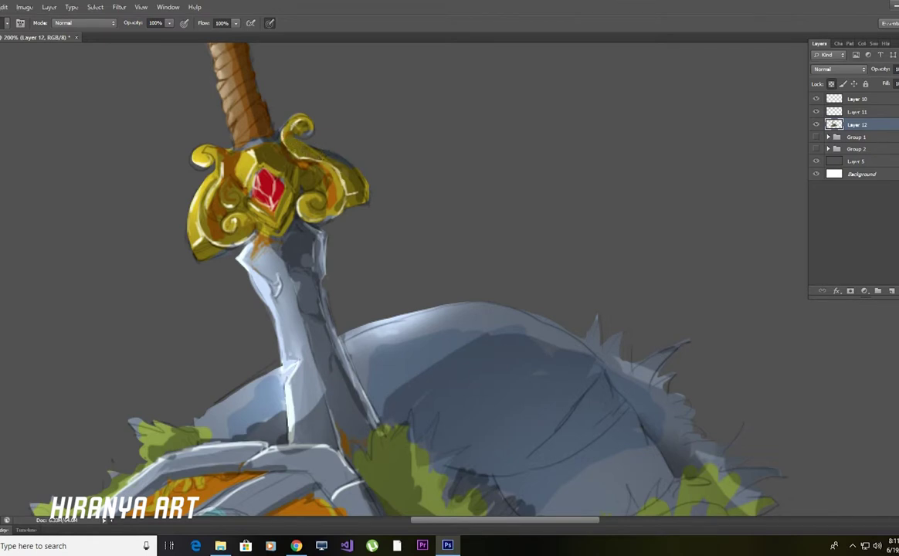
# - Pan up over the pommel, then down to the shield and rocks
pyautogui.moveTo(292, 236); pyautogui.dragTo(361, 246)
pyautogui.moveTo(463, 309)
pyautogui.mouseDown()
pyautogui.moveTo(429, 327)
pyautogui.moveTo(455, 394)
pyautogui.mouseUp()
pyautogui.moveTo(325, 185); pyautogui.dragTo(309, 268)
pyautogui.scroll(-3, 373, 177)
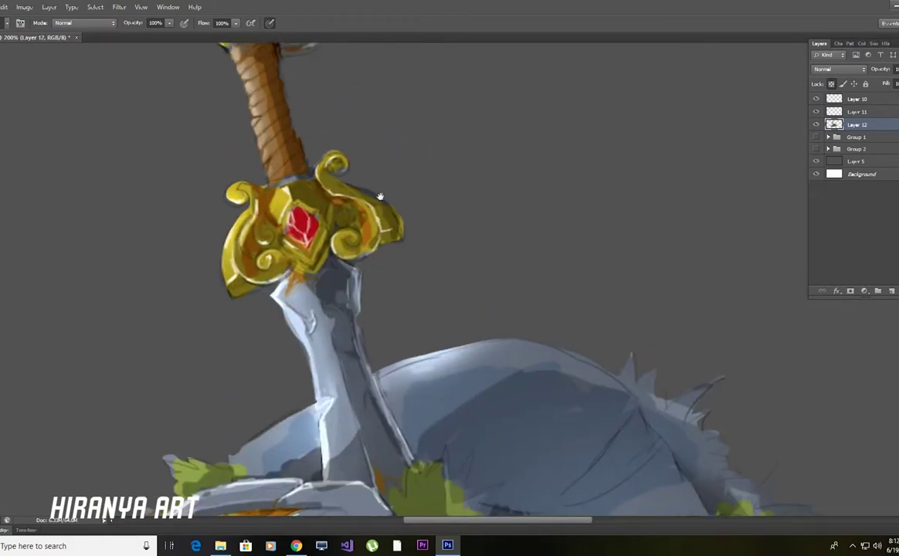
pyautogui.moveTo(308, 232); pyautogui.dragTo(257, 136)
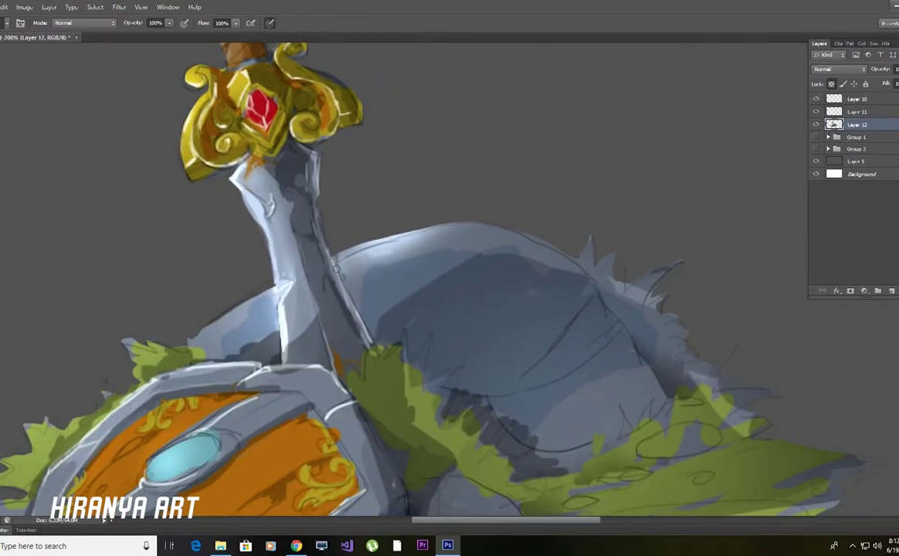
# - Zoom in on the hilt and paint a light highlight down the blade's right edge
pyautogui.hotkey('ctrl', '-')
pyautogui.hotkey('ctrl', '-')
pyautogui.hotkey('ctrl', '-')
pyautogui.hotkey('ctrl', '+')
pyautogui.hotkey('ctrl', '+')
pyautogui.hotkey('ctrl', '+')
pyautogui.scroll(-2, 444, 140)
pyautogui.scroll(-3, 447, 172)
pyautogui.hotkey('ctrl', '0')
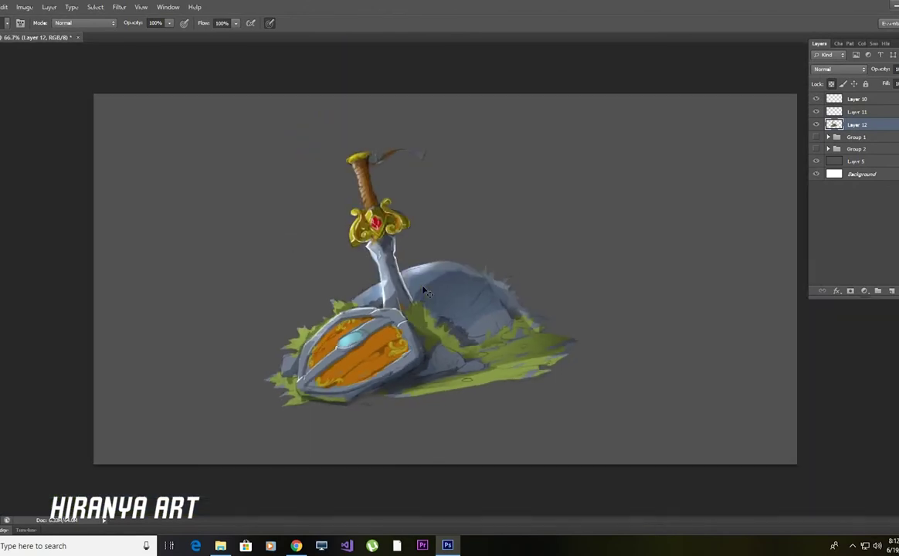
pyautogui.hotkey('ctrl', '1')
pyautogui.moveTo(406, 248); pyautogui.dragTo(511, 239)
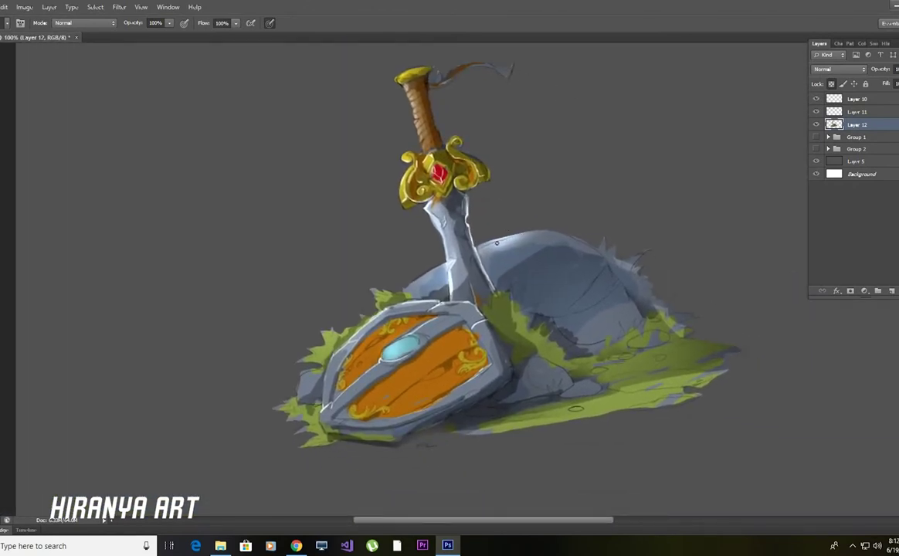
pyautogui.hotkey('ctrl', '+')
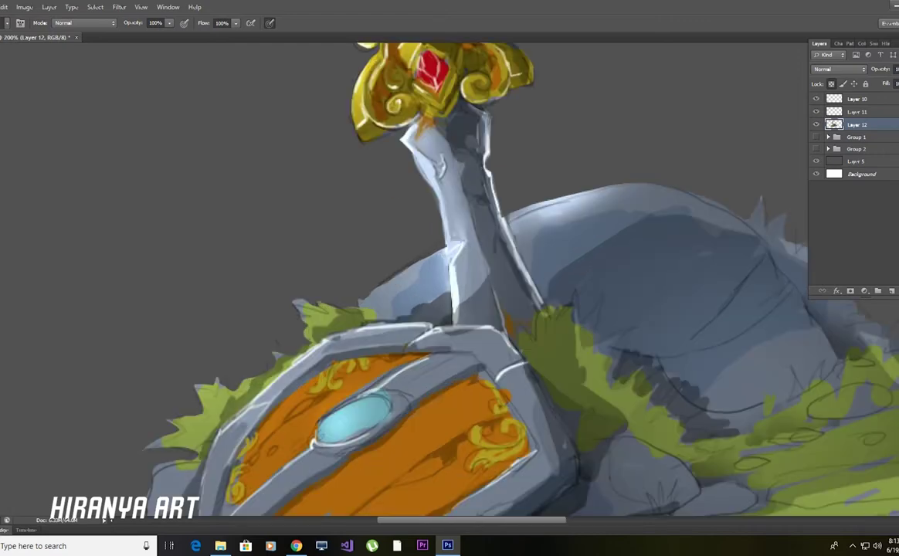
pyautogui.moveTo(487, 251); pyautogui.dragTo(493, 298)
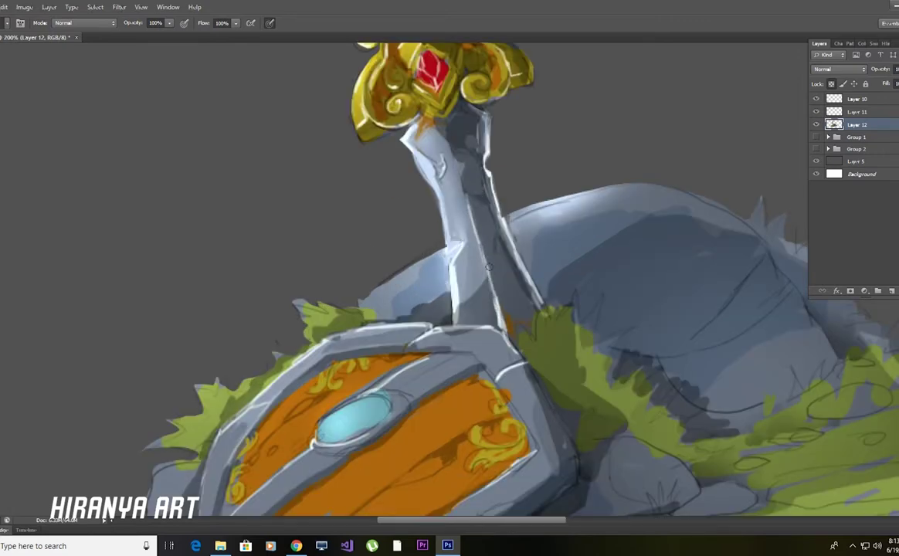
# - Add faint darker shading on the blade face, checking the whole image between strokes
pyautogui.hotkey('ctrl', '-')
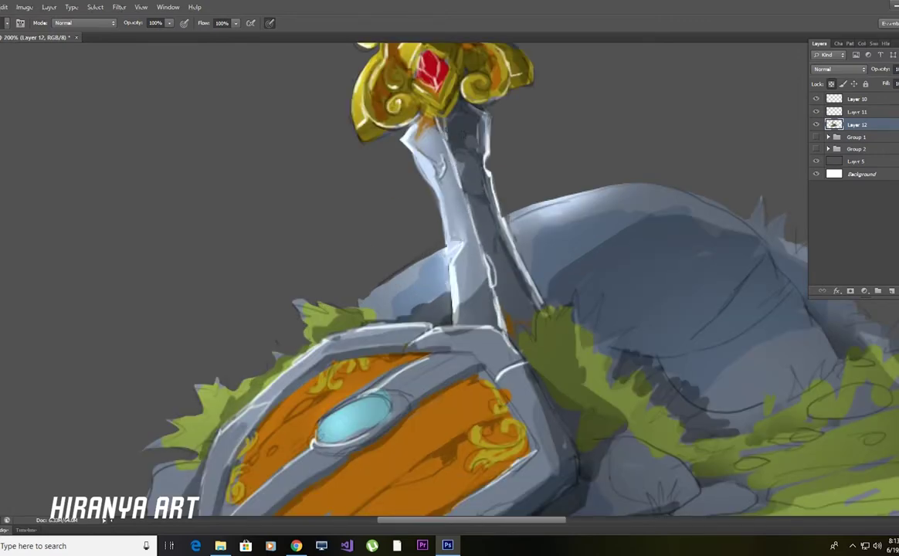
pyautogui.hotkey('ctrl', '-')
pyautogui.hotkey('ctrl', '-')
pyautogui.hotkey('ctrl', '+')
pyautogui.hotkey('ctrl', '+')
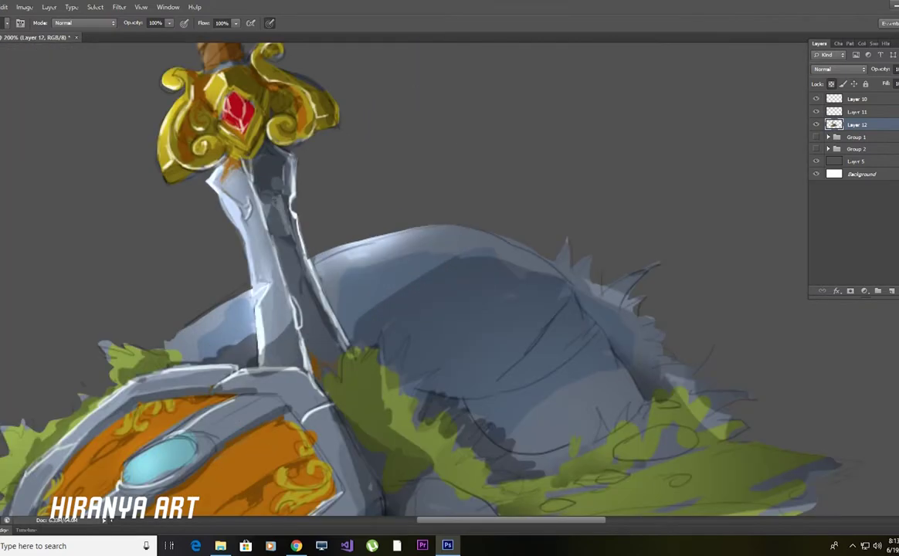
pyautogui.hotkey('ctrl', '-')
pyautogui.hotkey('ctrl', '+')
pyautogui.hotkey('ctrl', '+')
pyautogui.moveTo(288, 328); pyautogui.dragTo(291, 303)
pyautogui.hotkey('ctrl', '-')
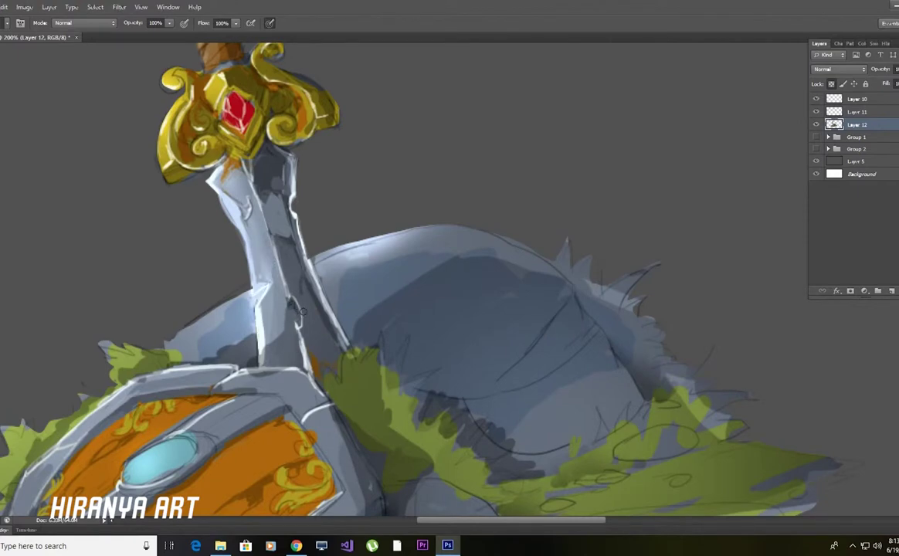
pyautogui.hotkey('ctrl', '-')
pyautogui.hotkey('ctrl', '+')
pyautogui.hotkey('ctrl', '+')
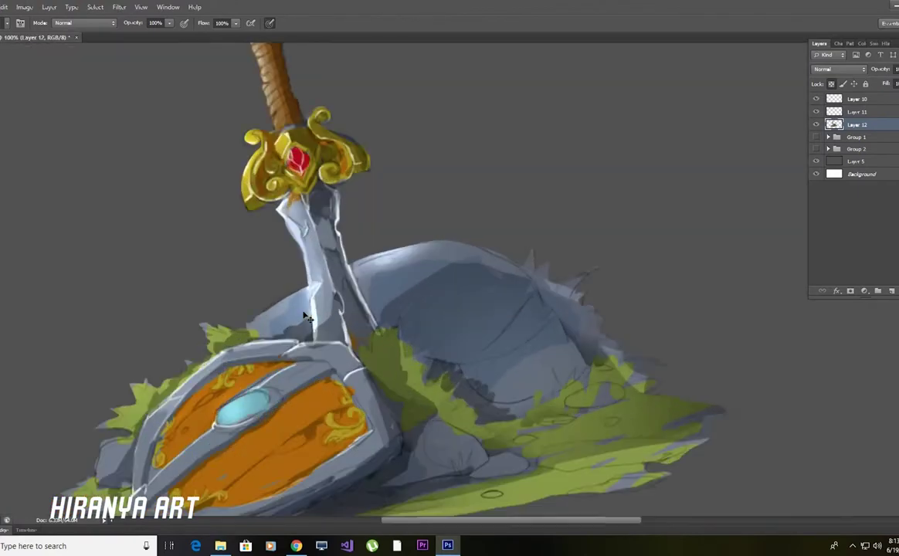
pyautogui.moveTo(267, 143); pyautogui.dragTo(302, 281)
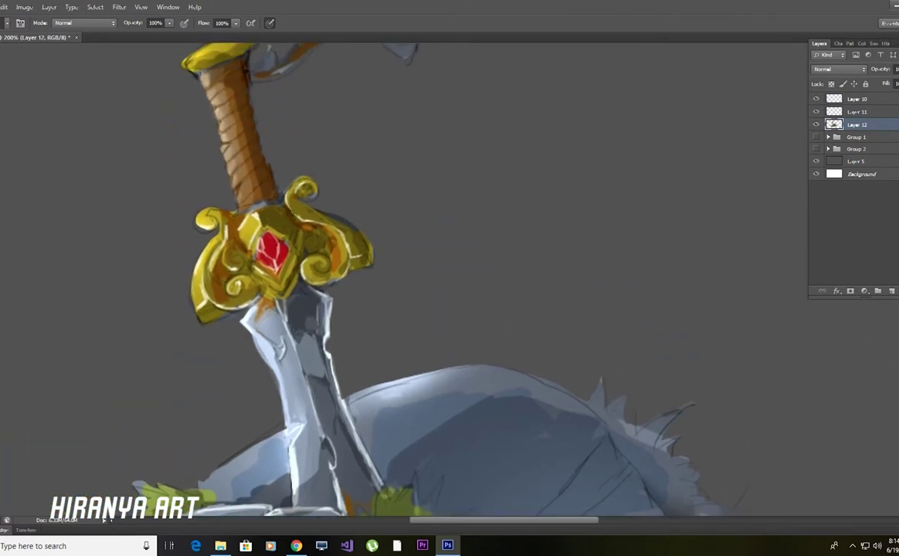
# - Touch up the swirl on the gold guard's left side
pyautogui.hotkey('ctrl', '-')
pyautogui.hotkey('ctrl', '-')
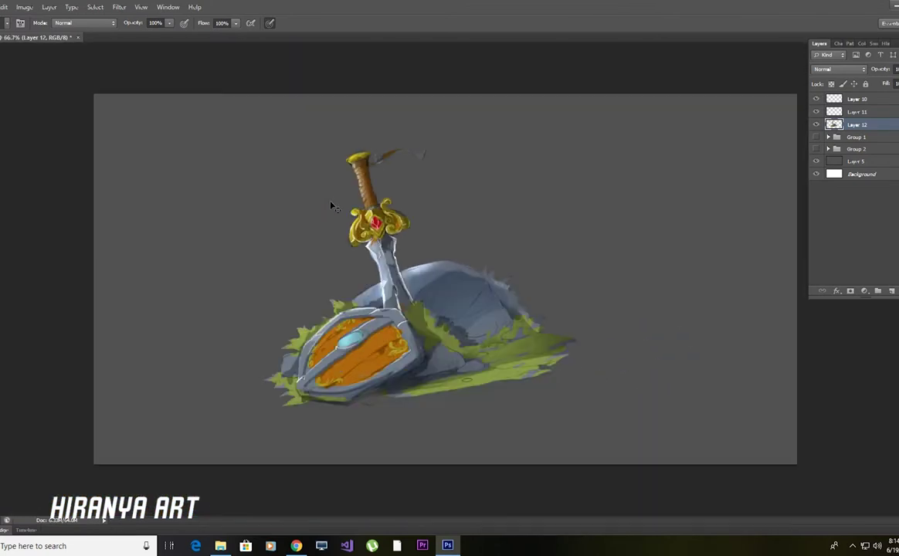
pyautogui.hotkey('ctrl', '+')
pyautogui.hotkey('ctrl', '+')
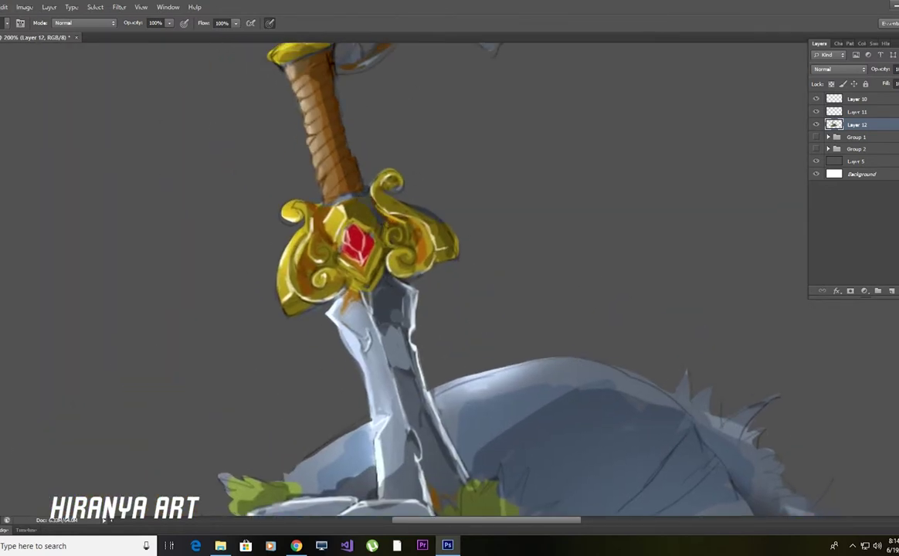
pyautogui.moveTo(318, 255); pyautogui.dragTo(322, 240)
pyautogui.hotkey('ctrl', '-')
pyautogui.hotkey('ctrl', '-')
pyautogui.hotkey('ctrl', '+')
pyautogui.hotkey('ctrl', '+')
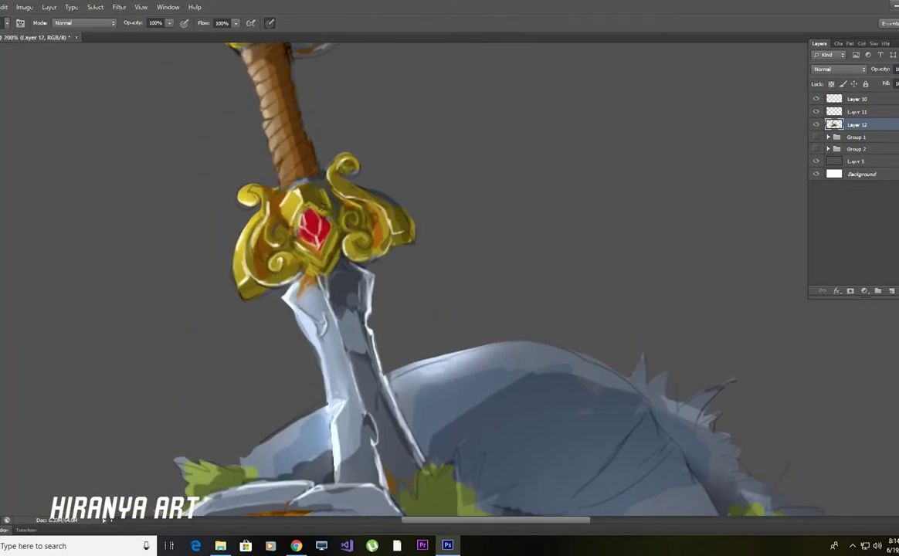
pyautogui.hotkey('shift', 'b')
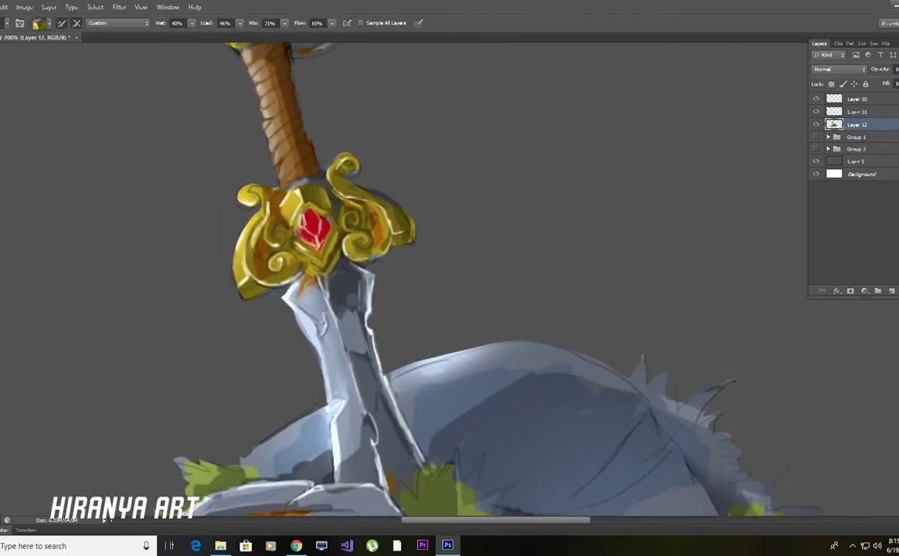
pyautogui.hotkey('shift', 'b')
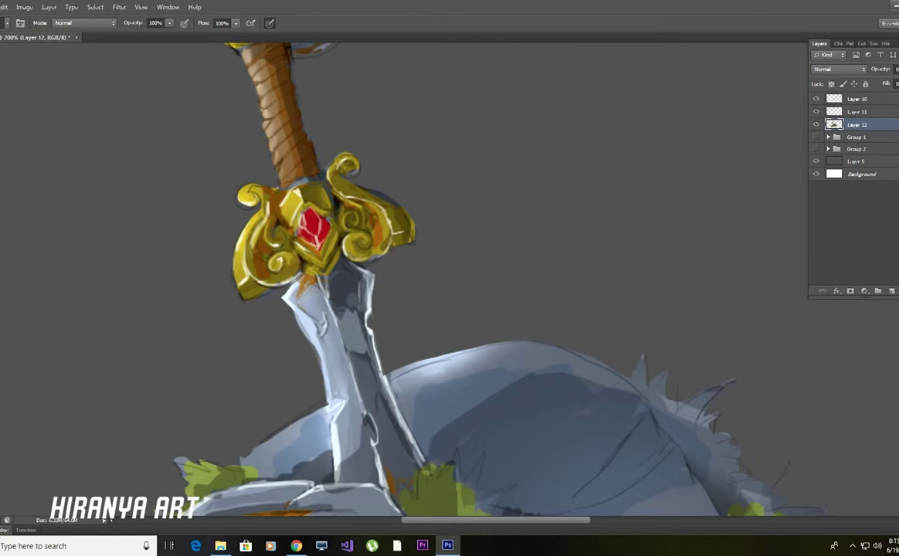
# - Paint dark shadow along the shield's bottom edge and a few small dark shadow strokes
pyautogui.hotkey('ctrl', '-')
pyautogui.hotkey('ctrl', '-')
pyautogui.hotkey('ctrl', '+')
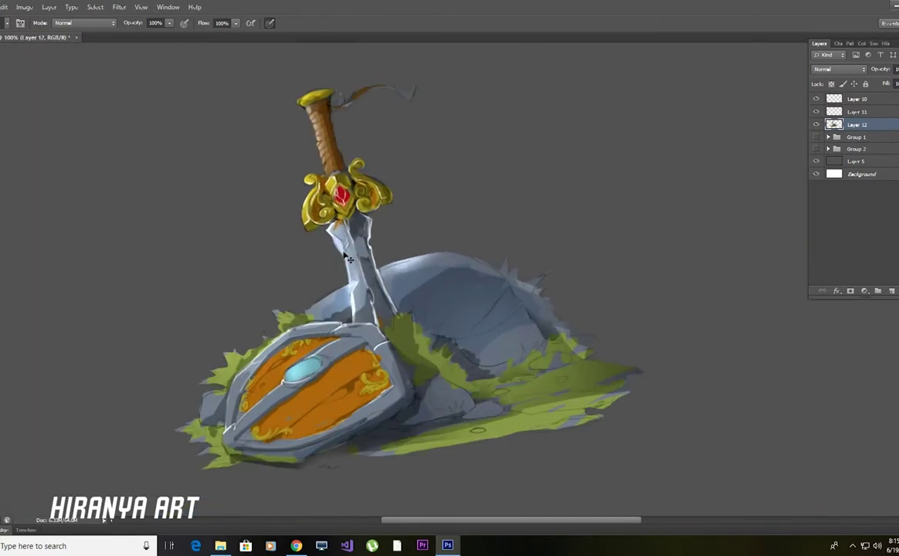
pyautogui.hotkey('ctrl', '+')
pyautogui.hotkey('ctrl', '+')
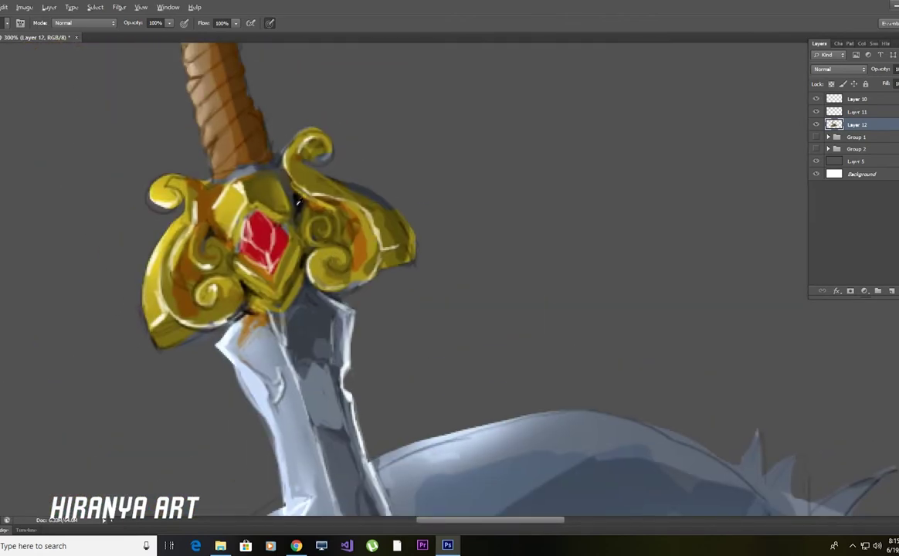
pyautogui.hotkey('ctrl', '+')
pyautogui.hotkey('ctrl', '-')
pyautogui.hotkey('ctrl', '-')
pyautogui.hotkey('ctrl', '-')
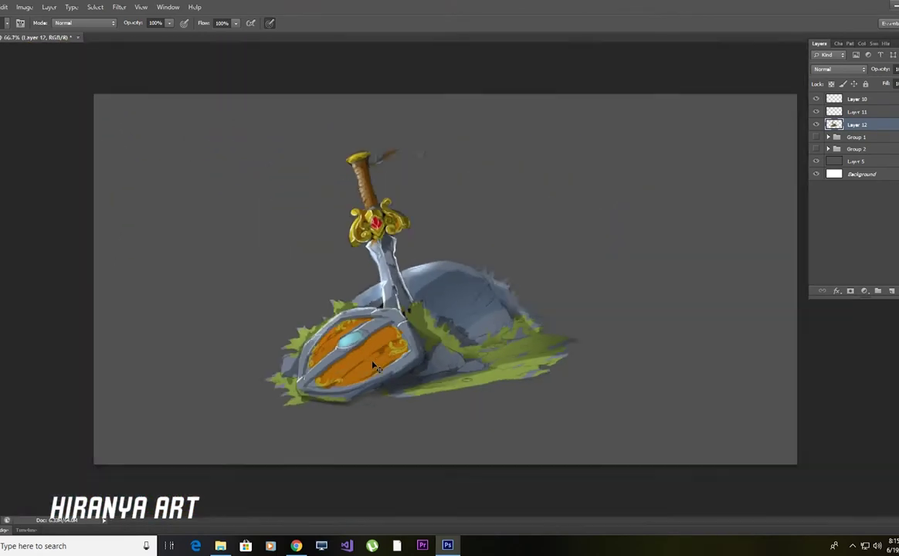
pyautogui.hotkey('ctrl', '+')
pyautogui.hotkey('ctrl', '+')
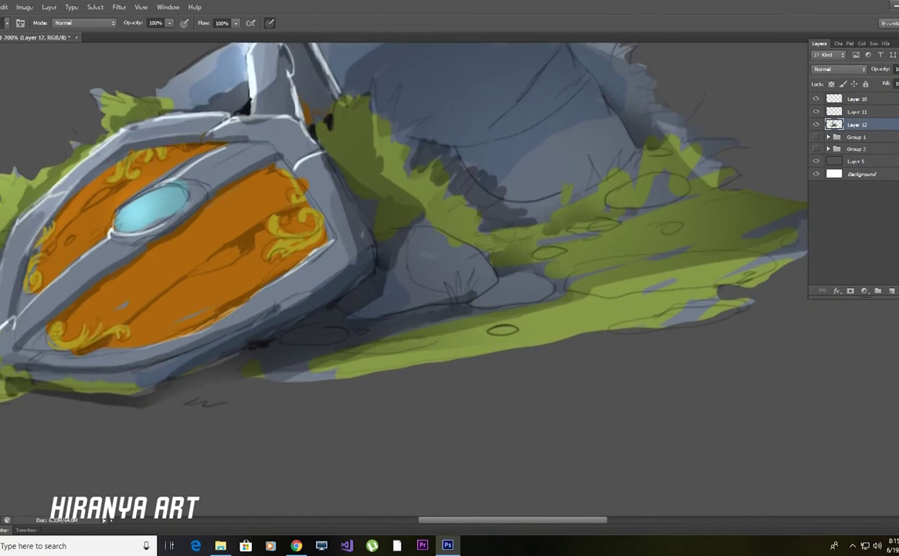
pyautogui.moveTo(141, 353)
pyautogui.mouseDown()
pyautogui.moveTo(305, 291)
pyautogui.moveTo(203, 340)
pyautogui.mouseUp()
pyautogui.scroll(-2, 402, 255)
pyautogui.moveTo(351, 289); pyautogui.dragTo(380, 278)
pyautogui.moveTo(491, 187); pyautogui.dragTo(516, 210)
# - Return to a hilt close-up and repaint the red gem darker
pyautogui.scroll(-2, 553, 224)
pyautogui.scroll(-3, 553, 225)
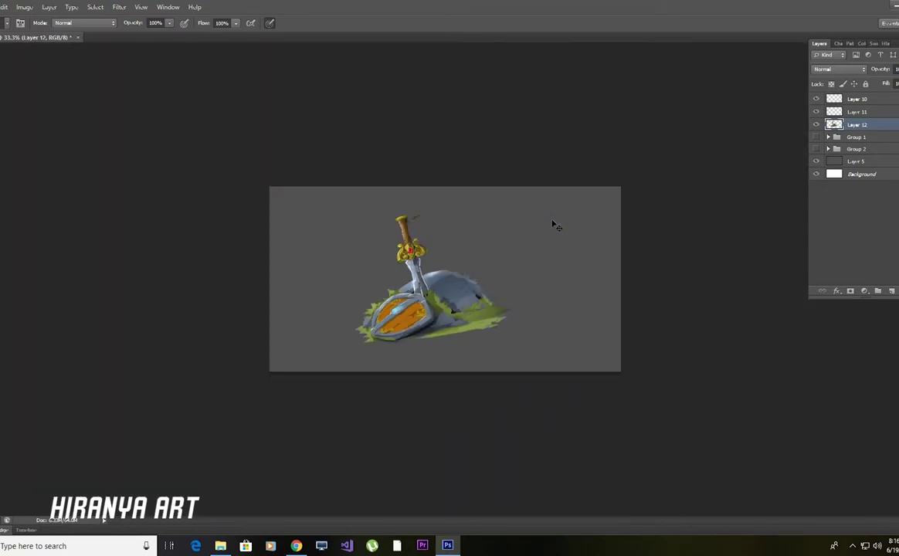
pyautogui.scroll(3, 553, 225)
pyautogui.scroll(1, 553, 224)
pyautogui.scroll(3, 449, 278)
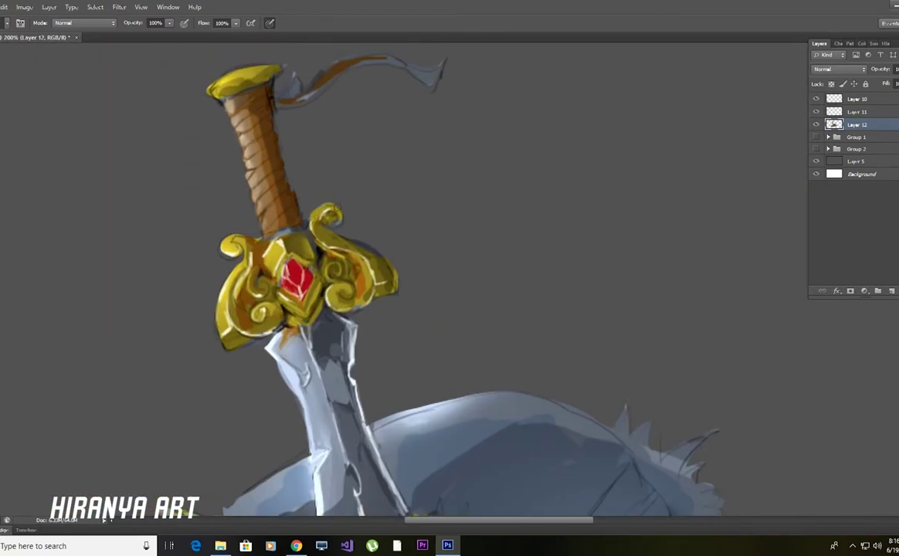
pyautogui.scroll(-2, 410, 188)
pyautogui.scroll(2, 409, 188)
pyautogui.moveTo(389, 77); pyautogui.dragTo(409, 187)
pyautogui.scroll(1, 409, 188)
pyautogui.moveTo(383, 137); pyautogui.dragTo(428, 180)
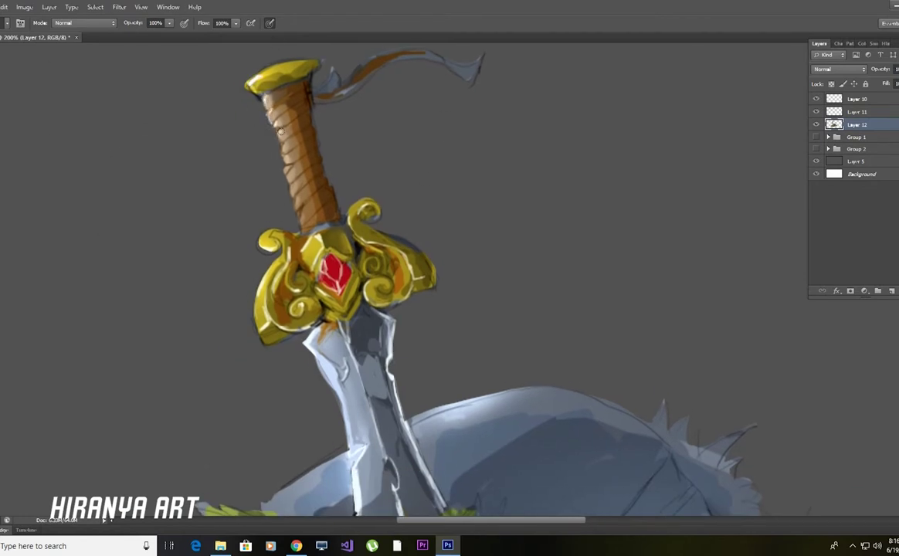
pyautogui.moveTo(309, 263); pyautogui.dragTo(329, 263)
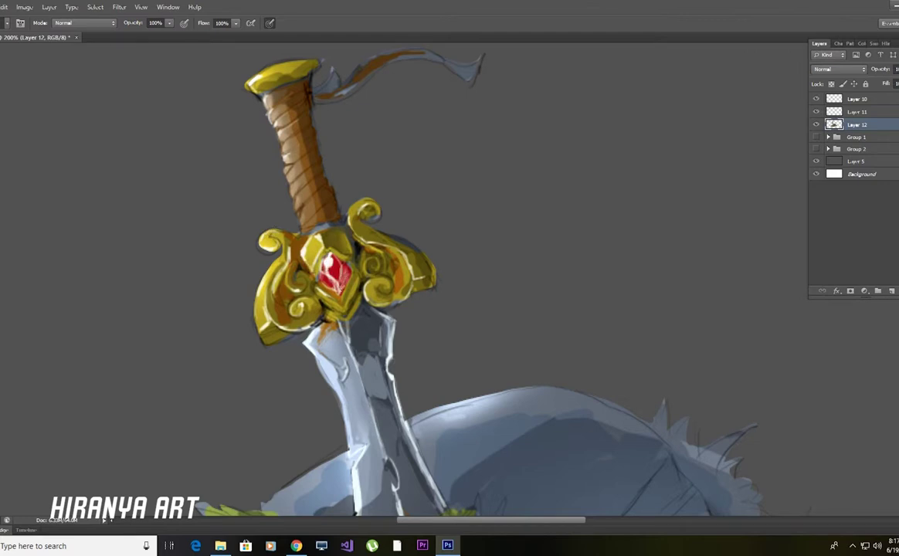
# - Review the guard, blade and rock at several zoom levels, including fit-to-screen
pyautogui.hotkey('ctrl', '-')
pyautogui.hotkey('ctrl', '+')
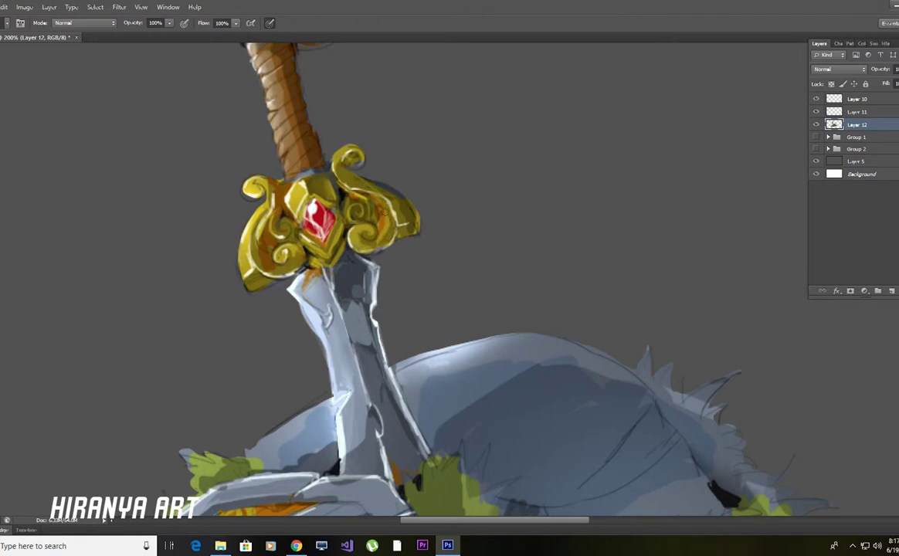
pyautogui.moveTo(342, 153)
pyautogui.mouseDown()
pyautogui.moveTo(396, 164)
pyautogui.moveTo(427, 201)
pyautogui.mouseUp()
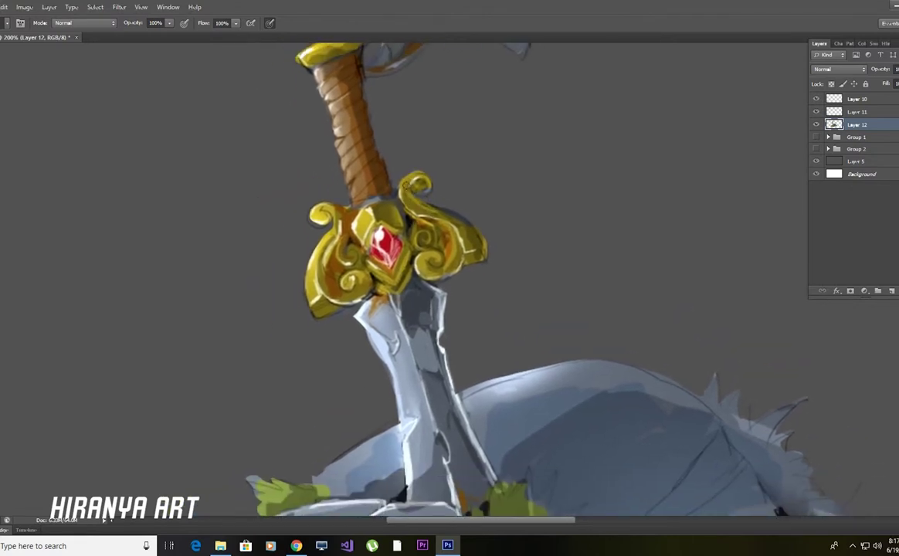
pyautogui.hotkey('ctrl', '-')
pyautogui.hotkey('ctrl', '-')
pyautogui.hotkey('ctrl', '+')
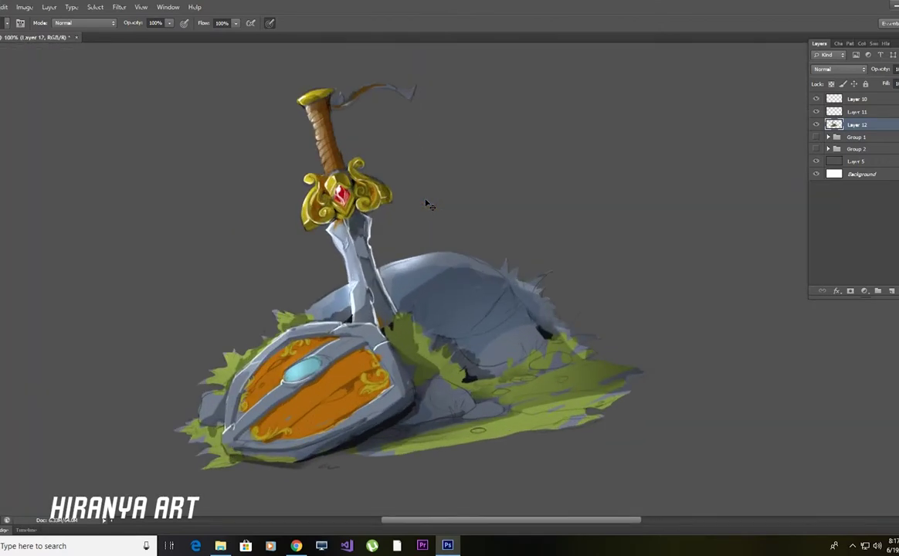
pyautogui.hotkey('ctrl', '+')
pyautogui.hotkey('ctrl', '0')
pyautogui.hotkey('ctrl', '-')
pyautogui.hotkey('ctrl', '+')
pyautogui.hotkey('ctrl', '+')
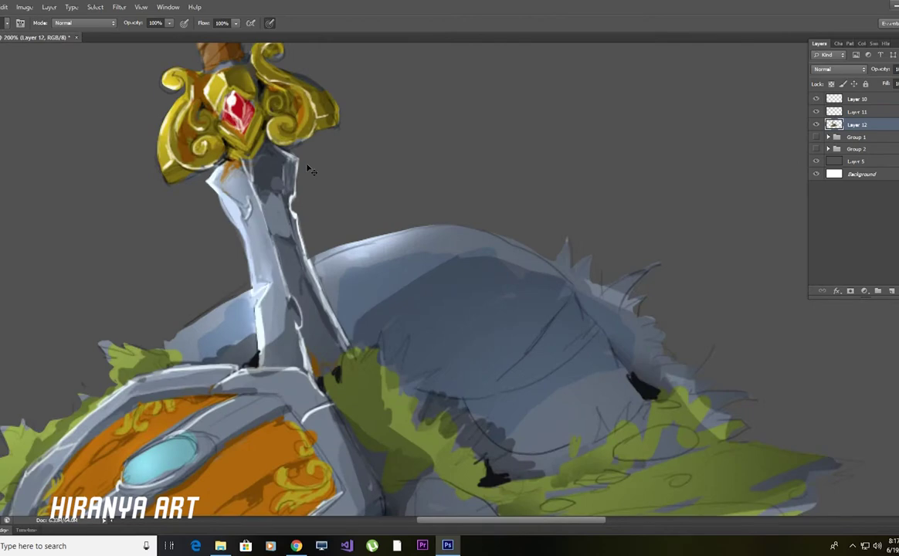
pyautogui.hotkey('ctrl', '+')
# - Scroll around the sword, shield and rock to review them, ending at 100% view
pyautogui.scroll(5, 402, 278)
pyautogui.moveTo(272, 246)
pyautogui.mouseDown()
pyautogui.moveTo(335, 214)
pyautogui.moveTo(352, 264)
pyautogui.mouseUp()
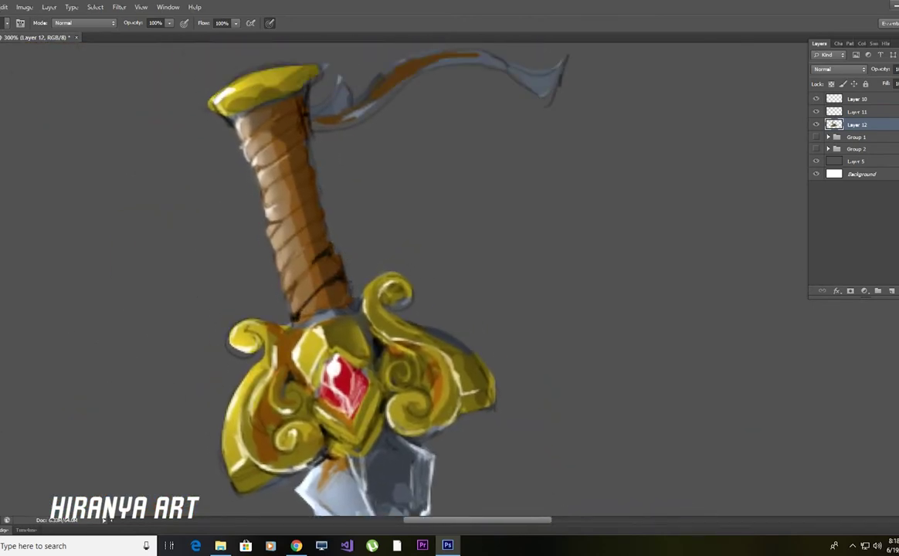
pyautogui.scroll(-2, 287, 155)
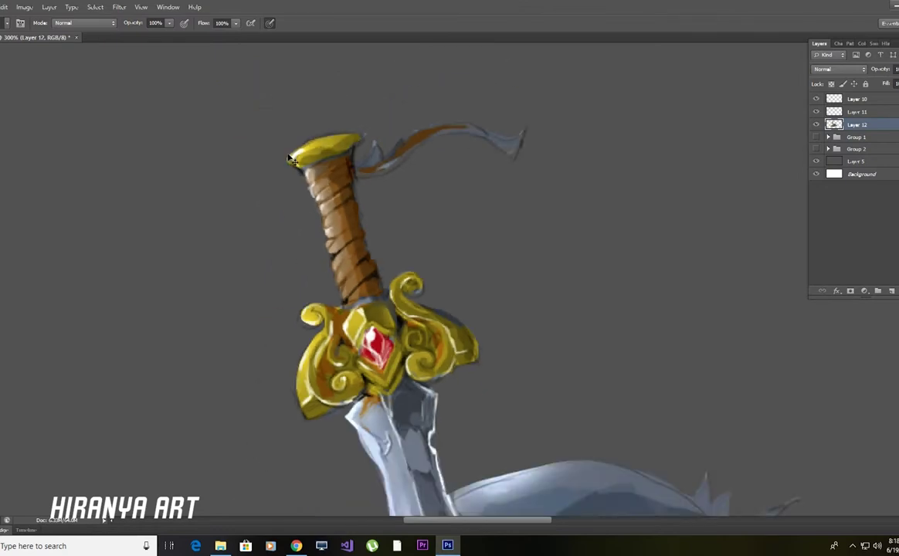
pyautogui.scroll(-2, 287, 155)
pyautogui.scroll(4, 287, 155)
pyautogui.scroll(-1, 488, 185)
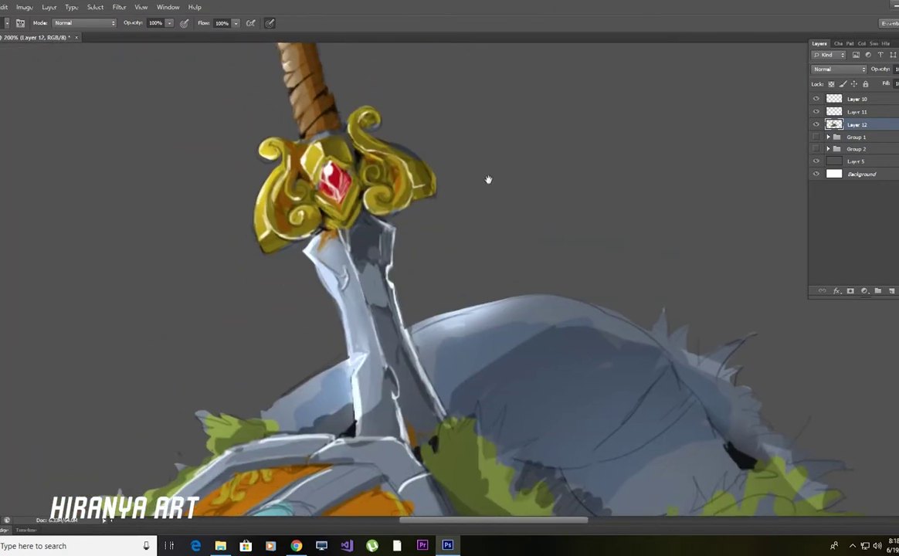
pyautogui.scroll(-2, 473, 174)
pyautogui.scroll(-1, 475, 176)
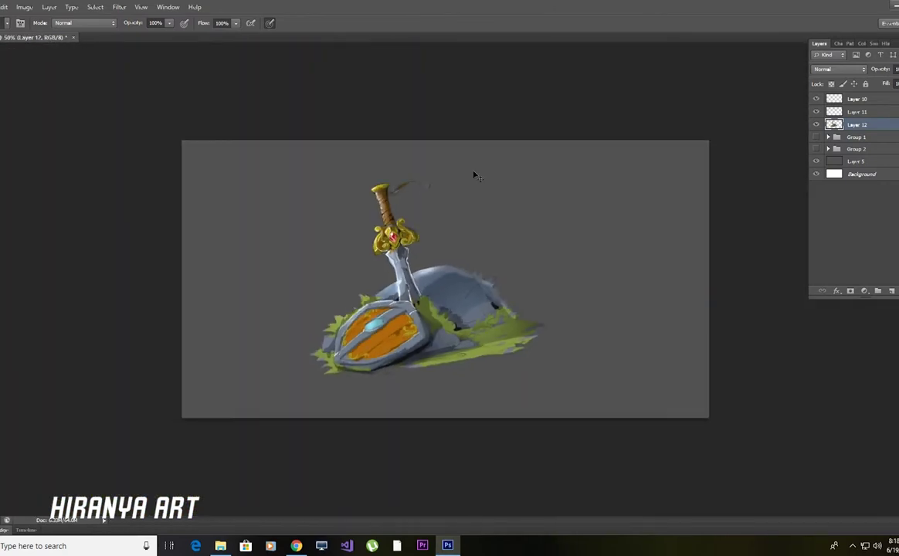
pyautogui.scroll(2, 475, 176)
pyautogui.scroll(1, 474, 175)
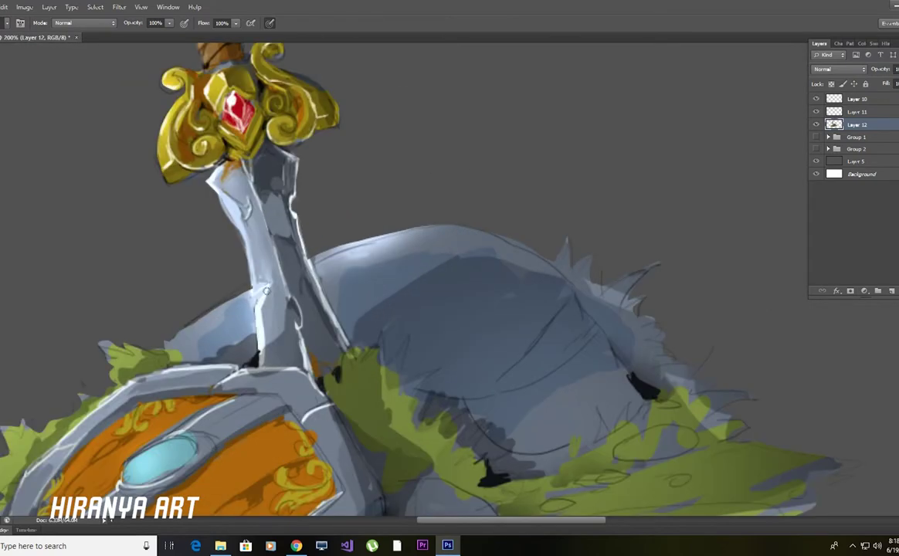
pyautogui.scroll(-2, 342, 287)
pyautogui.hscroll(-1, 342, 287)
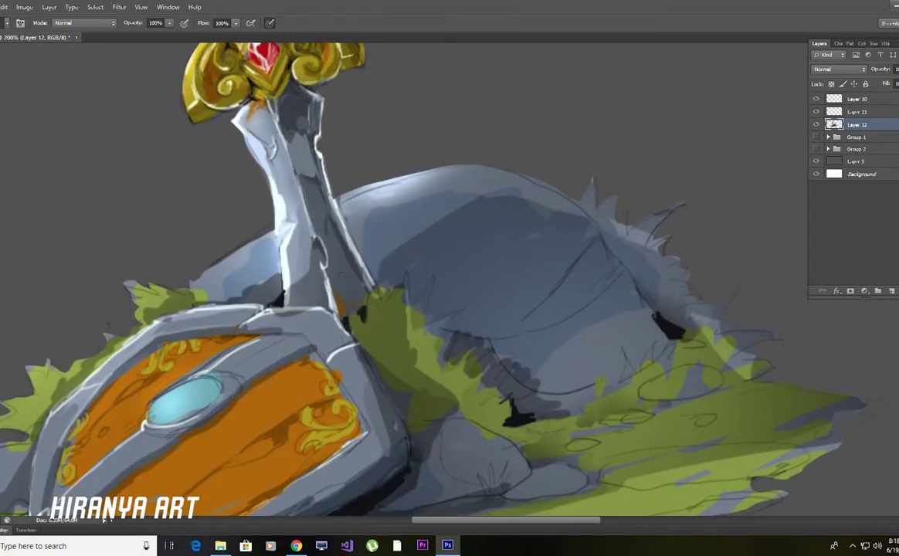
pyautogui.scroll(1, 353, 306)
pyautogui.hscroll(-1, 352, 306)
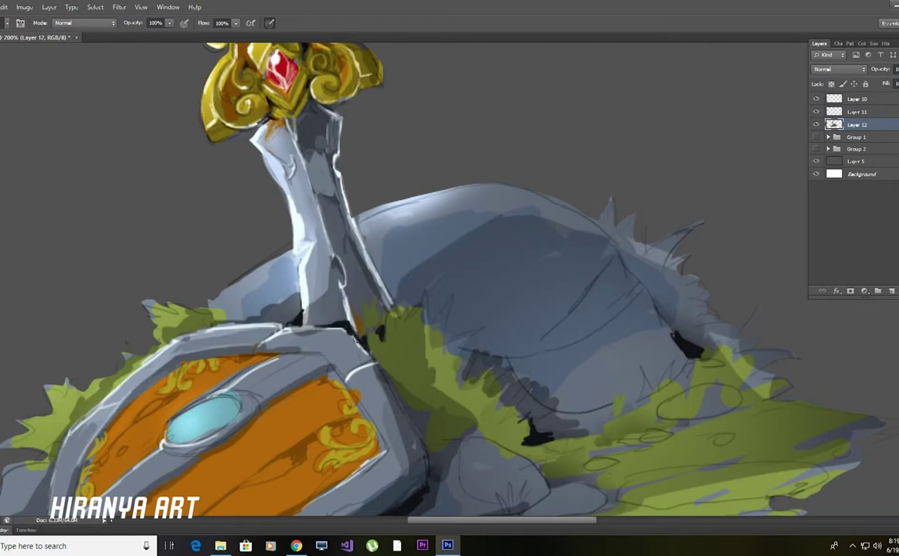
pyautogui.scroll(-1, 350, 342)
pyautogui.scroll(-2, 354, 340)
pyautogui.scroll(1, 359, 339)
pyautogui.scroll(2, 365, 337)
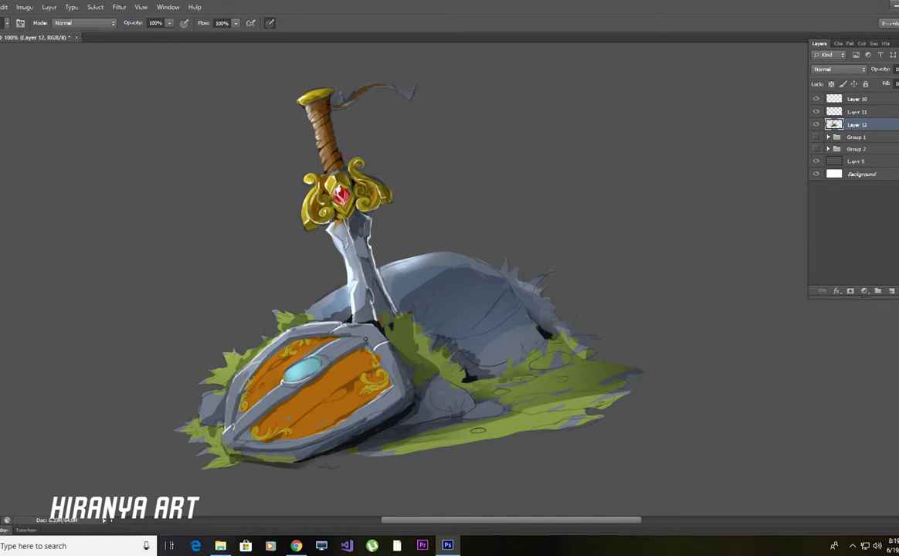
pyautogui.scroll(2, 349, 97)
# - Lasso the sword handle and redden it with a Color Balance Cyan-Red of +52
pyautogui.press('l')
pyautogui.moveTo(255, 112); pyautogui.dragTo(309, 99)
pyautogui.hotkey('ctrl', 'b')
pyautogui.write('52')
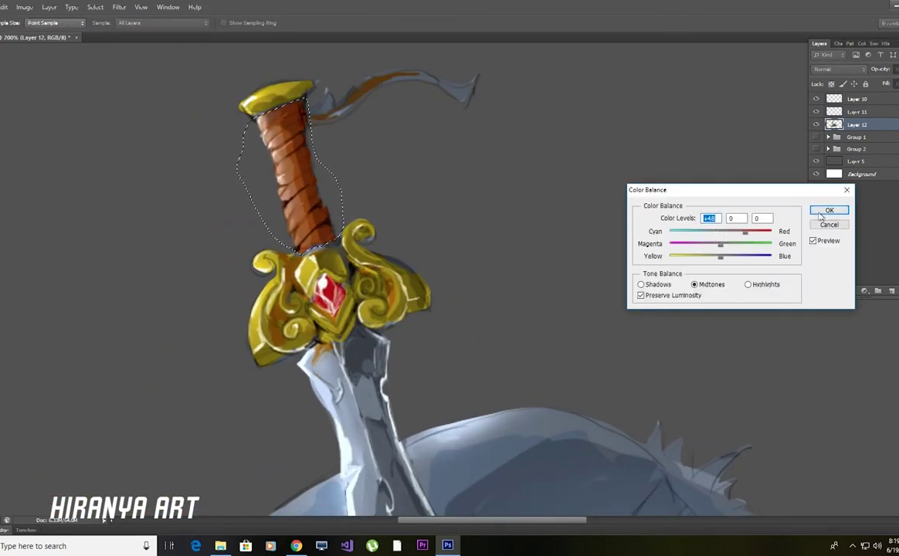
pyautogui.click(829, 210)
# - Brush dark shading marks along the left side of the handle wrapping
pyautogui.hotkey('ctrl', '-')
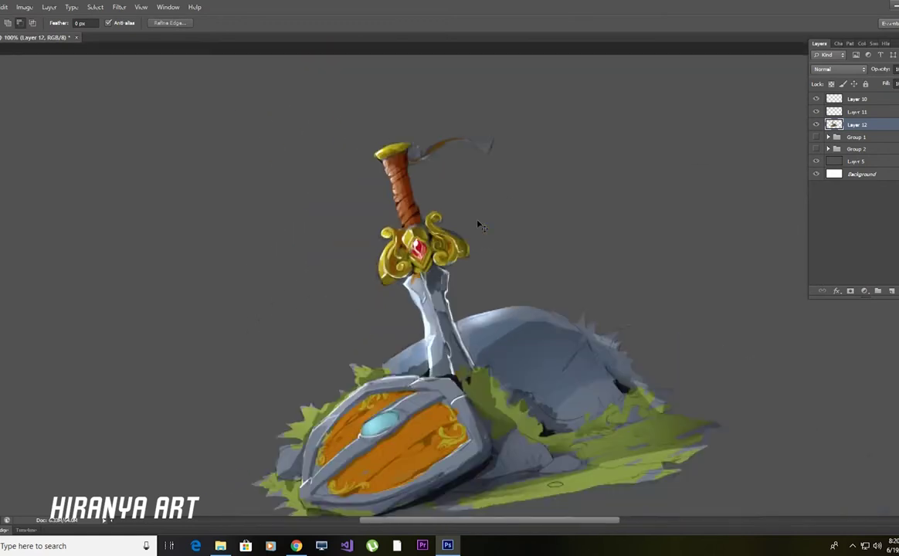
pyautogui.hotkey('ctrl', '-')
pyautogui.hotkey('ctrl', '-')
pyautogui.scroll(4, 479, 226)
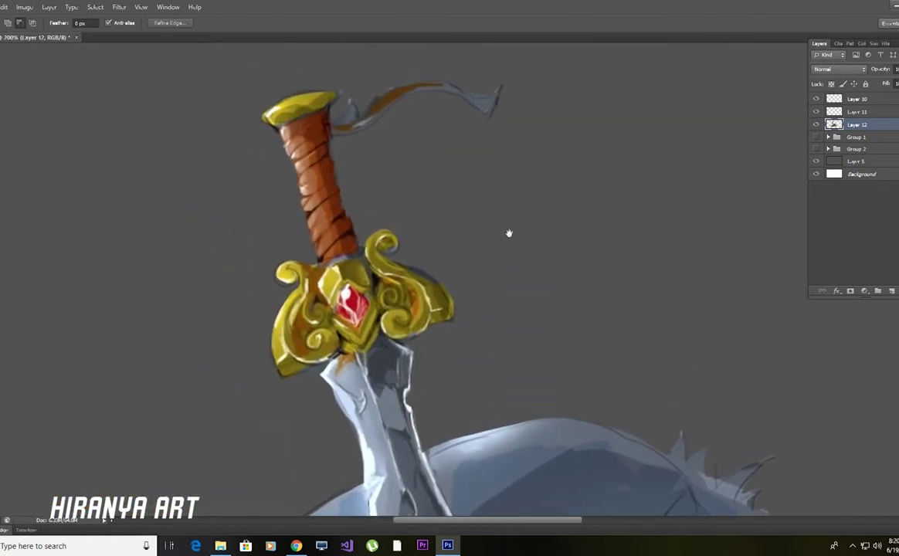
pyautogui.moveTo(514, 218); pyautogui.dragTo(508, 210)
pyautogui.press('b')
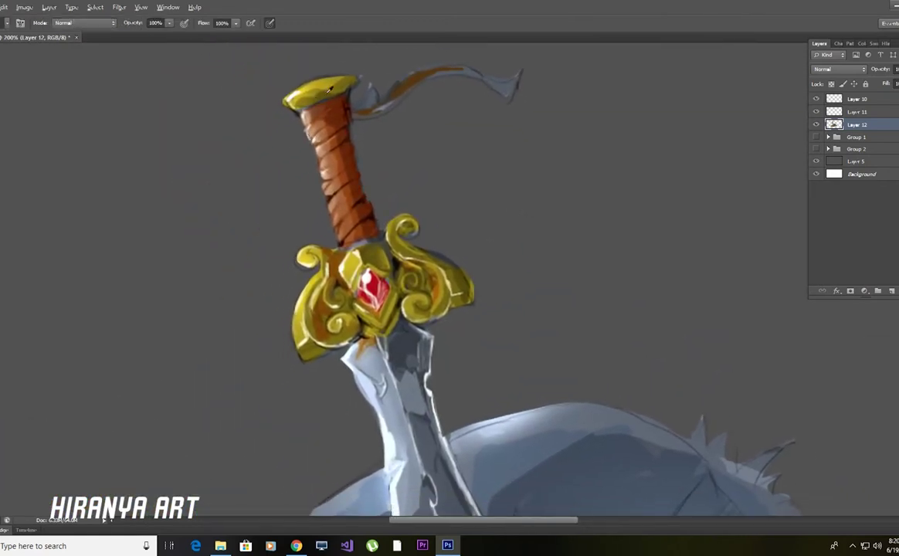
pyautogui.moveTo(479, 263); pyautogui.dragTo(475, 249)
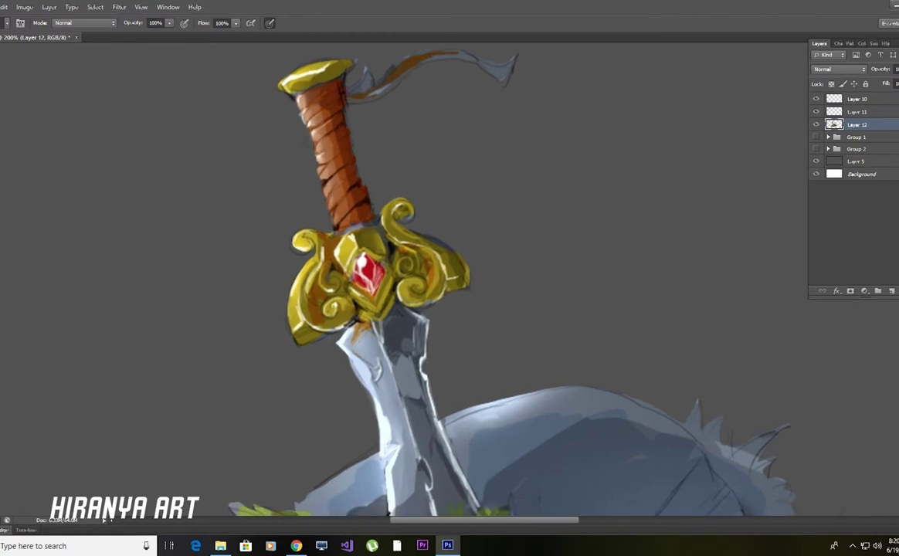
pyautogui.moveTo(340, 191); pyautogui.dragTo(302, 199)
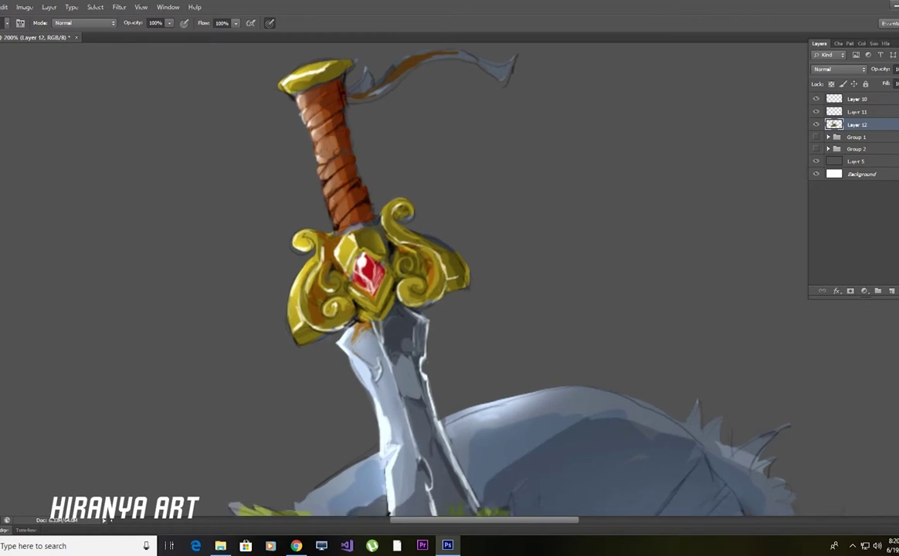
pyautogui.moveTo(303, 120); pyautogui.dragTo(305, 144)
# - Check the whole painting against the sword guard, then bring up Hue/Saturation for the background
pyautogui.hotkey('ctrl', '-')
pyautogui.hotkey('ctrl', '-')
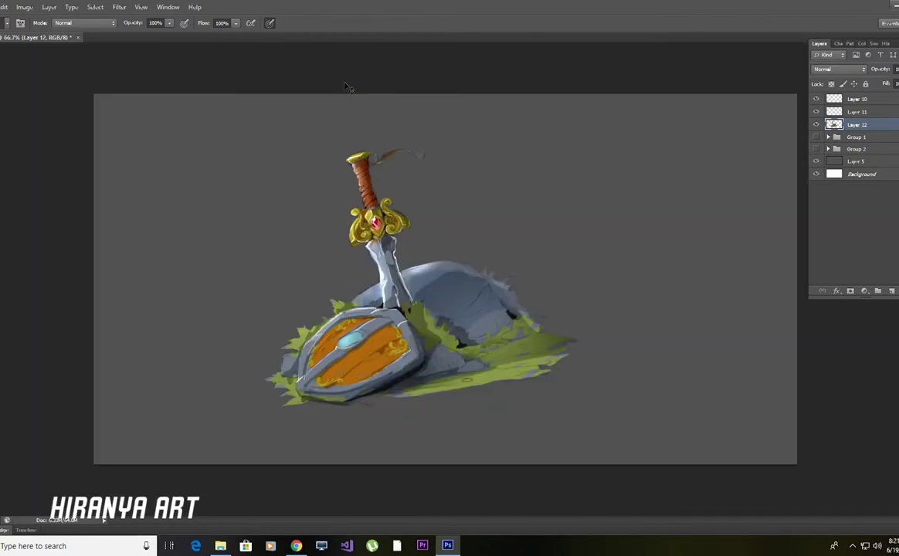
pyautogui.hotkey('ctrl', '+')
pyautogui.hotkey('ctrl', '+')
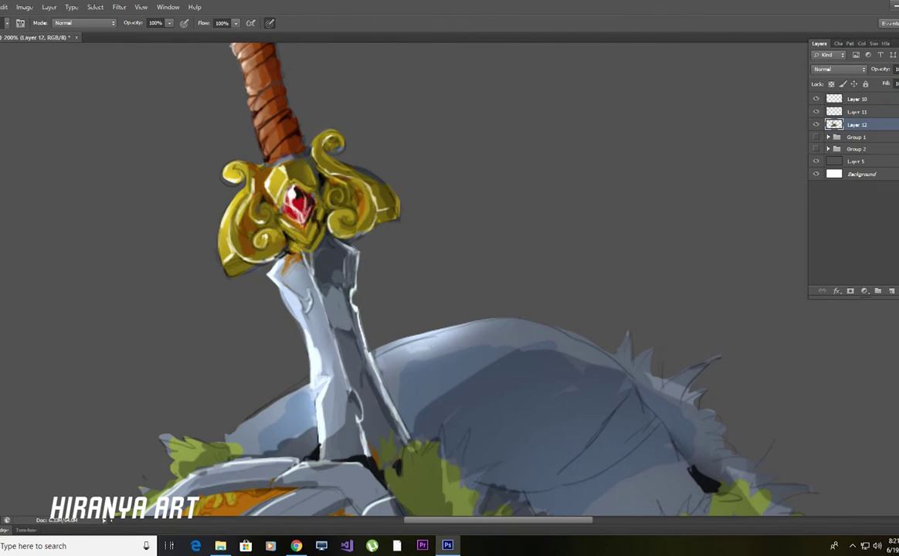
pyautogui.hotkey('ctrl', '-')
pyautogui.hotkey('ctrl', '-')
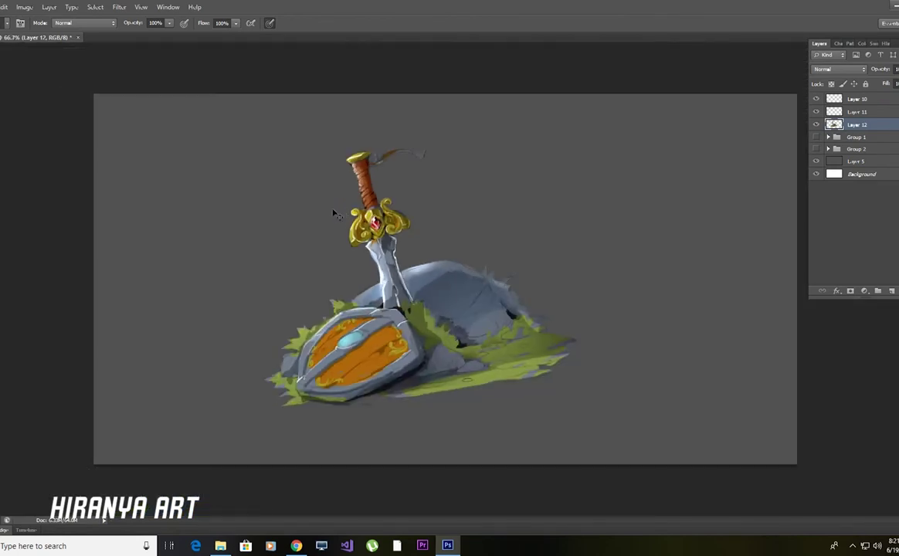
pyautogui.hotkey('ctrl', '+')
pyautogui.hotkey('ctrl', '+')
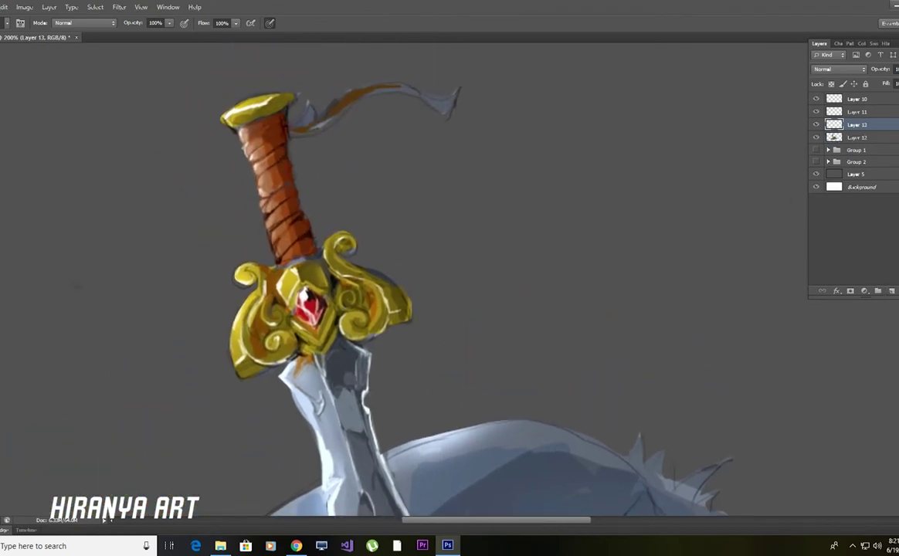
pyautogui.hotkey('ctrl', 'u')
# - Lower the background's lightness to near-black and choose cyan as the paint colour
pyautogui.moveTo(628, 251); pyautogui.dragTo(600, 255)
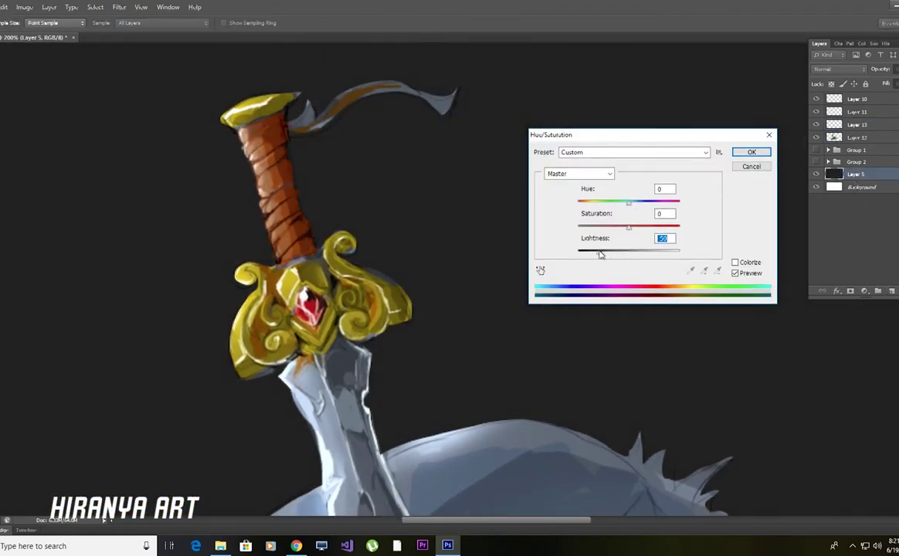
pyautogui.moveTo(666, 193); pyautogui.dragTo(673, 231)
pyautogui.press('Return')
pyautogui.press('b')
# - Paint thin cyan rim highlights along the grip, ribbon tip, guard curl and blade's right edge
pyautogui.moveTo(292, 104)
pyautogui.mouseDown()
pyautogui.moveTo(286, 154)
pyautogui.moveTo(295, 207)
pyautogui.mouseUp()
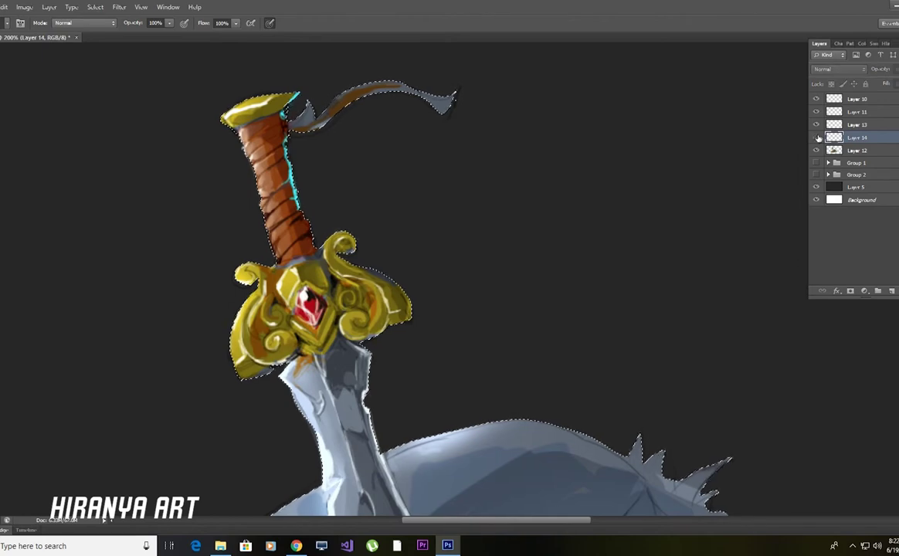
pyautogui.moveTo(313, 84); pyautogui.dragTo(418, 96)
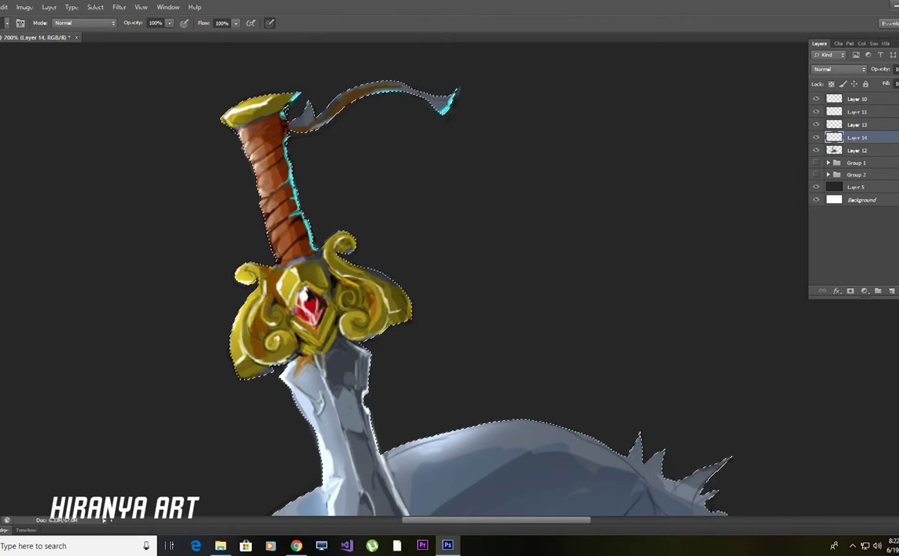
pyautogui.hotkey('ctrl', '-')
pyautogui.hotkey('ctrl', '-')
pyautogui.hotkey('ctrl', '-')
pyautogui.hotkey('ctrl', '+')
pyautogui.hotkey('ctrl', '+')
pyautogui.hotkey('ctrl', '+')
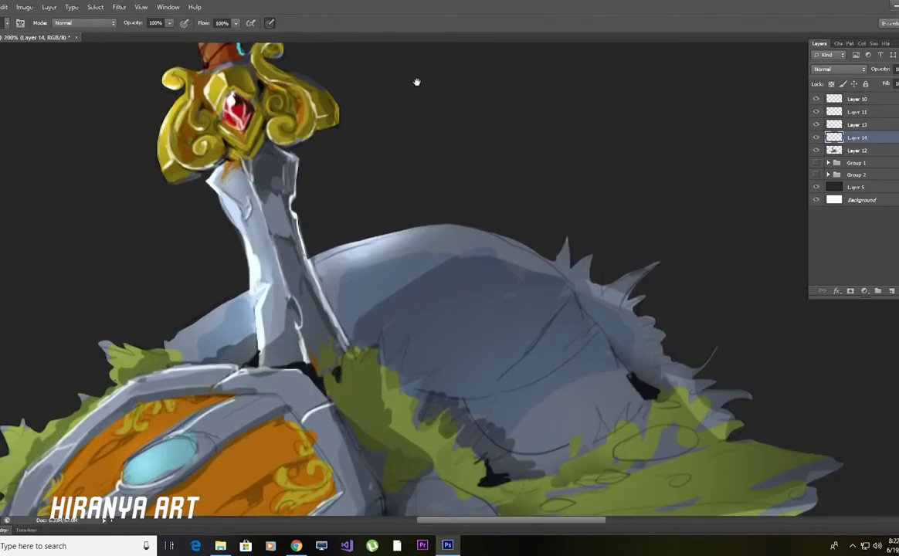
pyautogui.moveTo(303, 195); pyautogui.dragTo(330, 189)
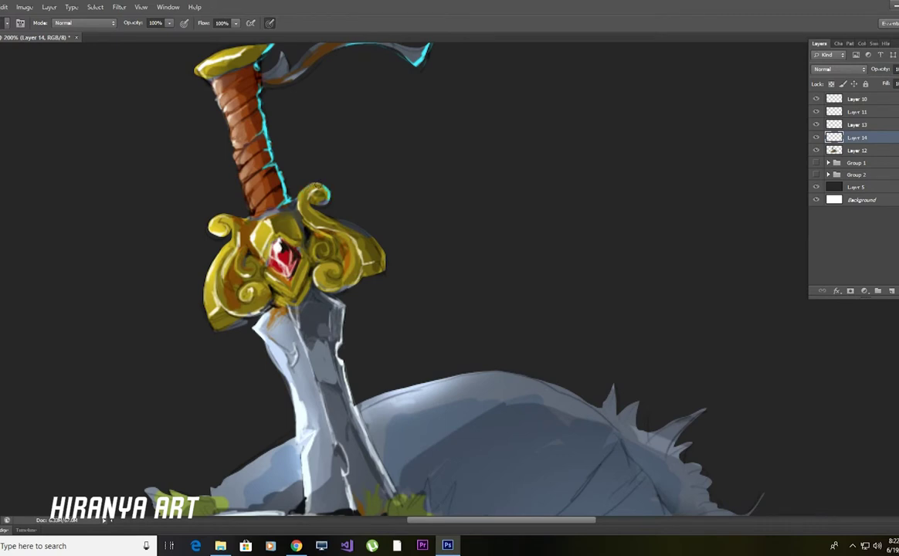
pyautogui.moveTo(331, 201)
pyautogui.mouseDown()
pyautogui.moveTo(378, 246)
pyautogui.moveTo(337, 206)
pyautogui.mouseUp()
pyautogui.moveTo(339, 284)
pyautogui.mouseDown()
pyautogui.moveTo(323, 208)
pyautogui.moveTo(351, 311)
pyautogui.moveTo(336, 286)
pyautogui.mouseUp()
# - Scroll back and forth over the canvas to inspect the new cyan rim lighting
pyautogui.scroll(-5, 363, 332)
pyautogui.scroll(1, 363, 332)
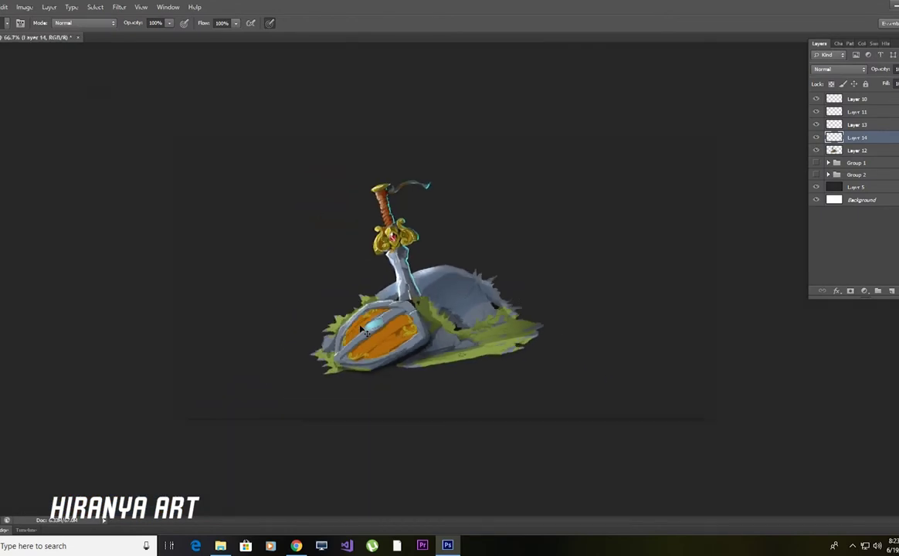
pyautogui.scroll(2, 363, 332)
pyautogui.scroll(2, 359, 232)
pyautogui.press('l')
pyautogui.scroll(-1, 348, 245)
pyautogui.scroll(-1, 347, 245)
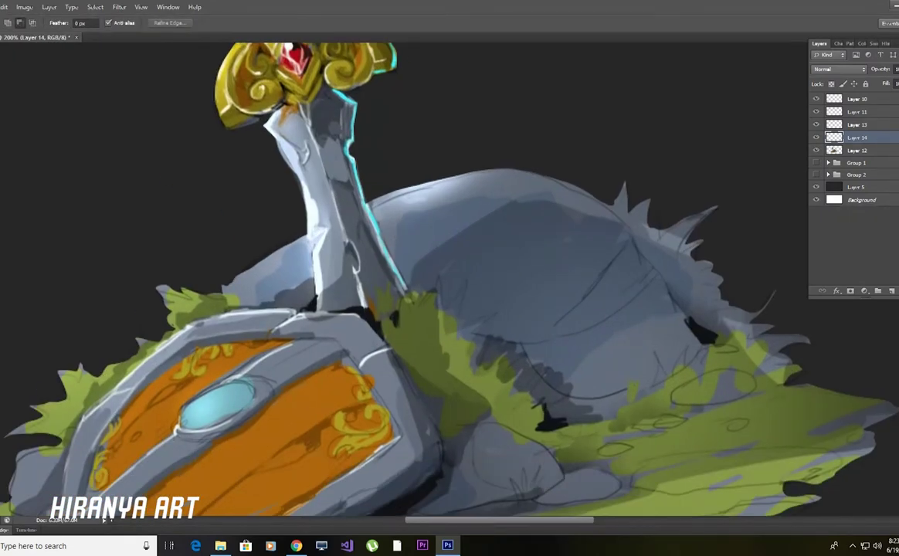
pyautogui.scroll(-3, 347, 245)
pyautogui.scroll(2, 347, 245)
pyautogui.scroll(-1, 340, 255)
pyautogui.scroll(1, 340, 254)
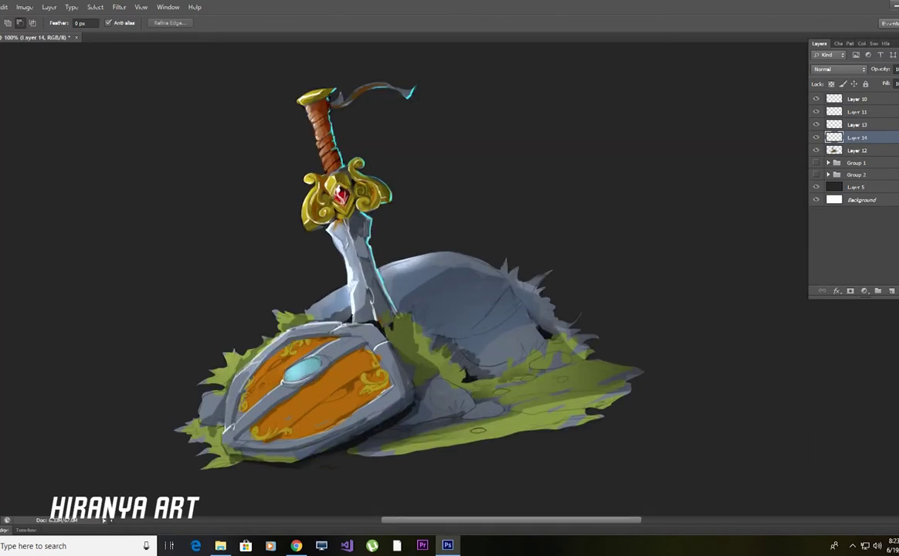
pyautogui.scroll(-1, 340, 255)
pyautogui.scroll(1, 340, 254)
pyautogui.scroll(-1, 340, 255)
pyautogui.scroll(1, 340, 255)
pyautogui.scroll(-1, 340, 255)
pyautogui.scroll(1, 340, 255)
pyautogui.scroll(-1, 340, 255)
pyautogui.scroll(1, 340, 255)
# - Lasso the rock beside the blade and shift its colour toward cyan with Color Balance
pyautogui.press('b')
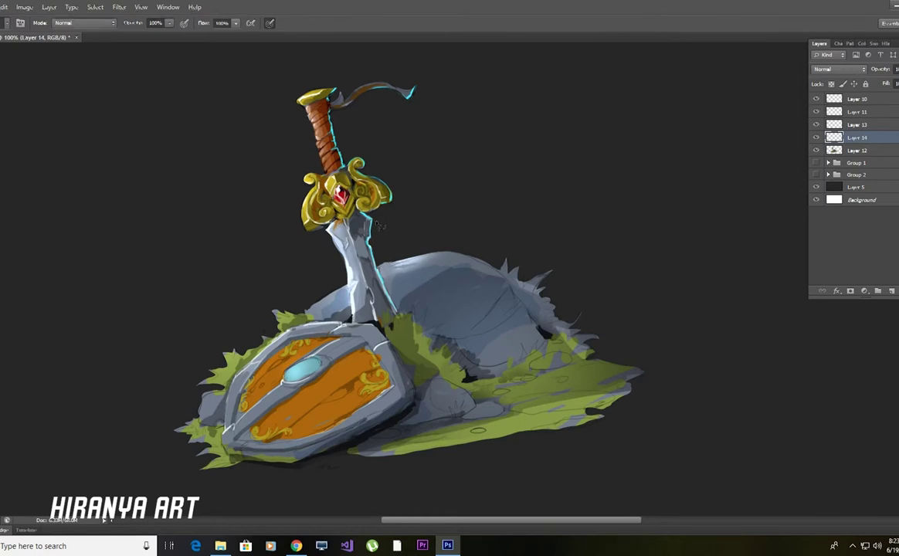
pyautogui.press('l')
pyautogui.moveTo(346, 272); pyautogui.dragTo(353, 317)
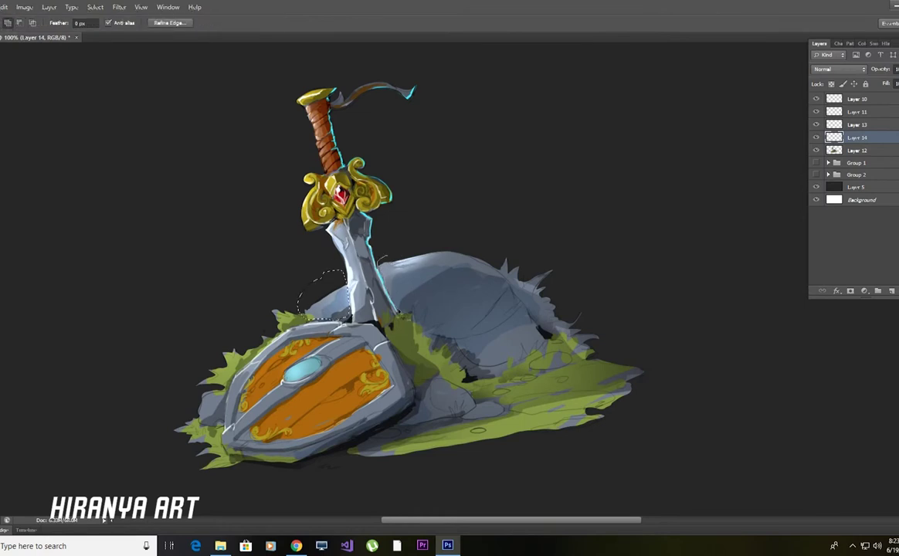
pyautogui.moveTo(371, 259); pyautogui.dragTo(417, 316)
pyautogui.hotkey('ctrl', 'b')
pyautogui.moveTo(720, 232); pyautogui.dragTo(708, 232)
pyautogui.press('Return')
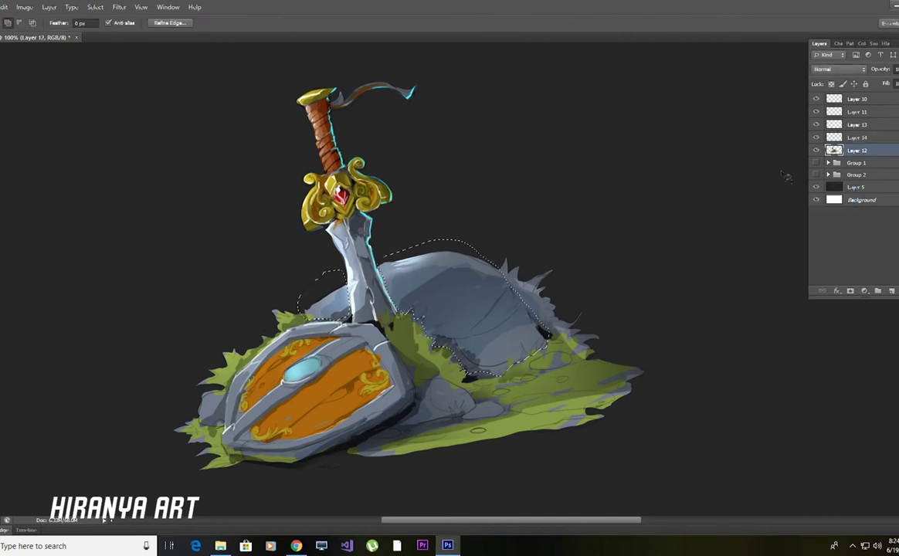
# - On Layer 12, warm the selected rock toward red and yellow, then deselect
pyautogui.press('e')
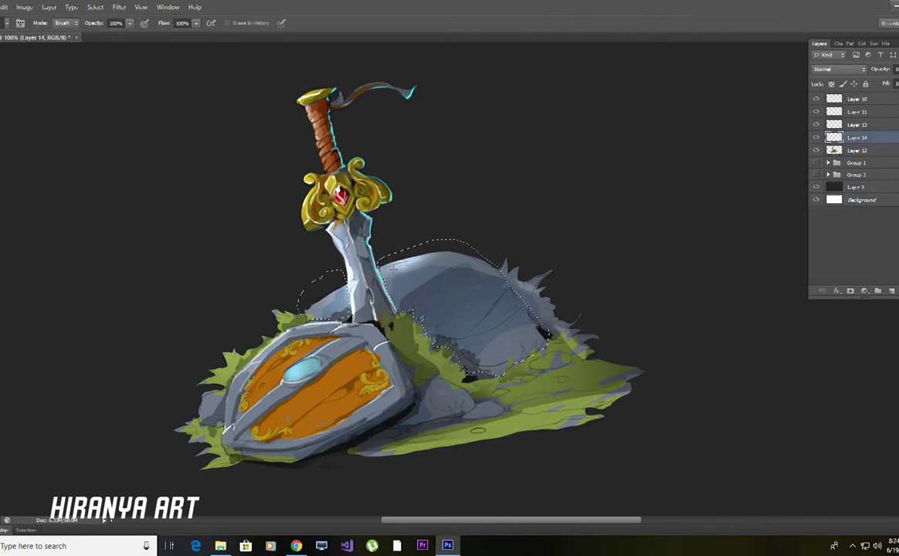
pyautogui.hotkey('alt', '[')
pyautogui.press('i')
pyautogui.hotkey('ctrl', 'b')
pyautogui.click(734, 231)
pyautogui.moveTo(720, 255)
pyautogui.mouseDown()
pyautogui.moveTo(701, 256)
pyautogui.moveTo(726, 231)
pyautogui.mouseUp()
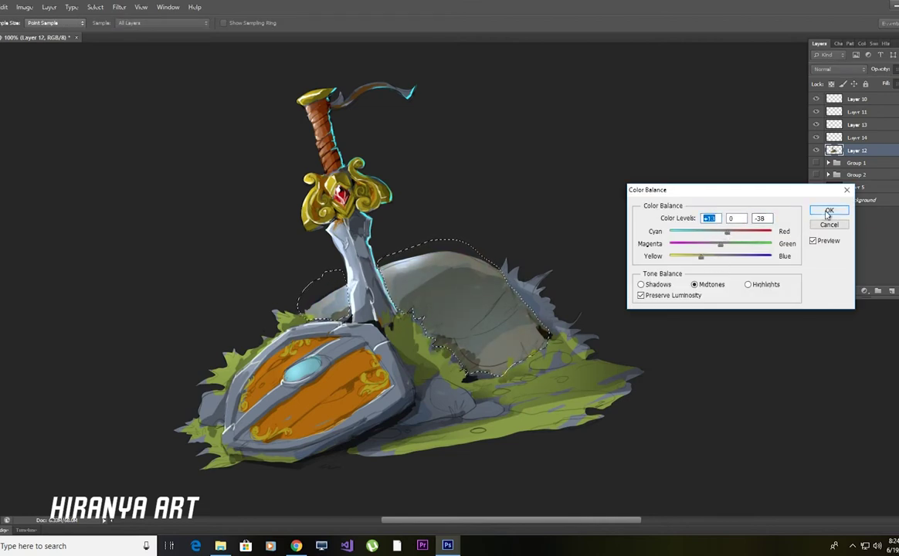
pyautogui.click(828, 213)
pyautogui.hotkey('ctrl', 'd')
# - Switch between Layer 14 and Layer 12, briefly viewing Layer 12 on its own
pyautogui.press('b')
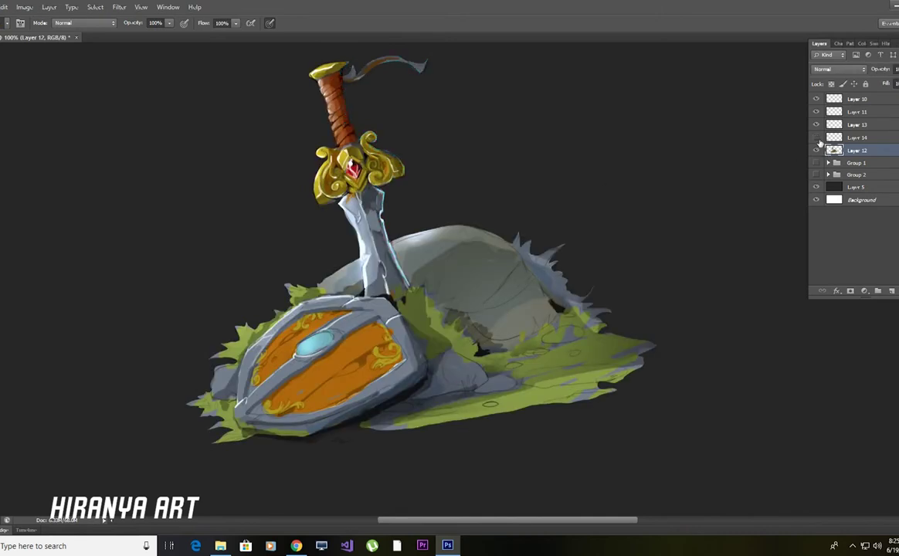
pyautogui.click(855, 136)
pyautogui.press('e')
pyautogui.click(853, 150)
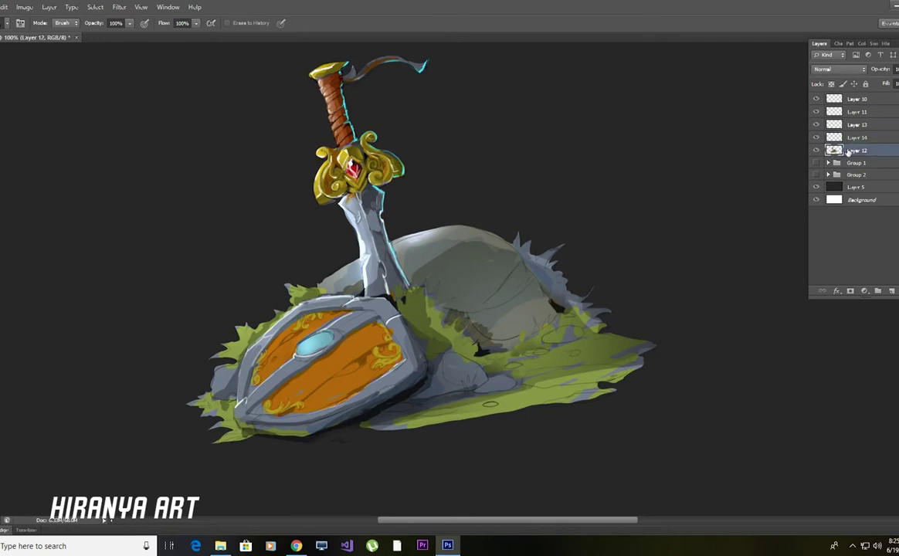
pyautogui.keyDown('alt'); pyautogui.click(817, 150); pyautogui.keyUp('alt')
pyautogui.press('b')
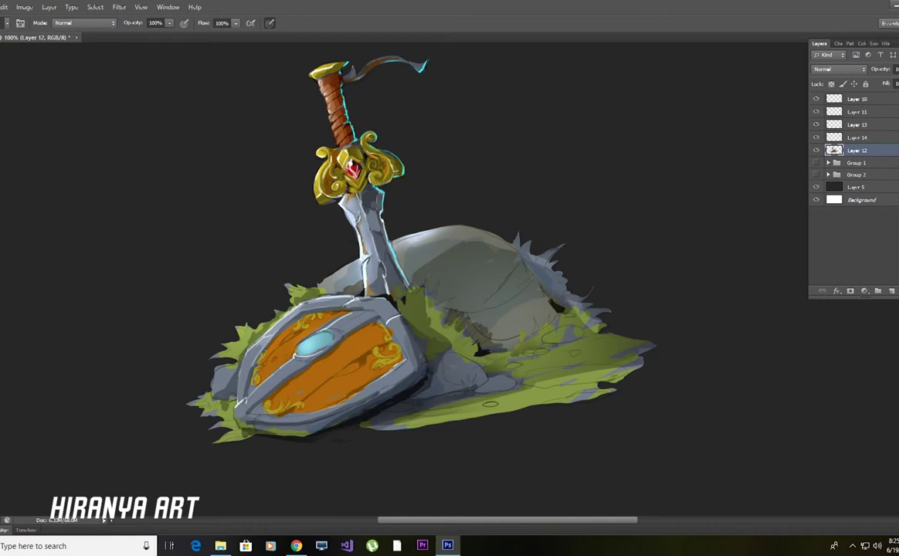
# - Look through the brush presets and erase a stroke across the painting
pyautogui.moveTo(433, 270); pyautogui.dragTo(460, 254)
pyautogui.press('e')
pyautogui.click(7, 23)
pyautogui.click(341, 197)
pyautogui.moveTo(466, 162); pyautogui.dragTo(603, 154)
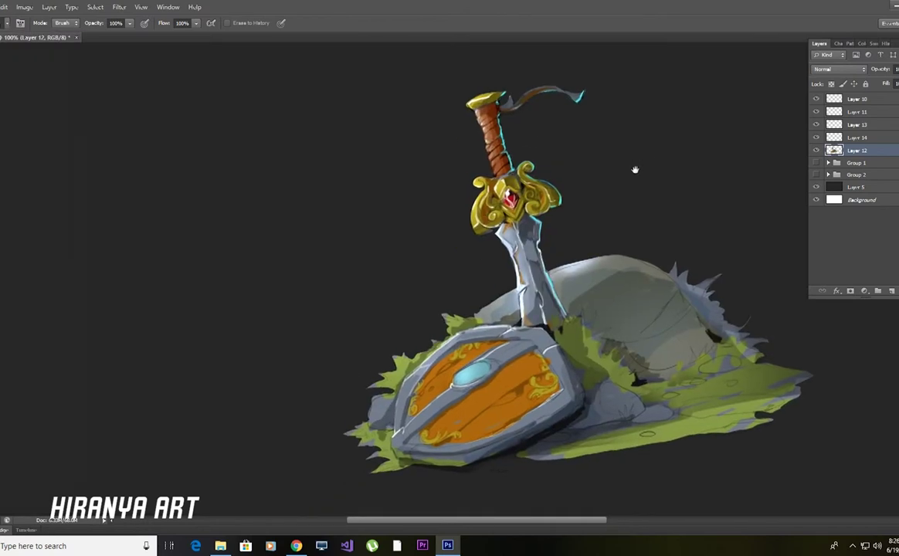
pyautogui.press('b')
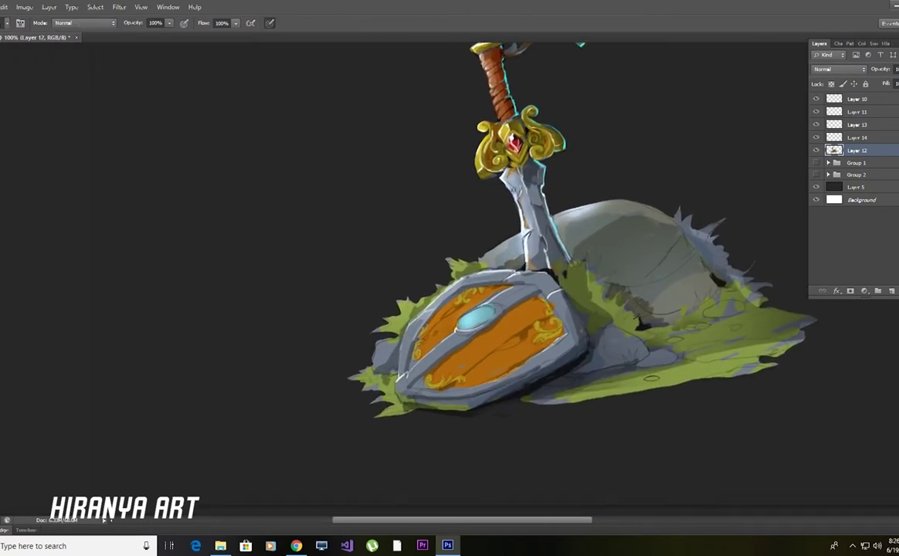
# - Paint a stroke, tilt the view, and sample the crossguard's gold colour
pyautogui.moveTo(500, 184); pyautogui.dragTo(522, 222)
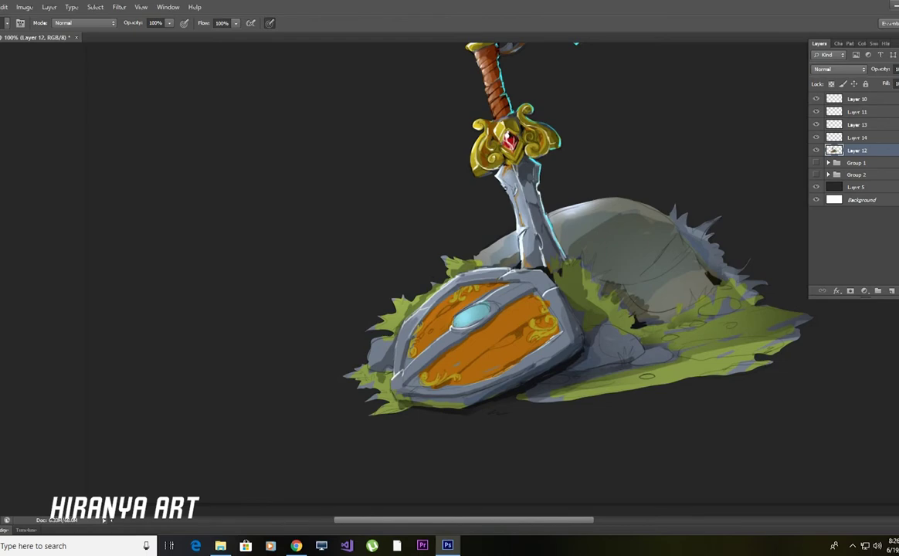
pyautogui.moveTo(460, 171); pyautogui.dragTo(513, 179)
pyautogui.keyDown('alt'); pyautogui.click(513, 180); pyautogui.keyUp('alt')
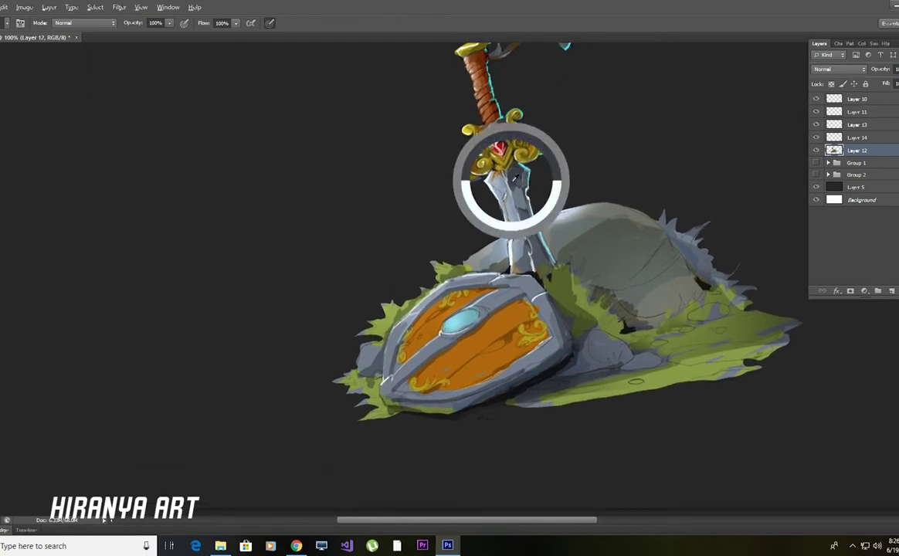
pyautogui.scroll(-2, 538, 201)
pyautogui.scroll(-2, 538, 231)
pyautogui.scroll(3, 465, 164)
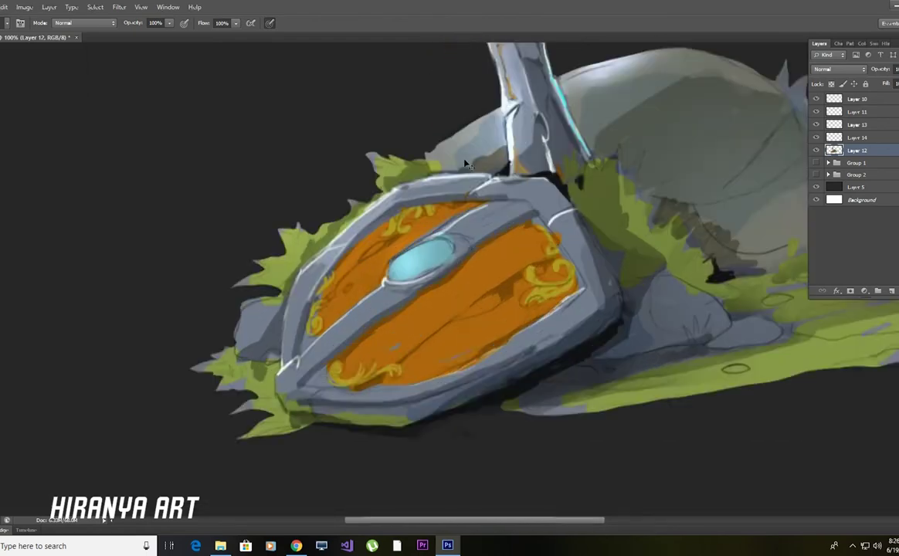
pyautogui.scroll(3, 466, 164)
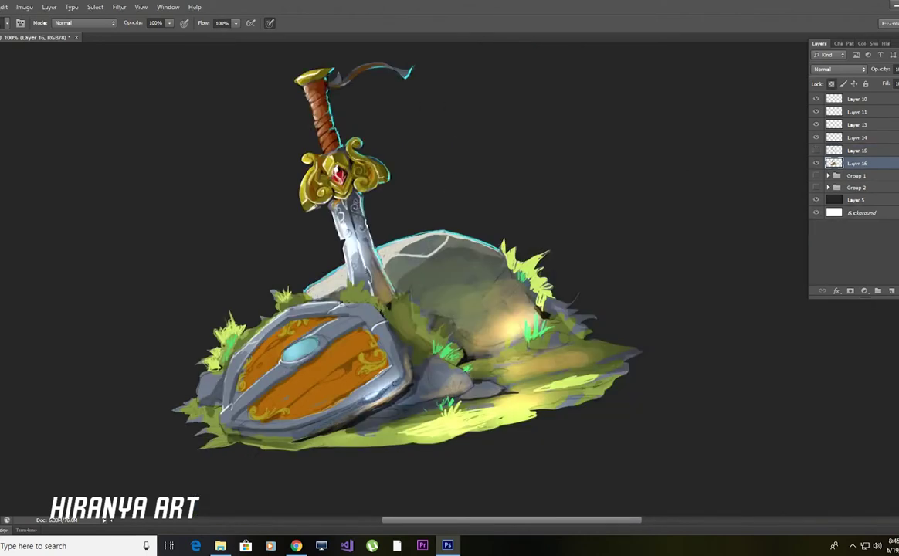
# - Paint small dark shadow strokes around the rock and sword base, comparing with Layer 15 hidden
pyautogui.moveTo(466, 354); pyautogui.dragTo(475, 348)
pyautogui.moveTo(392, 301); pyautogui.dragTo(381, 282)
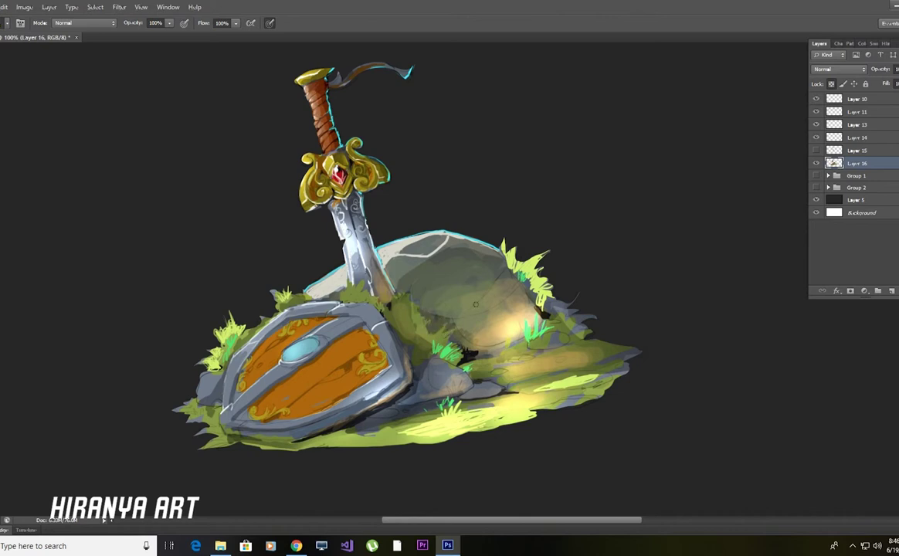
pyautogui.moveTo(423, 241); pyautogui.dragTo(399, 250)
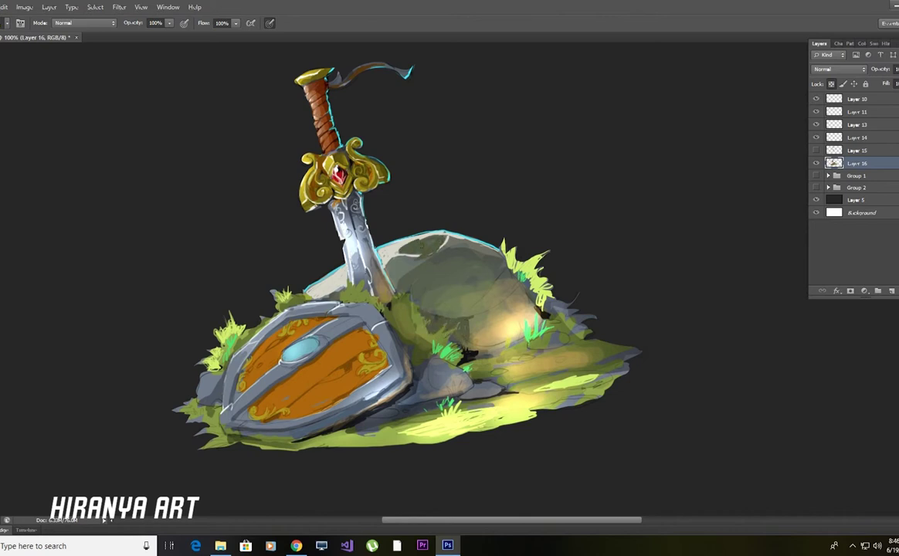
pyautogui.click(817, 150)
pyautogui.click(816, 151)
# - Warm the midtones with Color Balance levels +46, 0, -24
pyautogui.hotkey('ctrl', 'b')
pyautogui.moveTo(720, 231)
pyautogui.mouseDown()
pyautogui.moveTo(744, 231)
pyautogui.moveTo(698, 257)
pyautogui.moveTo(709, 259)
pyautogui.mouseUp()
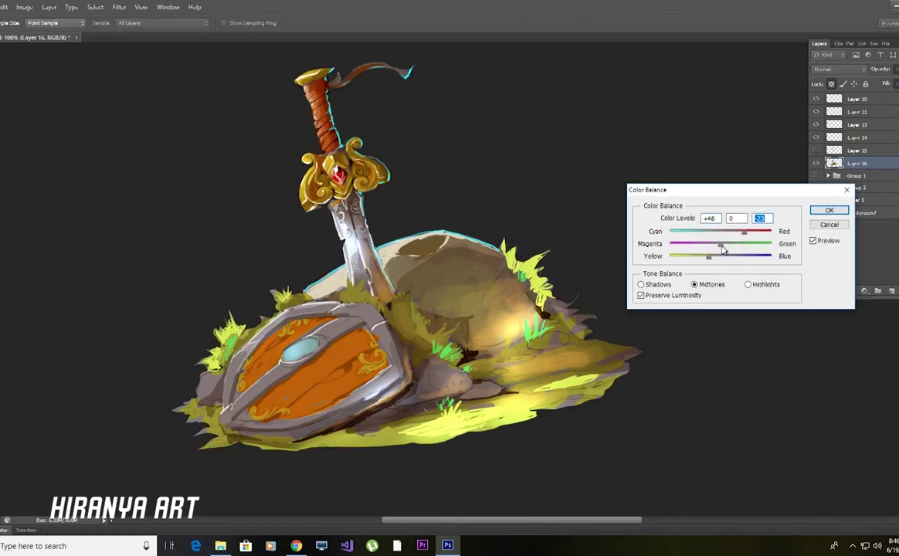
pyautogui.press('Return')
pyautogui.scroll(-5, 462, 318)
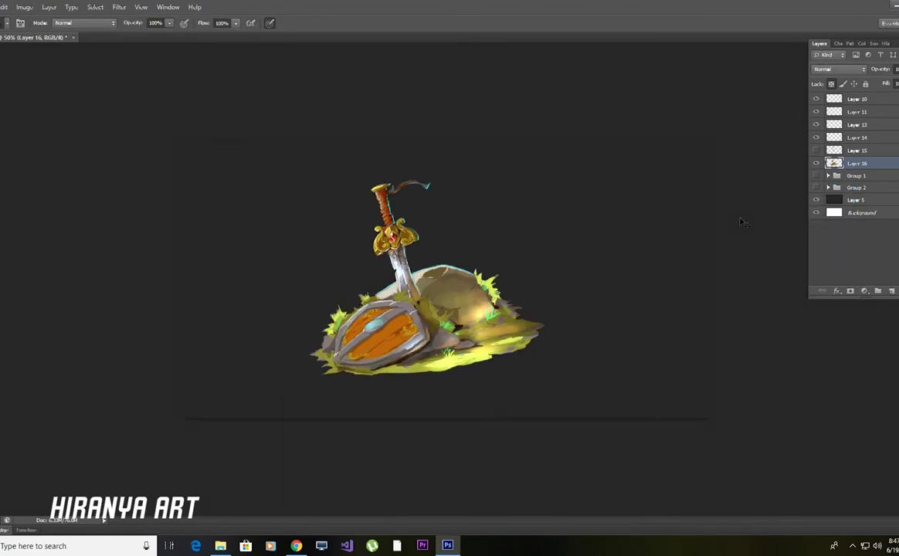
# - Undo the rock's yellow glow and paint orange shading plus a flat light stone
pyautogui.scroll(5, 461, 318)
pyautogui.moveTo(461, 318); pyautogui.dragTo(443, 307)
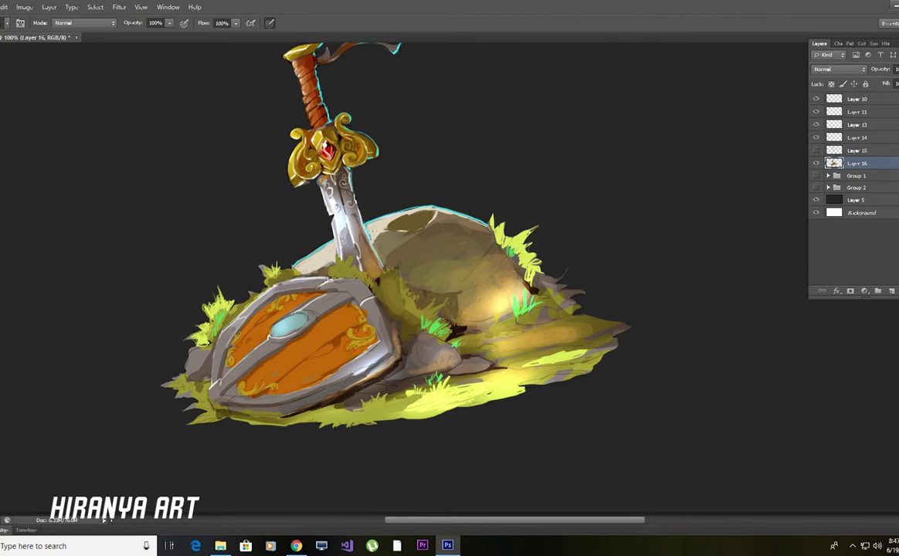
pyautogui.hotkey('ctrl', 'z')
pyautogui.moveTo(497, 301); pyautogui.dragTo(517, 293)
pyautogui.keyDown('alt'); pyautogui.click(478, 311); pyautogui.keyUp('alt')
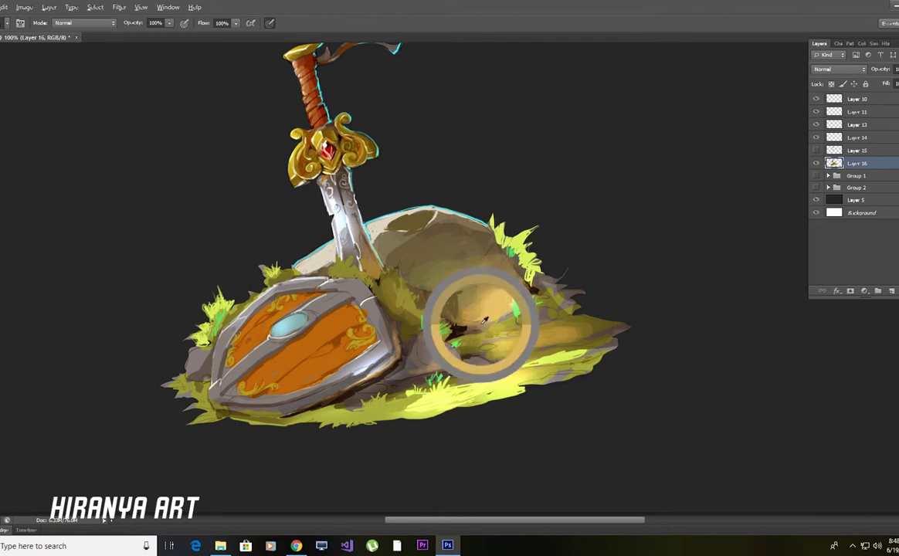
pyautogui.moveTo(545, 358)
pyautogui.mouseDown()
pyautogui.moveTo(588, 358)
pyautogui.moveTo(517, 359)
pyautogui.mouseUp()
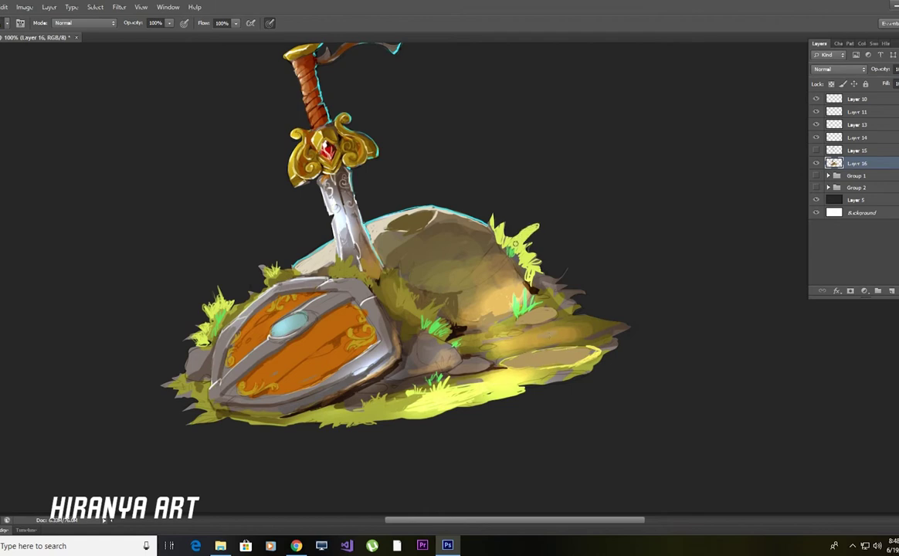
# - Paint a crack line, shadows along the rock's base, and darken the shield's lower part
pyautogui.press('e')
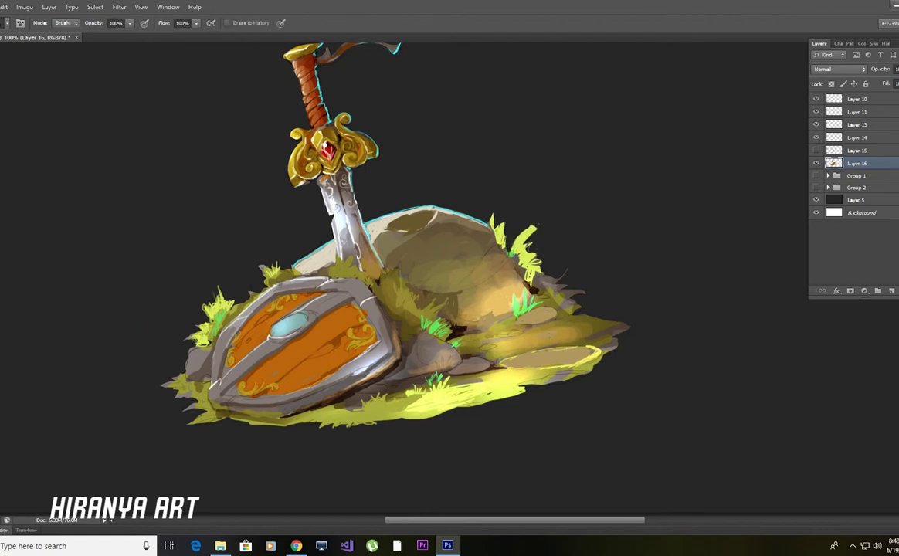
pyautogui.press('b')
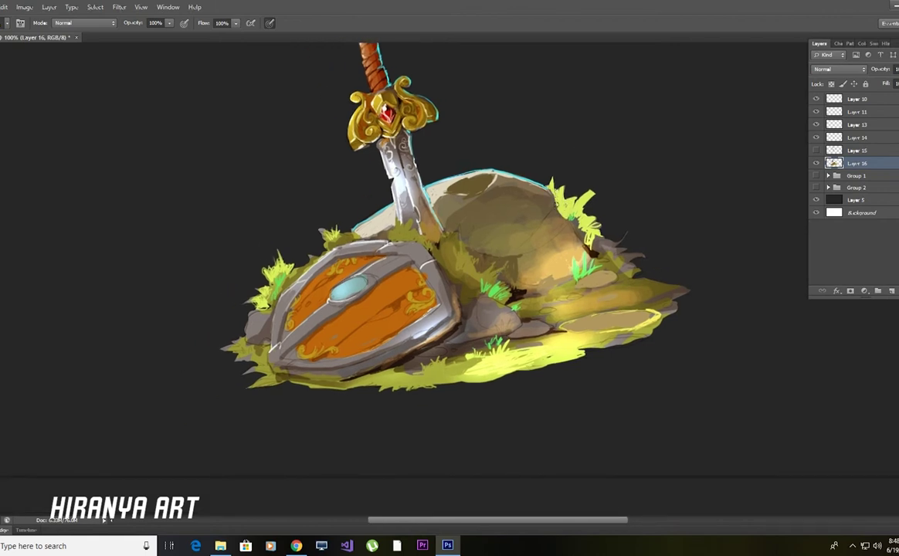
pyautogui.moveTo(512, 191)
pyautogui.mouseDown()
pyautogui.moveTo(560, 209)
pyautogui.moveTo(530, 249)
pyautogui.mouseUp()
pyautogui.moveTo(520, 292); pyautogui.dragTo(494, 293)
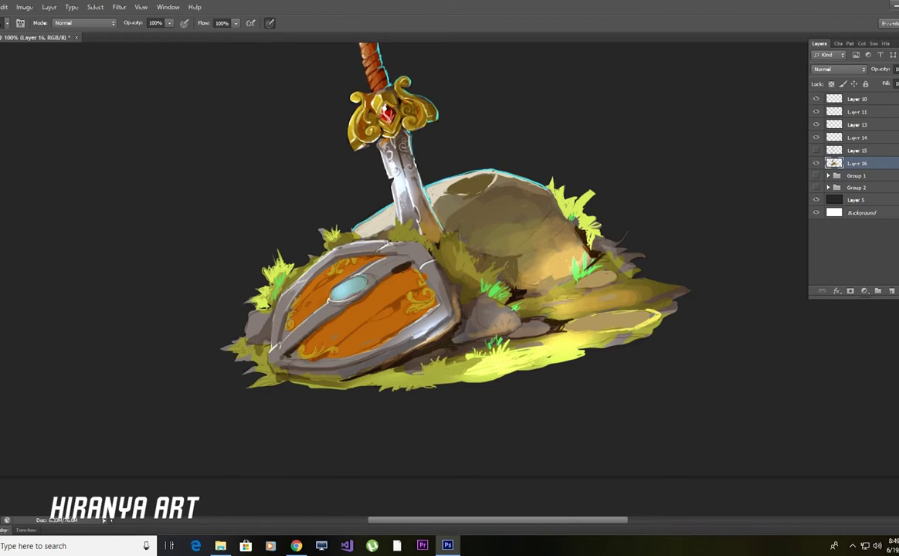
pyautogui.moveTo(292, 325); pyautogui.dragTo(326, 326)
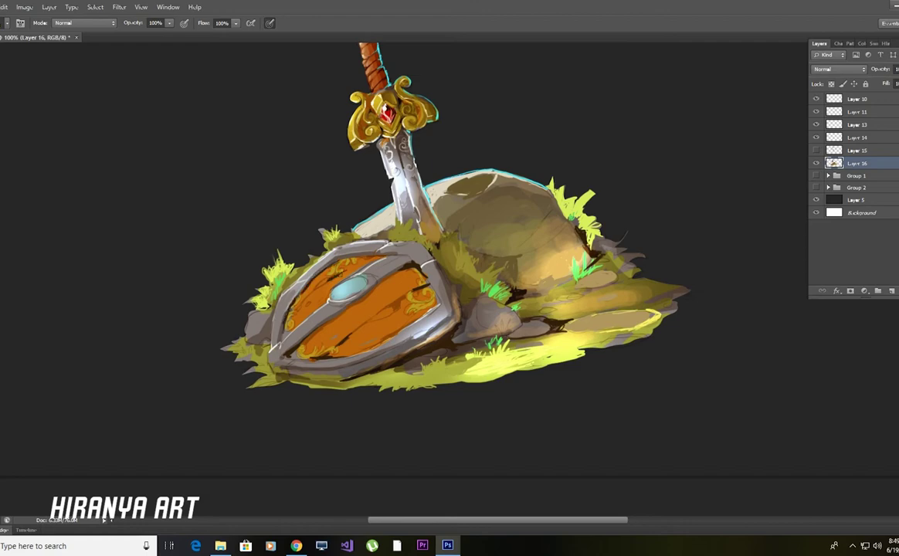
pyautogui.scroll(-2, 343, 236)
pyautogui.scroll(-1, 342, 236)
pyautogui.scroll(2, 355, 255)
pyautogui.scroll(2, 370, 279)
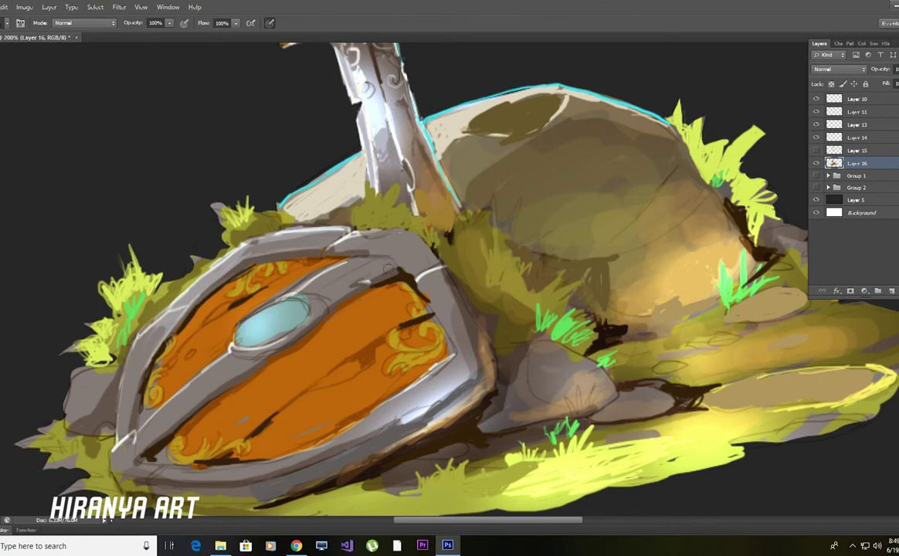
# - Repaint the shield's blue gem with facets and highlights
pyautogui.moveTo(127, 301); pyautogui.dragTo(200, 255)
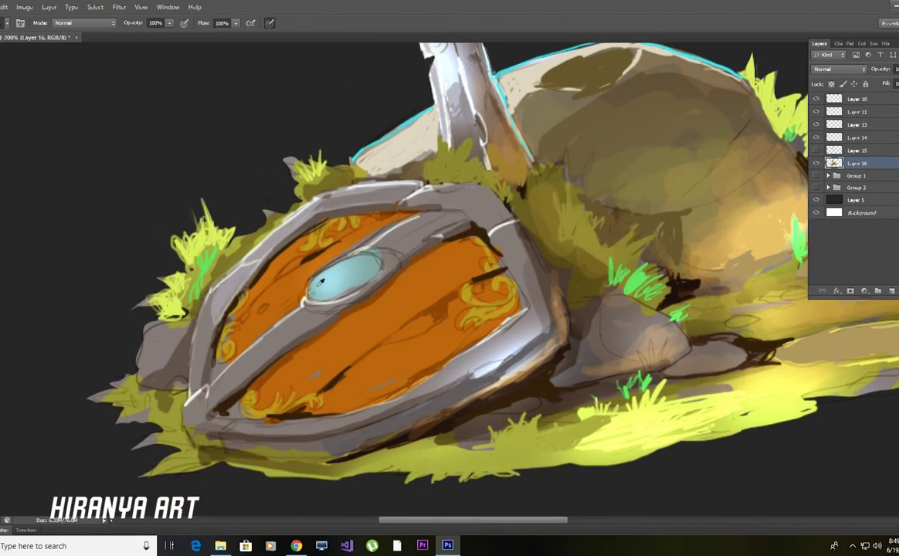
pyautogui.keyDown('ctrl'); pyautogui.click(383, 177); pyautogui.keyUp('ctrl')
pyautogui.moveTo(328, 284)
pyautogui.mouseDown()
pyautogui.moveTo(371, 271)
pyautogui.moveTo(318, 290)
pyautogui.moveTo(342, 286)
pyautogui.mouseUp()
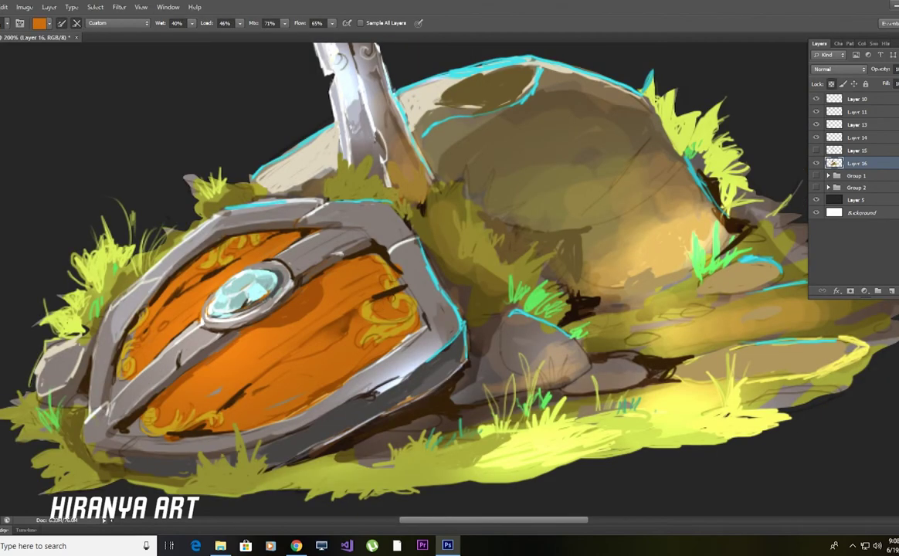
# - Streak dark grain into the shield's orange wood with the Mixer Brush
pyautogui.moveTo(346, 282)
pyautogui.mouseDown()
pyautogui.moveTo(367, 264)
pyautogui.moveTo(336, 275)
pyautogui.mouseUp()
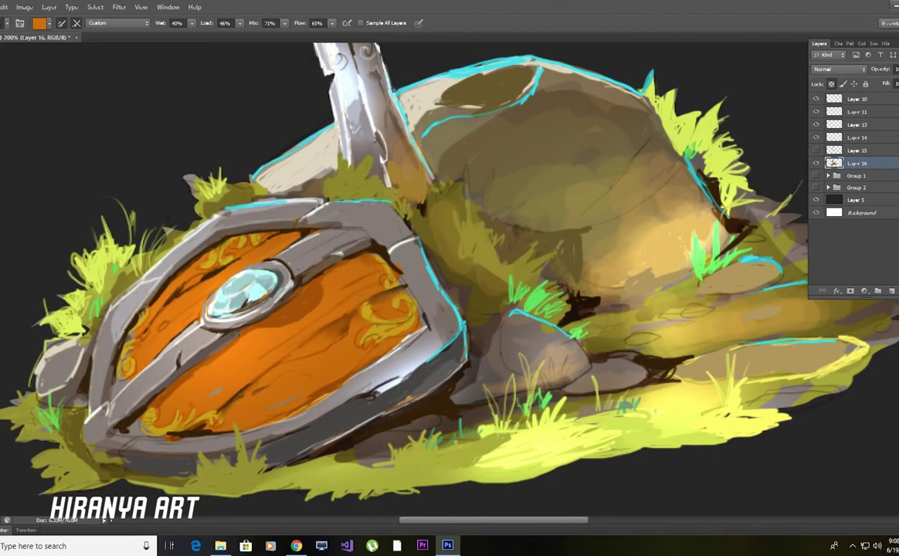
pyautogui.moveTo(197, 247)
pyautogui.mouseDown()
pyautogui.moveTo(174, 242)
pyautogui.moveTo(144, 271)
pyautogui.mouseUp()
pyautogui.moveTo(199, 272); pyautogui.dragTo(151, 255)
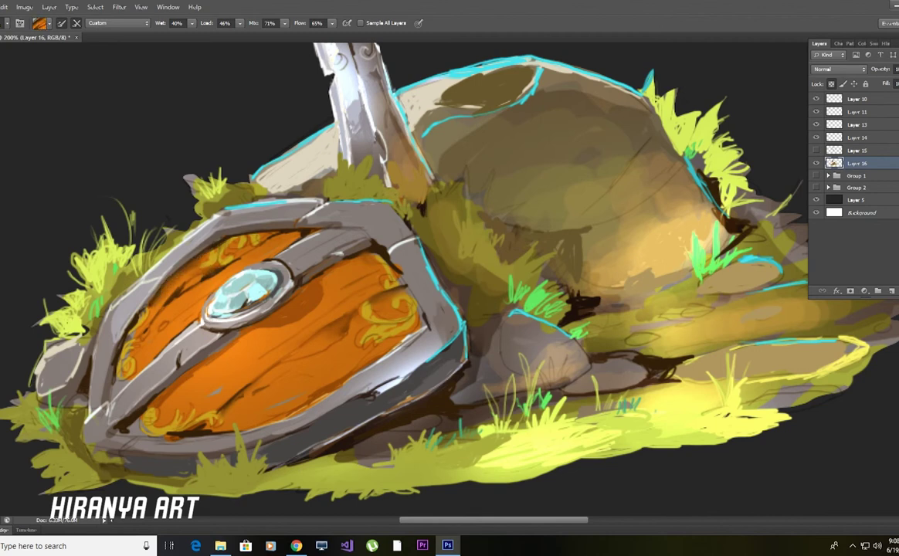
pyautogui.moveTo(128, 374); pyautogui.dragTo(147, 421)
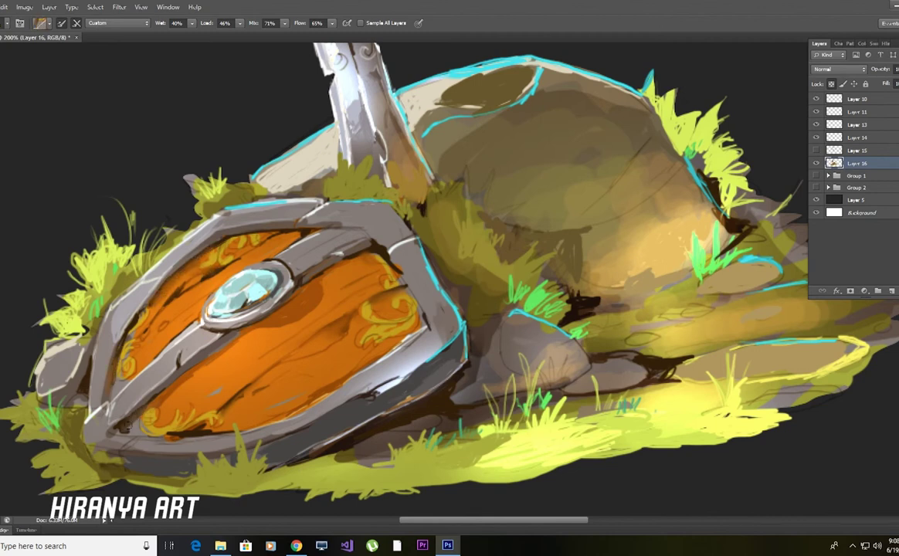
pyautogui.keyDown('alt'); pyautogui.click(219, 395); pyautogui.keyUp('alt')
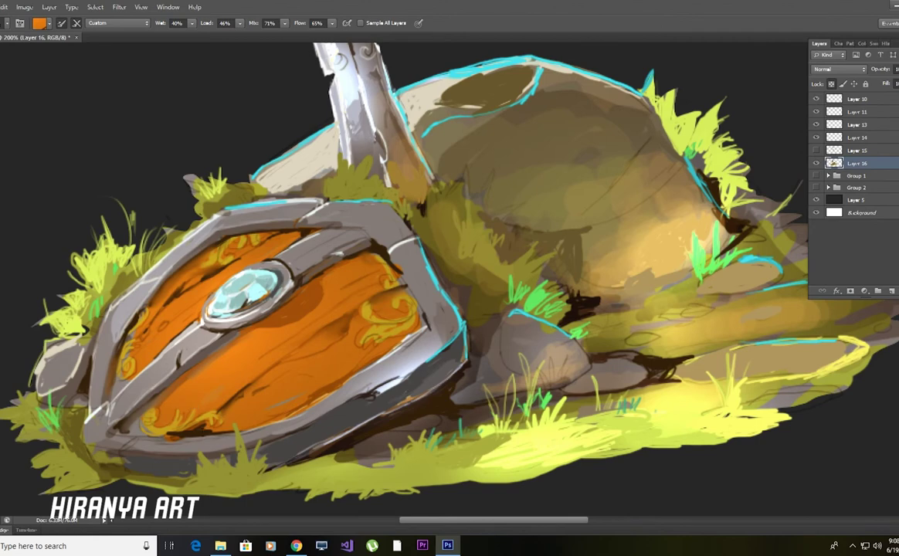
pyautogui.click(259, 238)
# - Darken the shield's top metal rim with the regular brush
pyautogui.hotkey('ctrl', '-')
pyautogui.hotkey('ctrl', '-')
pyautogui.hotkey('ctrl', '-')
pyautogui.hotkey('ctrl', '-')
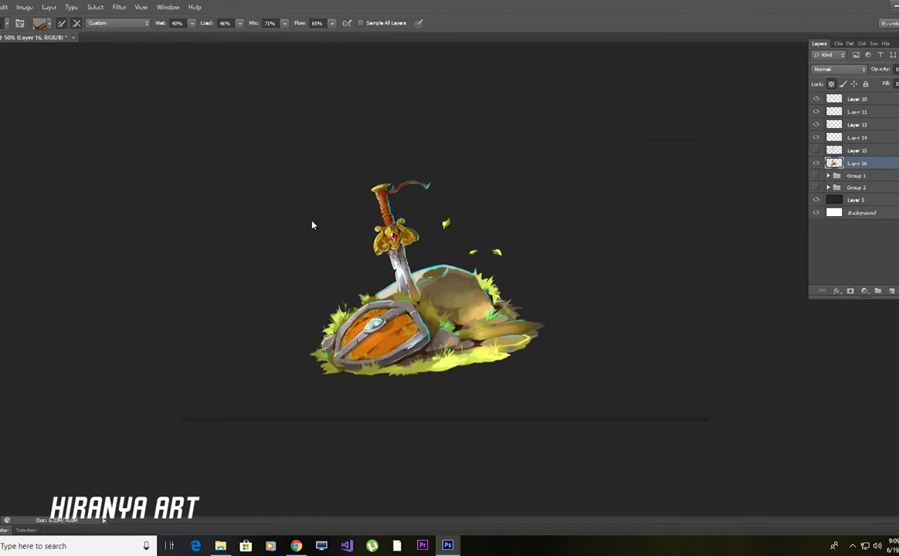
pyautogui.hotkey('ctrl', '+')
pyautogui.hotkey('ctrl', '+')
pyautogui.hotkey('ctrl', '+')
pyautogui.press('b')
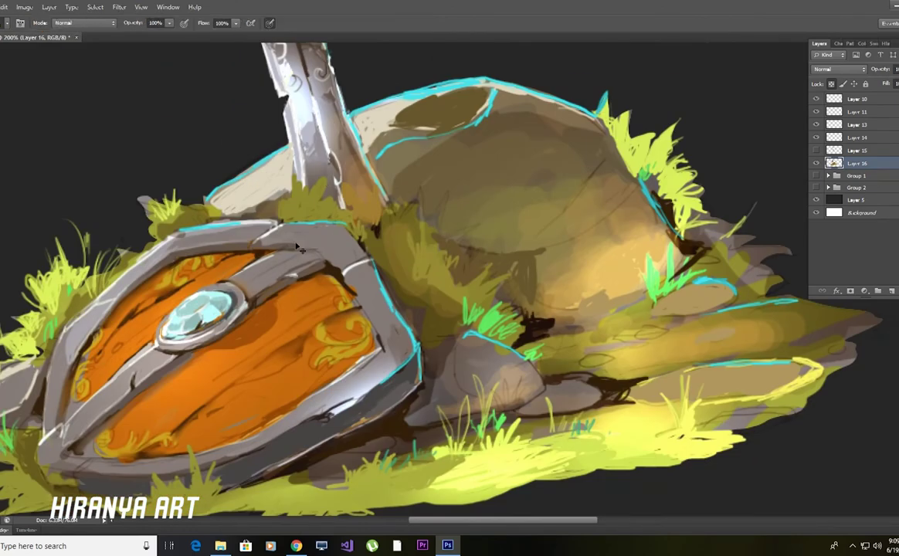
pyautogui.moveTo(254, 224); pyautogui.dragTo(324, 242)
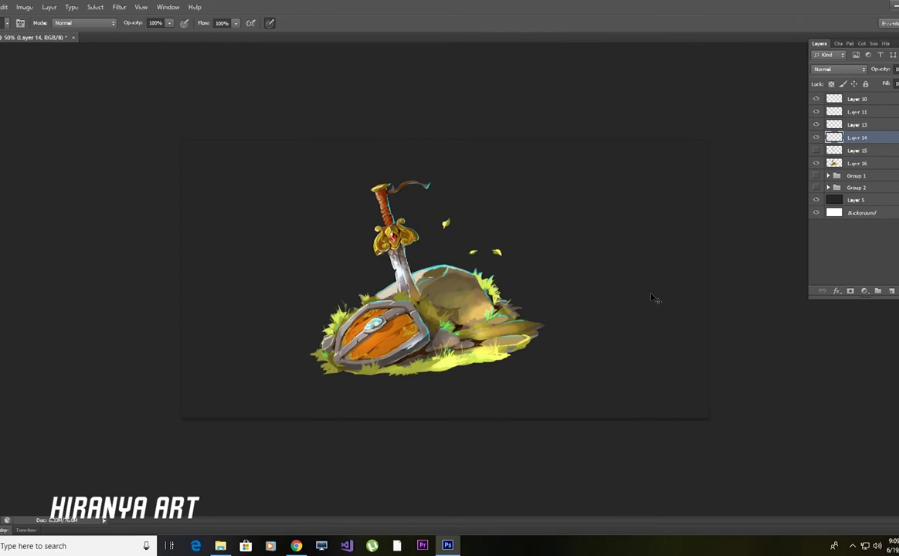
# - On Layer 15, paint a dark trial shadow over the rock behind the sword toward the shield
pyautogui.click(866, 101)
pyautogui.scroll(3, 654, 184)
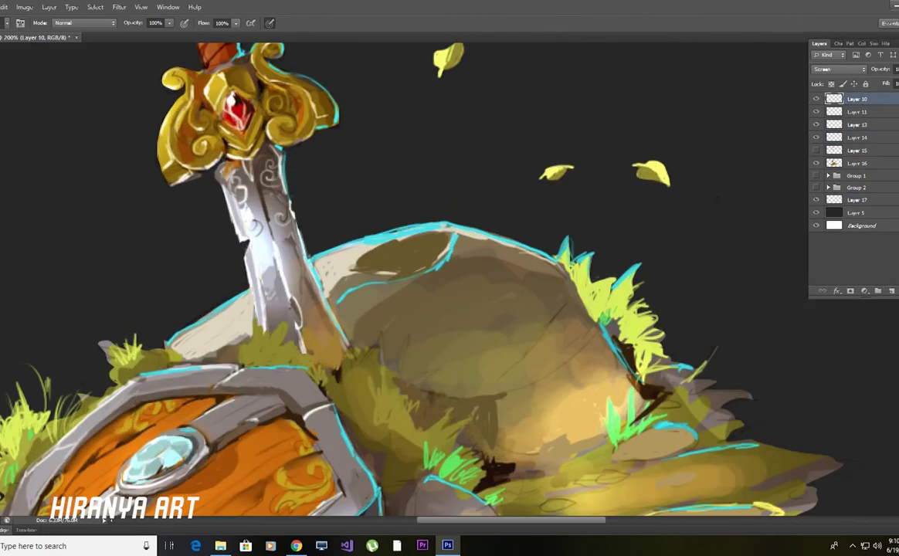
pyautogui.click(816, 150)
pyautogui.click(858, 150)
pyautogui.hotkey('ctrl', '-')
pyautogui.hotkey('ctrl', '-')
pyautogui.hotkey('ctrl', '-')
pyautogui.moveTo(371, 259); pyautogui.dragTo(405, 279)
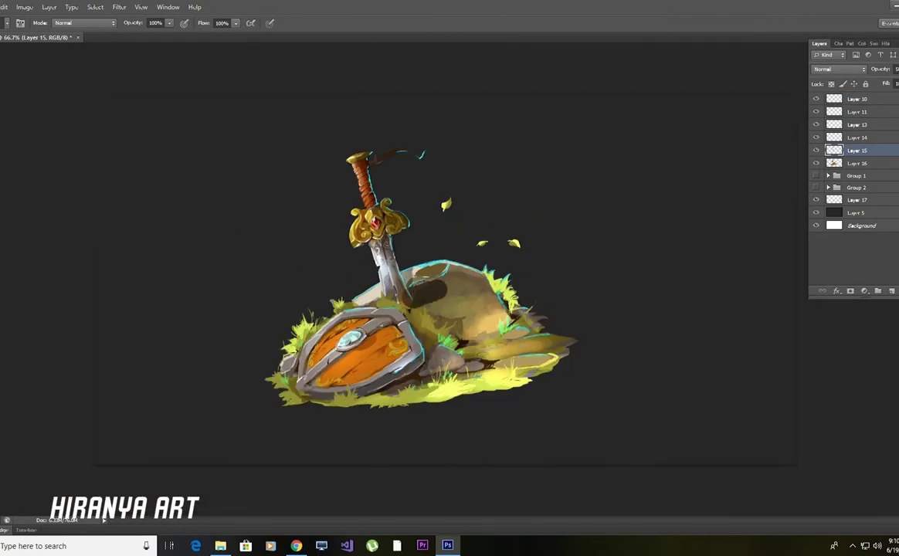
pyautogui.moveTo(360, 244); pyautogui.dragTo(414, 290)
pyautogui.moveTo(379, 263); pyautogui.dragTo(417, 298)
pyautogui.moveTo(367, 282)
pyautogui.mouseDown()
pyautogui.moveTo(390, 309)
pyautogui.moveTo(433, 332)
pyautogui.mouseUp()
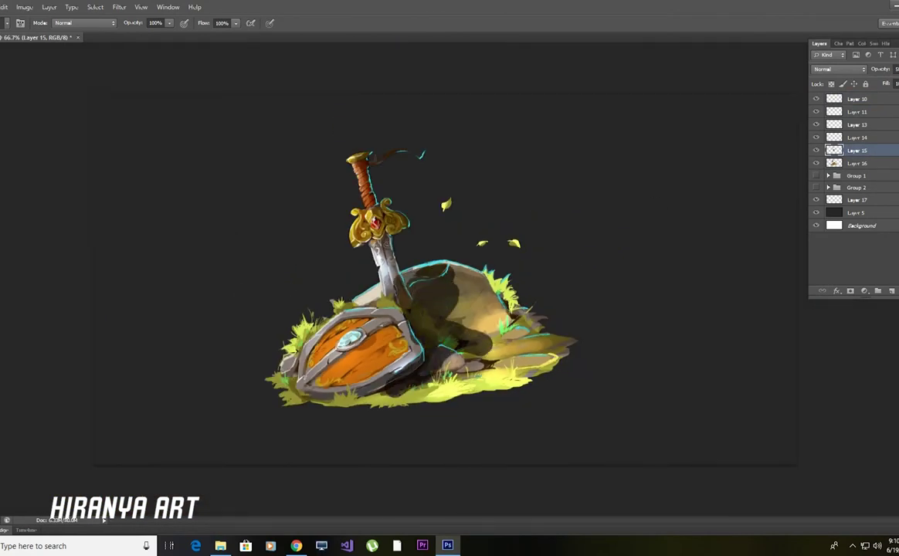
pyautogui.moveTo(371, 328); pyautogui.dragTo(317, 359)
pyautogui.moveTo(413, 263)
pyautogui.mouseDown()
pyautogui.moveTo(464, 321)
pyautogui.moveTo(482, 317)
pyautogui.mouseUp()
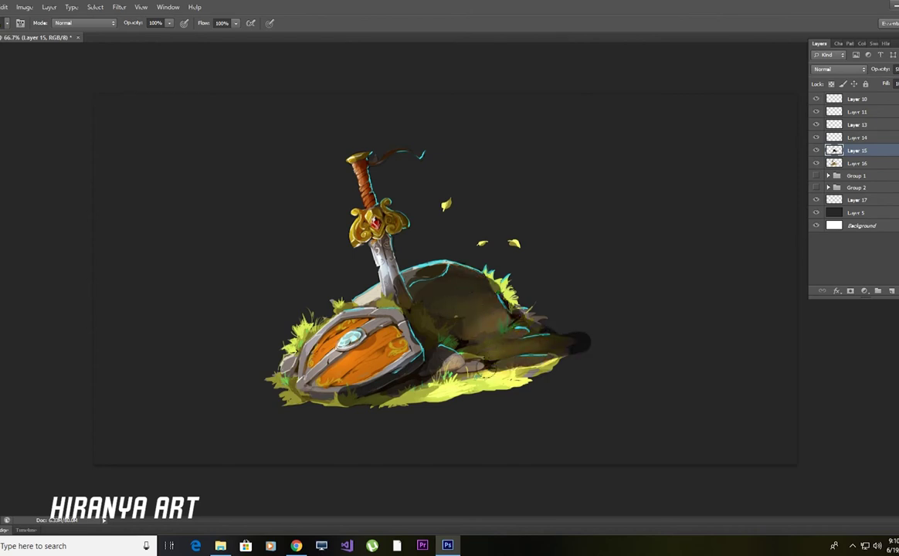
# - Erase the shadow off the shield's orange wood and rim, then darken the shield's left side
pyautogui.press('e')
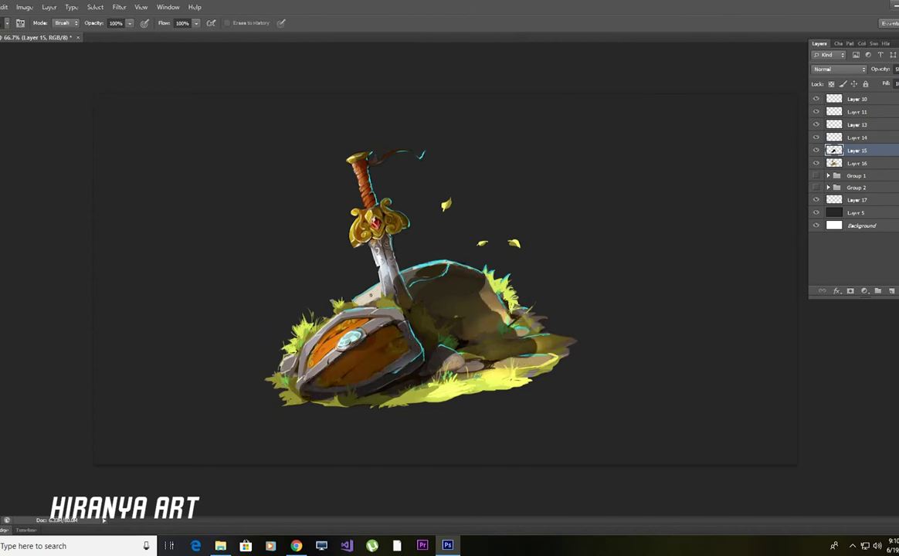
pyautogui.moveTo(286, 297)
pyautogui.mouseDown()
pyautogui.moveTo(309, 319)
pyautogui.moveTo(318, 363)
pyautogui.mouseUp()
pyautogui.moveTo(317, 313)
pyautogui.mouseDown()
pyautogui.moveTo(349, 367)
pyautogui.moveTo(309, 367)
pyautogui.mouseUp()
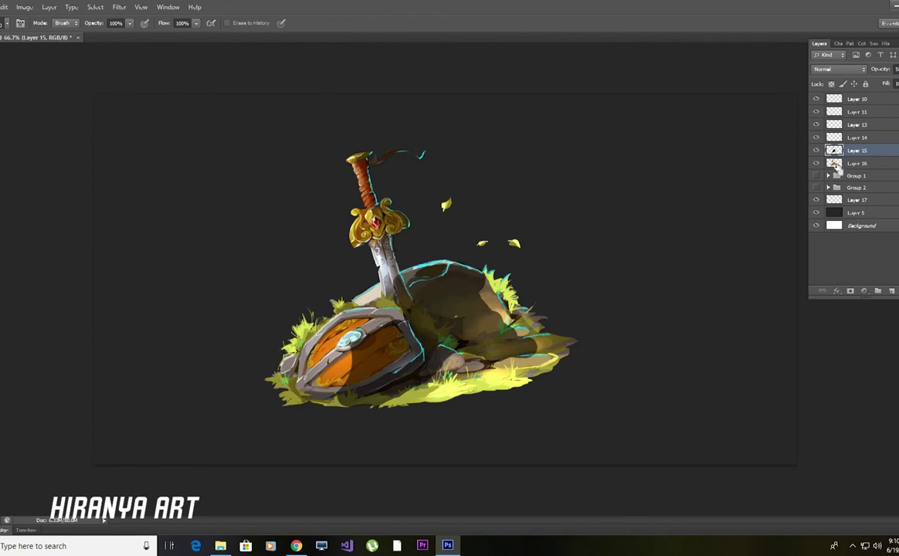
pyautogui.keyDown('ctrl'); pyautogui.click(834, 163); pyautogui.keyUp('ctrl')
pyautogui.press('b')
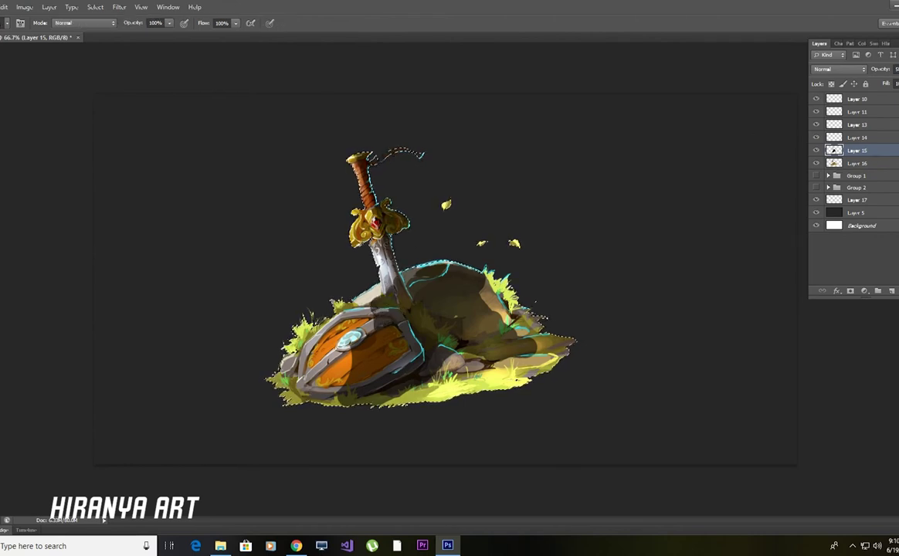
pyautogui.moveTo(286, 320); pyautogui.dragTo(332, 367)
# - Wipe the dark shadow off the rock with a much larger eraser and check the composition
pyautogui.press('e')
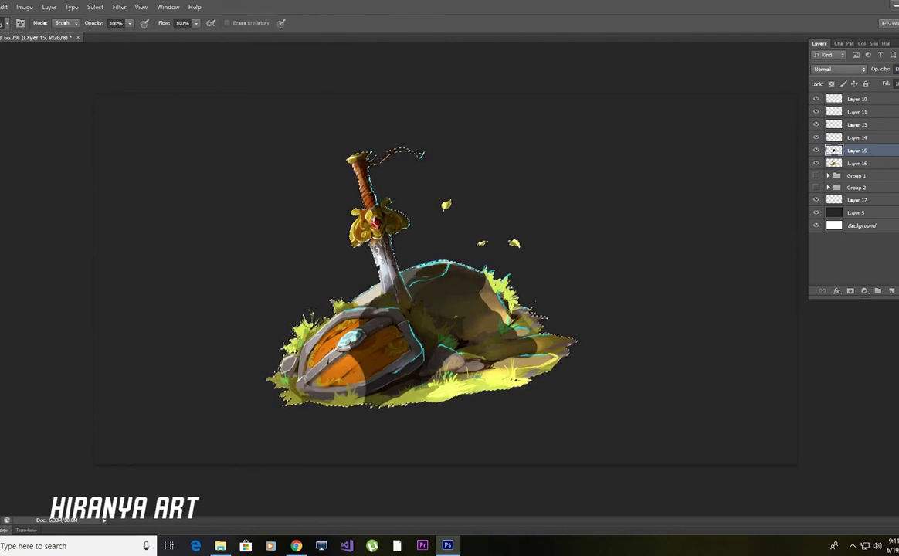
pyautogui.click(20, 22)
pyautogui.moveTo(23, 43); pyautogui.dragTo(69, 42)
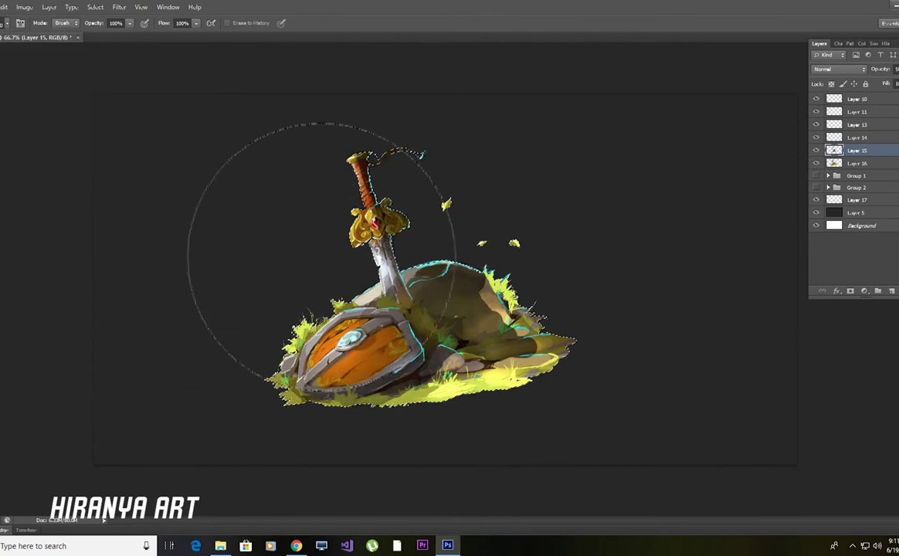
pyautogui.moveTo(512, 184); pyautogui.dragTo(533, 231)
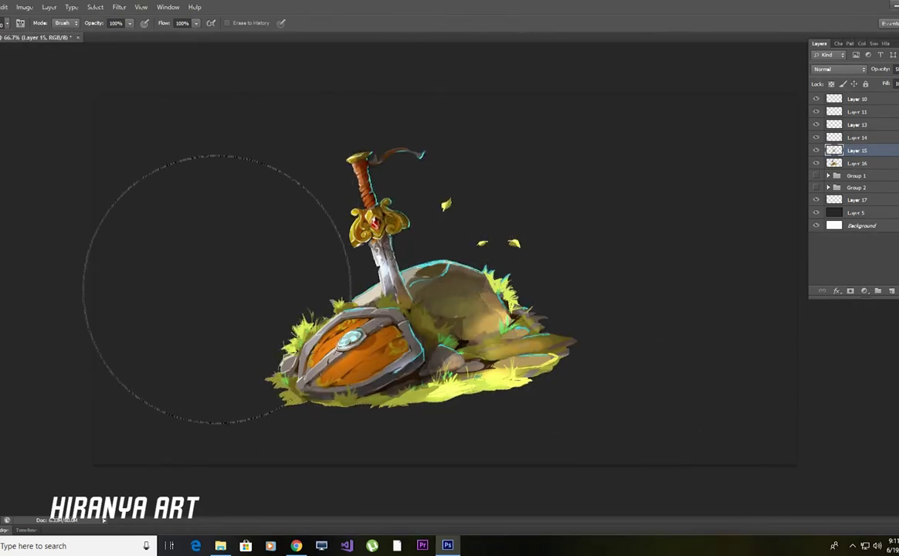
pyautogui.hotkey('ctrl', '-')
pyautogui.hotkey('ctrl', '-')
pyautogui.hotkey('ctrl', '-')
pyautogui.hotkey('ctrl', '+')
pyautogui.hotkey('ctrl', '+')
pyautogui.hotkey('ctrl', '+')
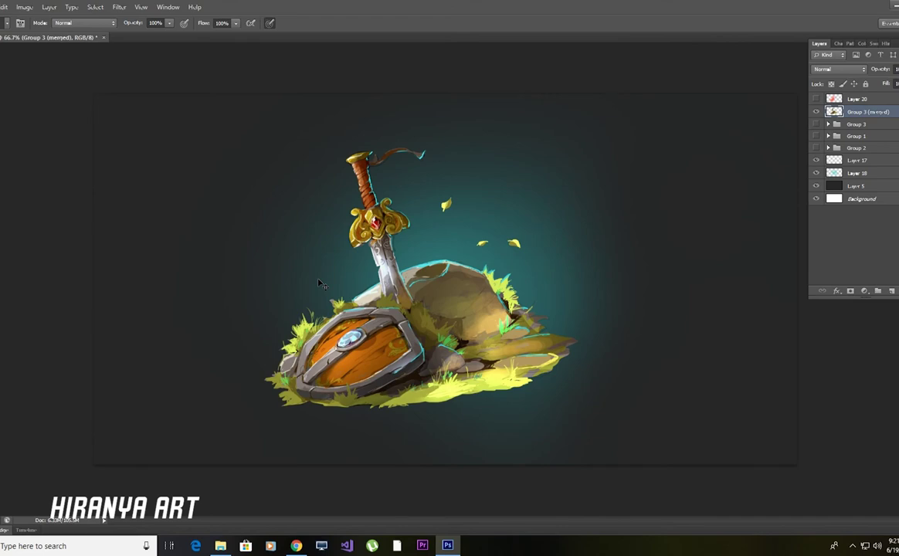
# - Zoom in close on the shield, soften its dark board crack, and paint light green grass blades
pyautogui.hotkey('ctrl', '-')
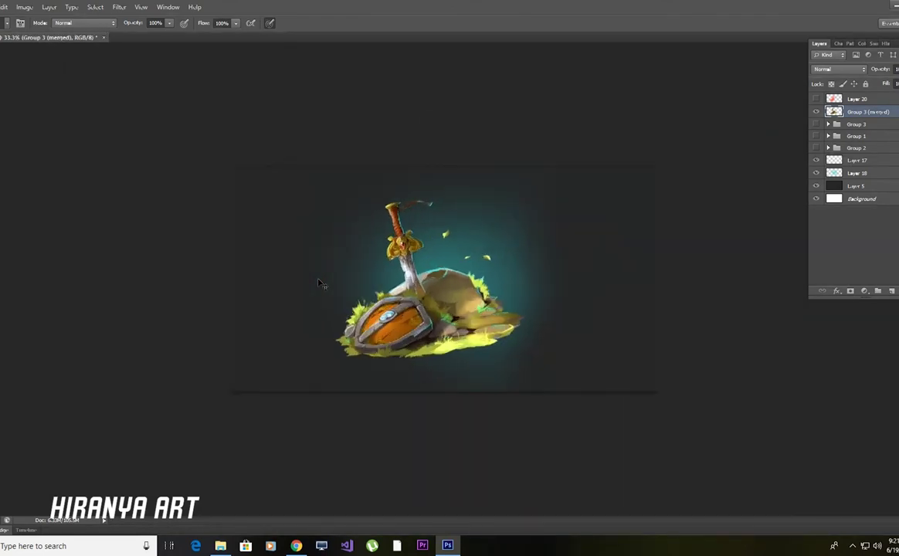
pyautogui.hotkey('ctrl', '+')
pyautogui.hotkey('ctrl', '+')
pyautogui.hotkey('ctrl', '+')
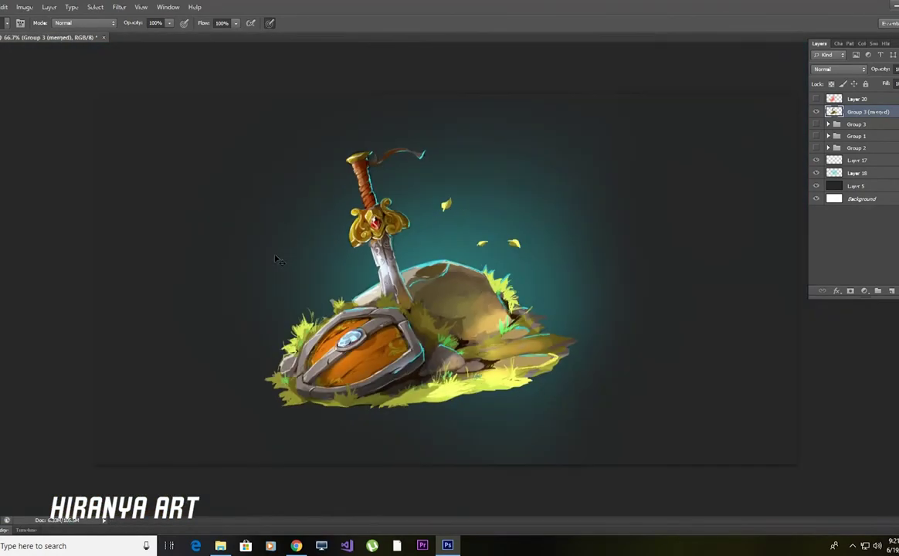
pyautogui.hotkey('ctrl', '+')
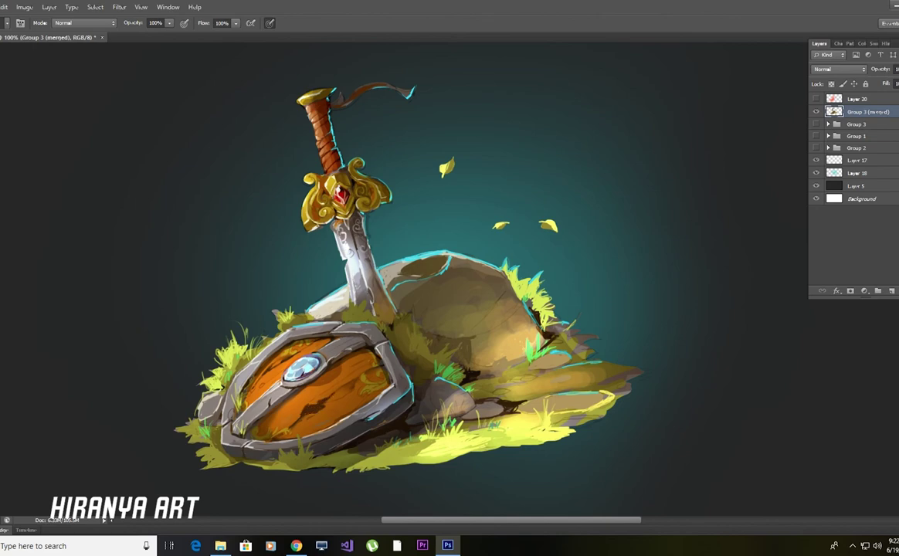
pyautogui.hotkey('ctrl', '+')
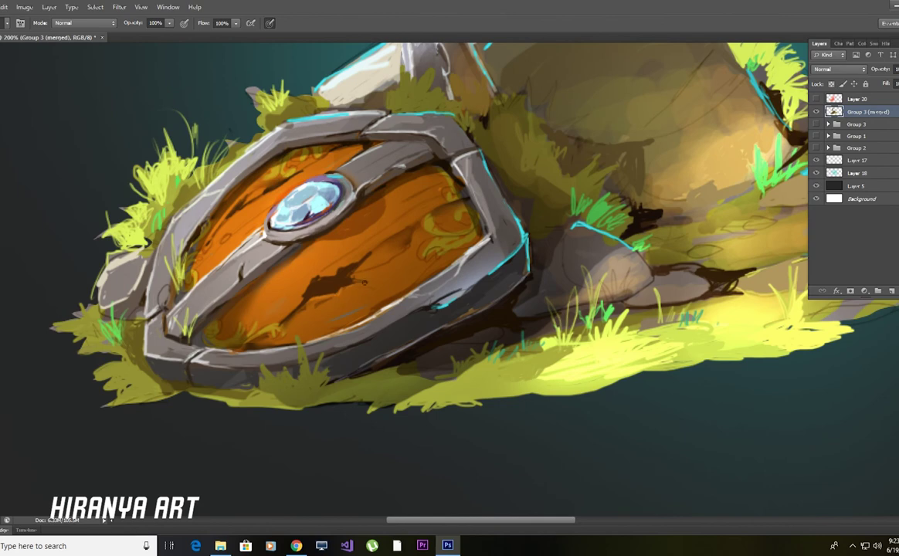
pyautogui.moveTo(308, 245); pyautogui.dragTo(328, 239)
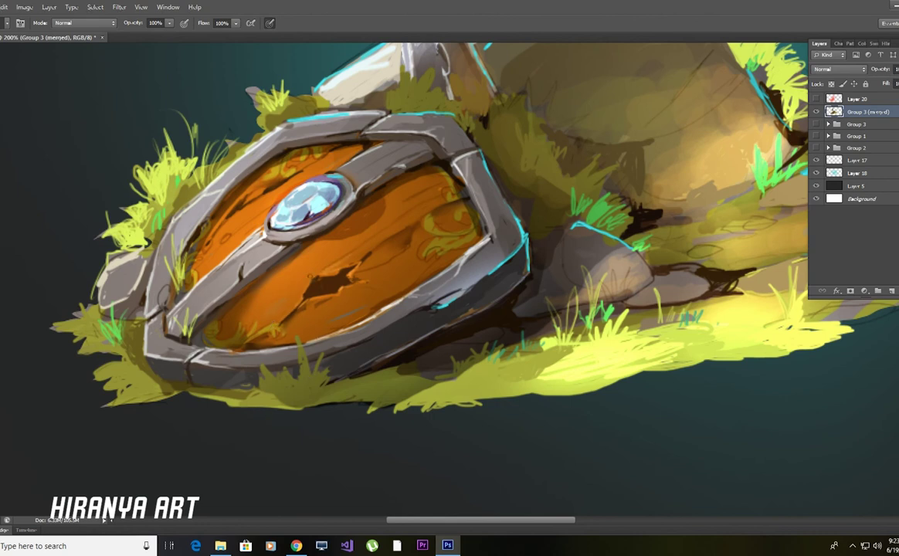
pyautogui.moveTo(338, 270); pyautogui.dragTo(345, 219)
pyautogui.hotkey('ctrl', '0')
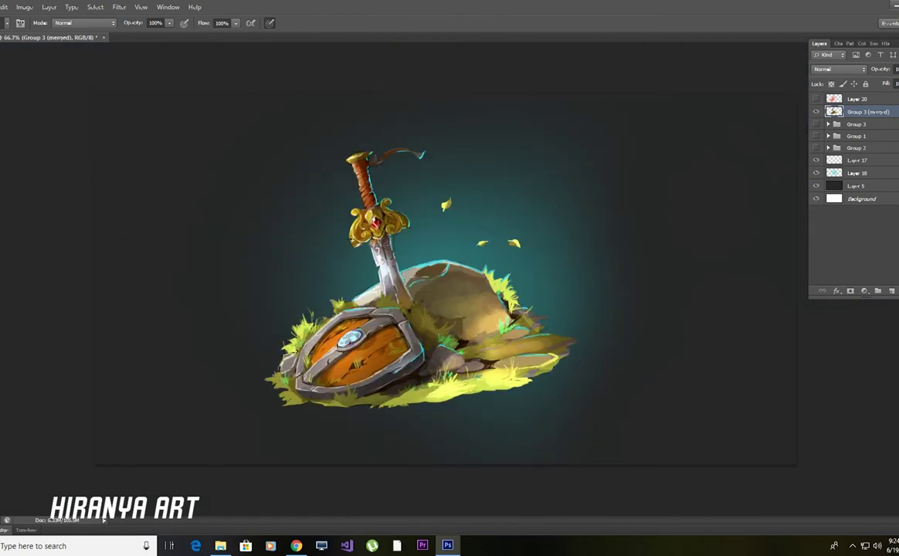
# - Zoom in and out on the rock and shield to review the painting
pyautogui.hotkey('ctrl', '+')
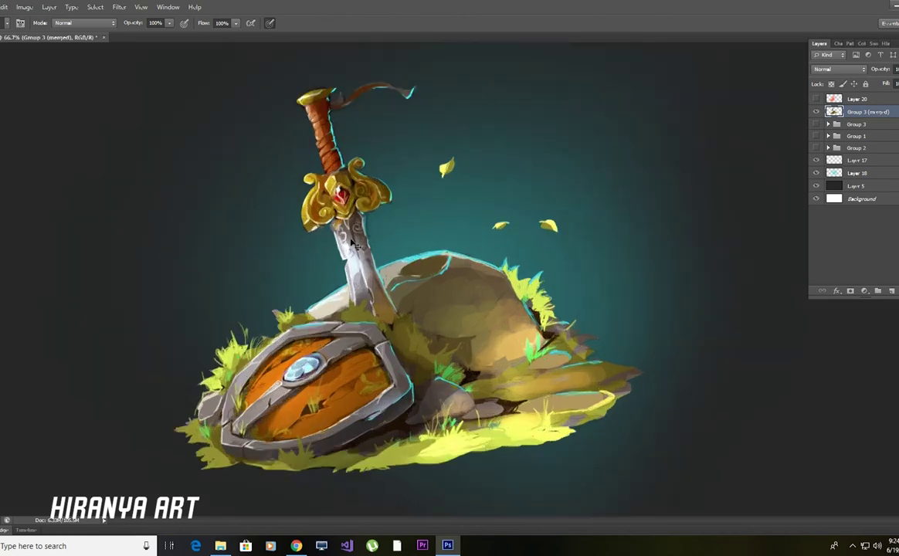
pyautogui.hotkey('ctrl', '+')
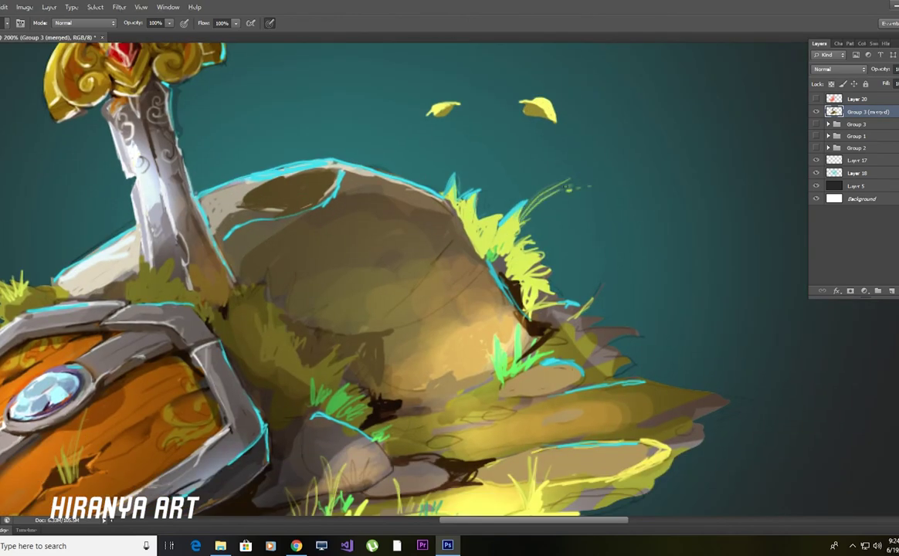
pyautogui.hotkey('ctrl', '0')
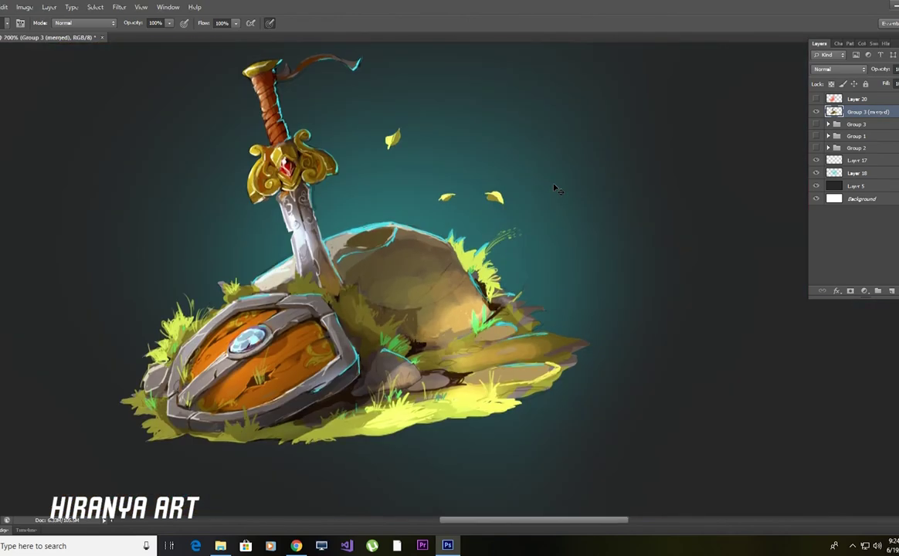
pyautogui.press('e')
pyautogui.hotkey('ctrl', '+')
pyautogui.hotkey('ctrl', '+')
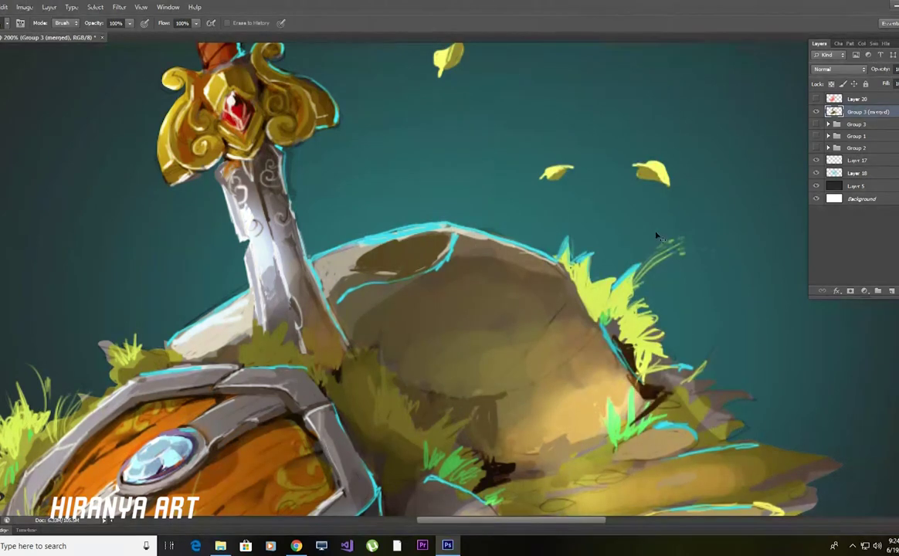
pyautogui.hotkey('ctrl', '-')
pyautogui.hotkey('ctrl', '-')
pyautogui.hotkey('ctrl', '-')
pyautogui.hotkey('ctrl', '+')
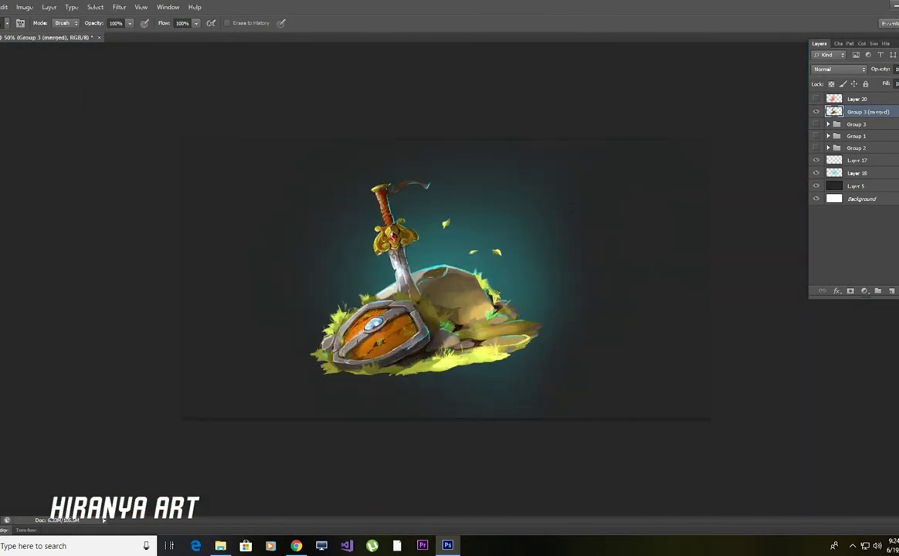
pyautogui.hotkey('ctrl', '+')
pyautogui.hotkey('ctrl', '+')
pyautogui.hotkey('ctrl', '-')
pyautogui.hotkey('ctrl', '+')
# - Judge the whole illustration at small size, then sample a colour from the painting for brushing
pyautogui.hotkey('ctrl', '-')
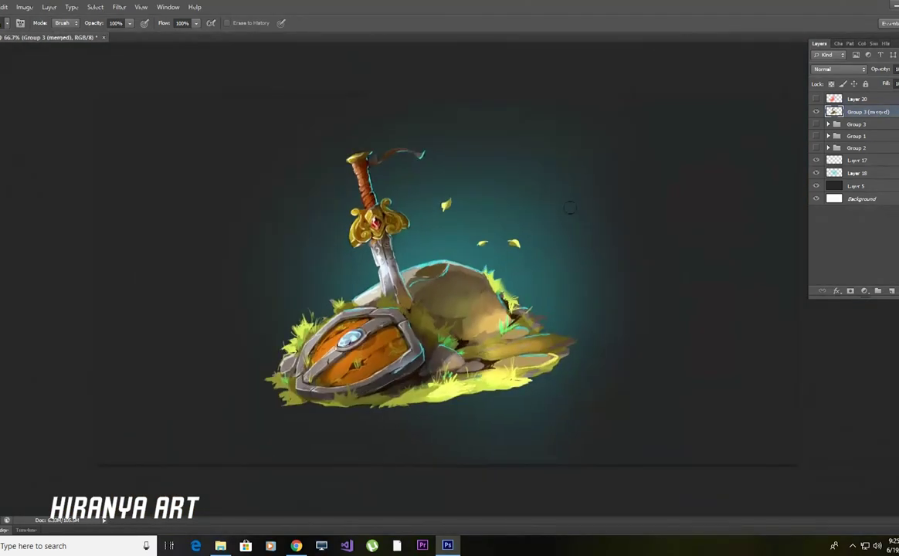
pyautogui.hotkey('ctrl', '-')
pyautogui.hotkey('ctrl', '-')
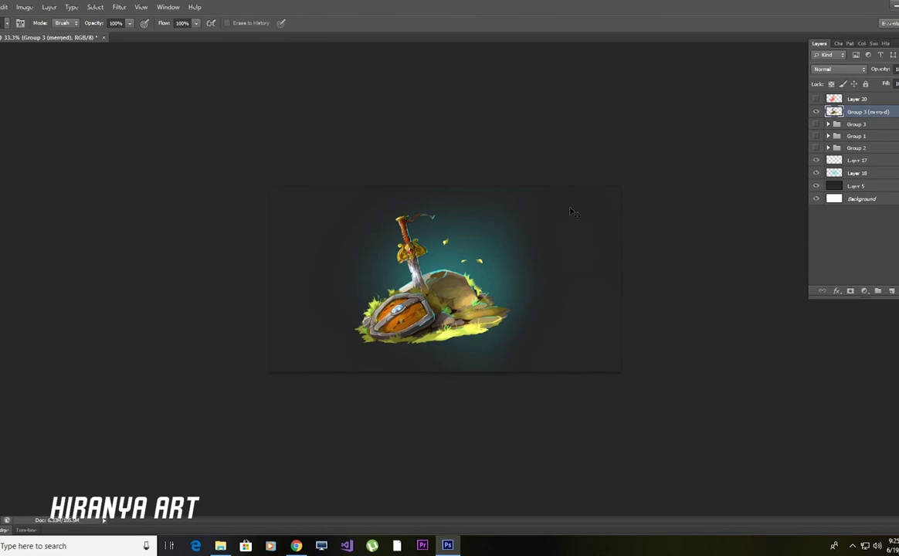
pyautogui.hotkey('ctrl', '+')
pyautogui.hotkey('ctrl', '+')
pyautogui.hotkey('ctrl', '+')
pyautogui.hotkey('ctrl', '-')
pyautogui.hotkey('ctrl', '-')
pyautogui.hotkey('ctrl', '-')
pyautogui.hotkey('ctrl', '+')
pyautogui.hotkey('ctrl', '+')
pyautogui.hotkey('ctrl', '+')
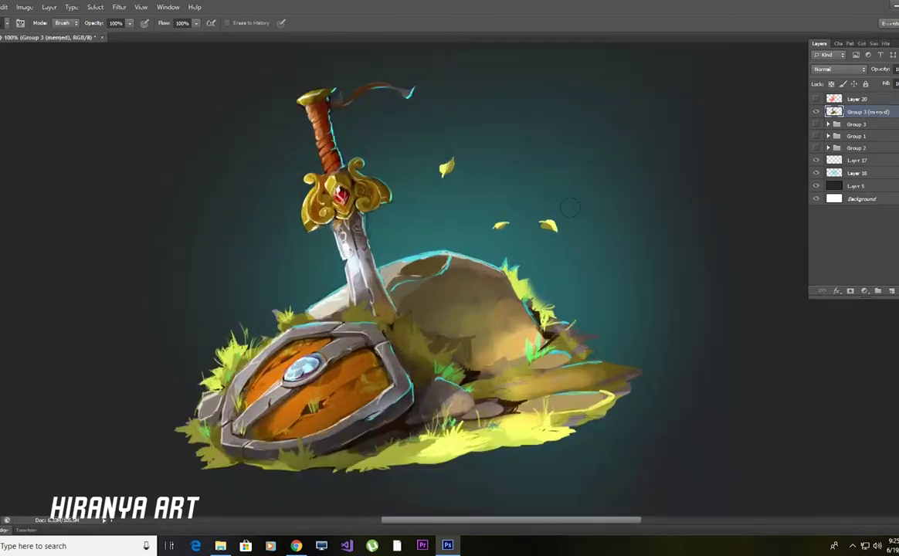
pyautogui.press('b')
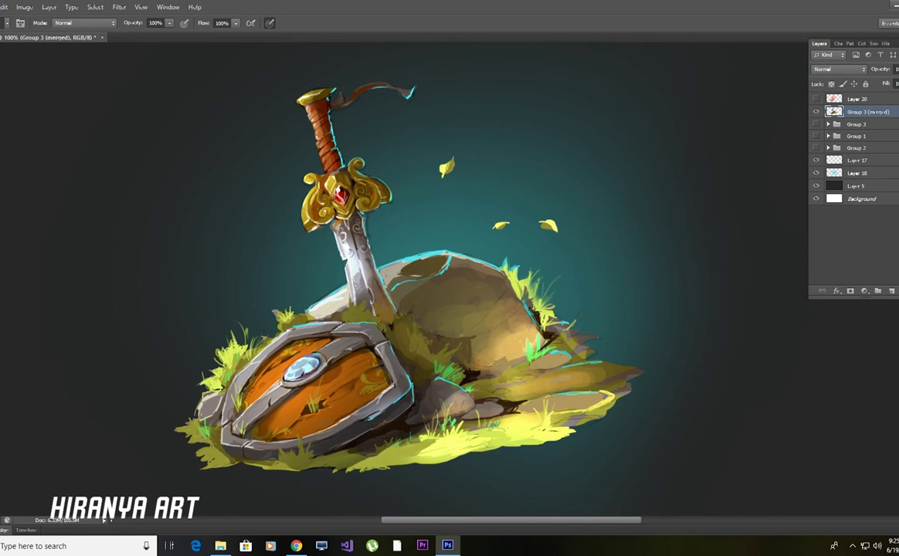
pyautogui.hotkey('ctrl', '-')
pyautogui.hotkey('ctrl', '-')
pyautogui.hotkey('ctrl', '+')
pyautogui.hotkey('ctrl', '+')
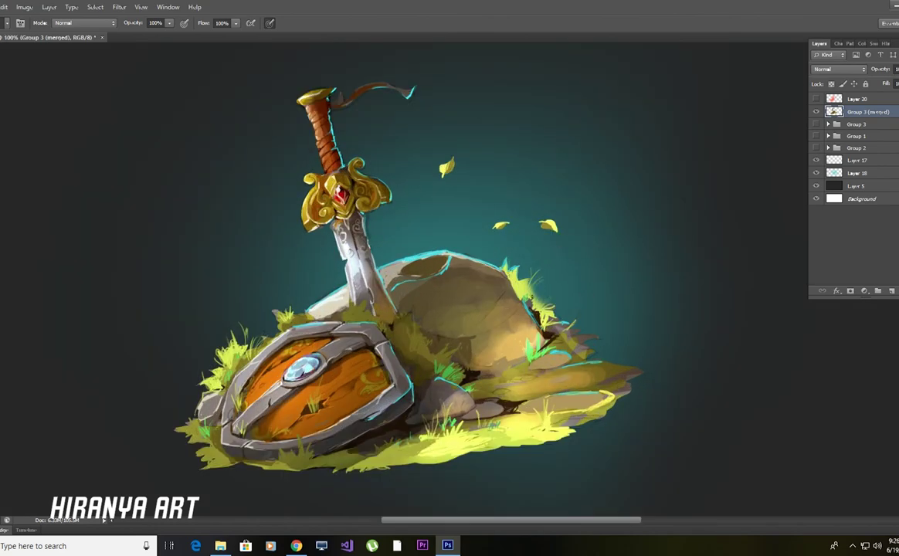
pyautogui.keyDown('alt'); pyautogui.click(462, 236); pyautogui.keyUp('alt')
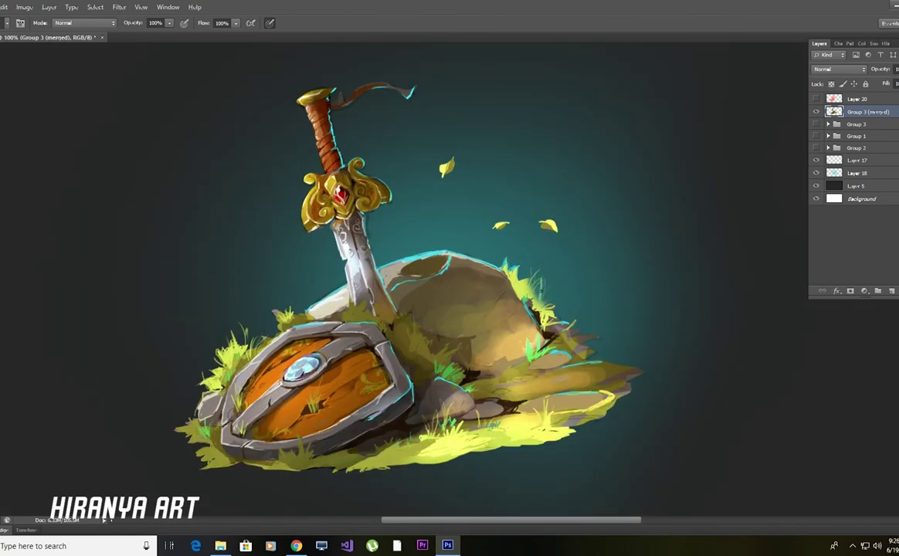